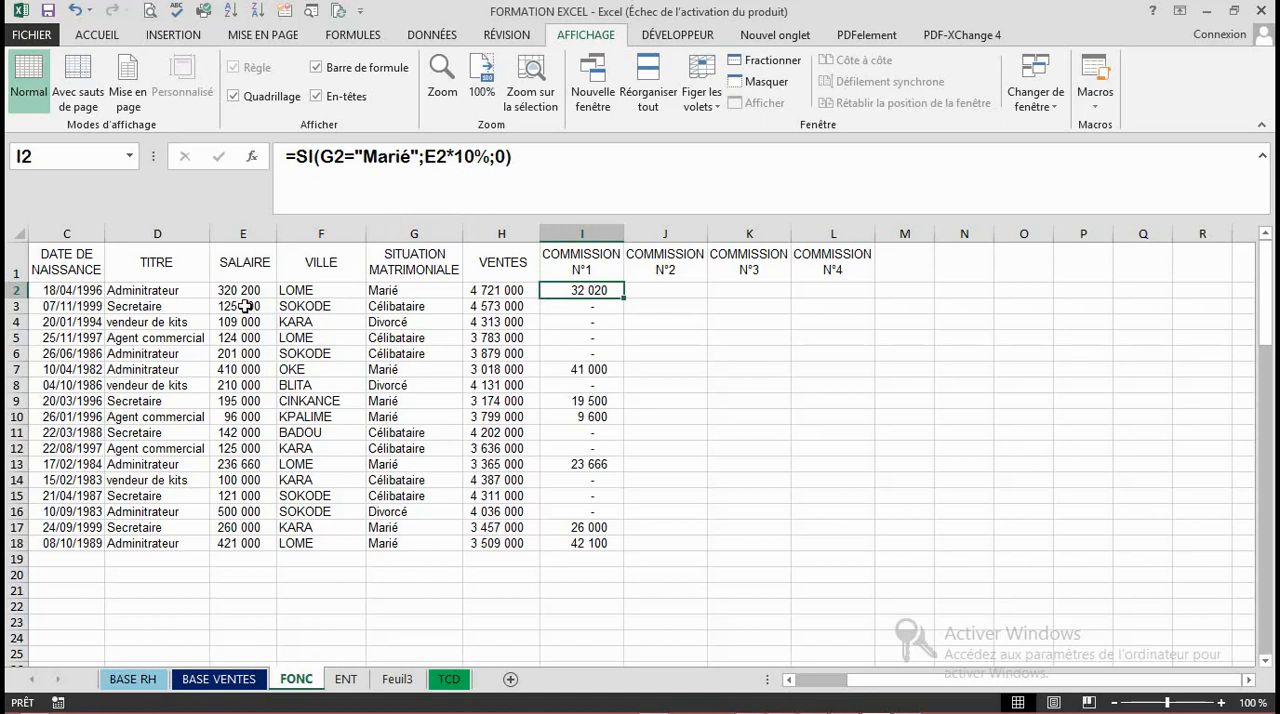
click(651, 289)
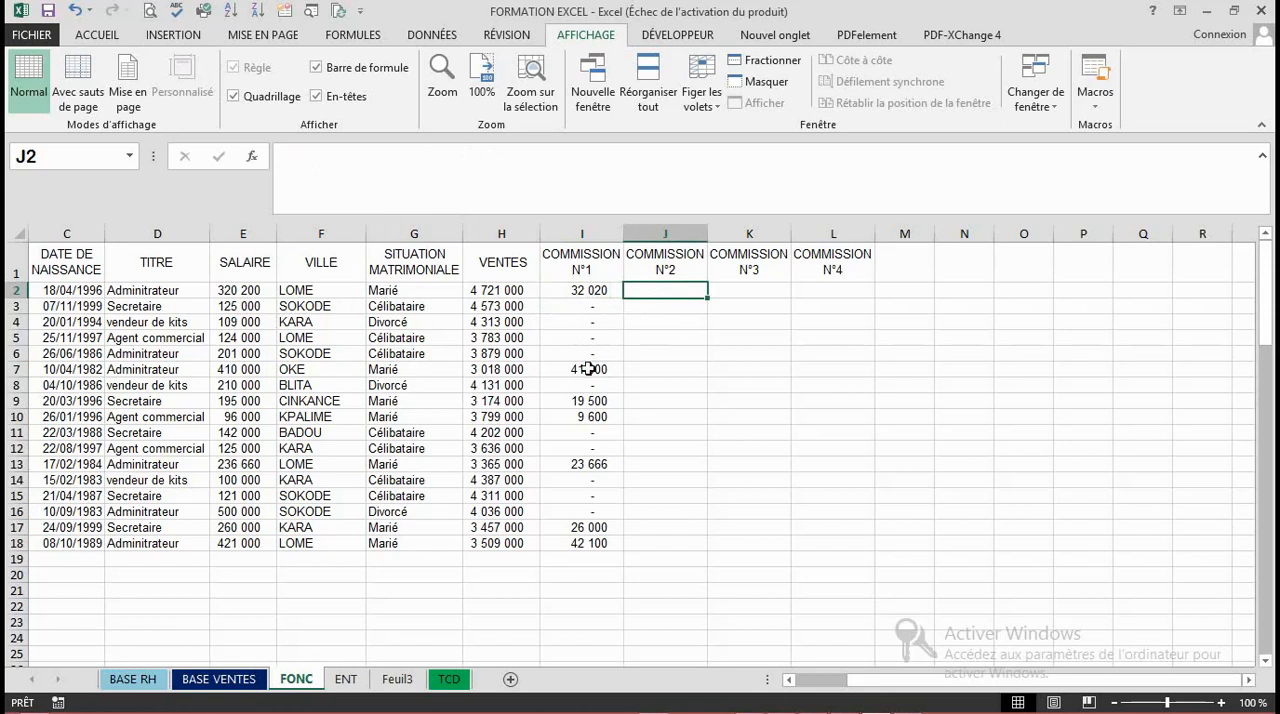
click(660, 305)
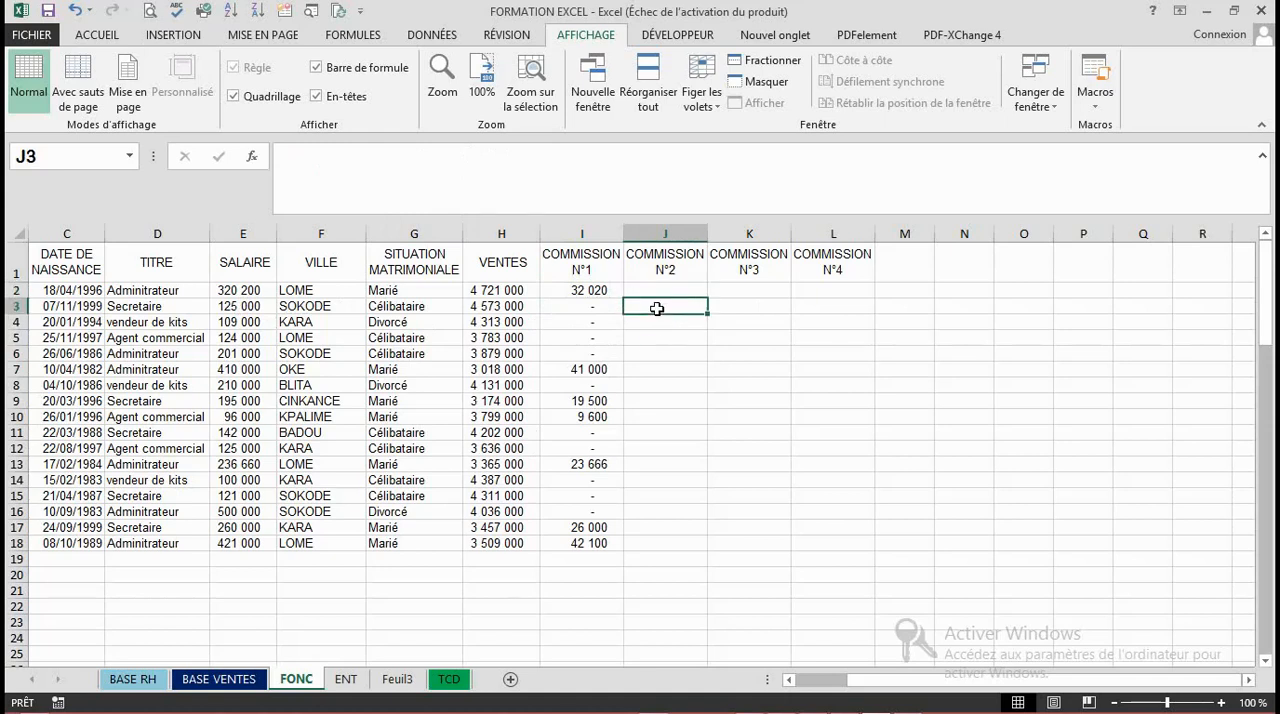
click(653, 344)
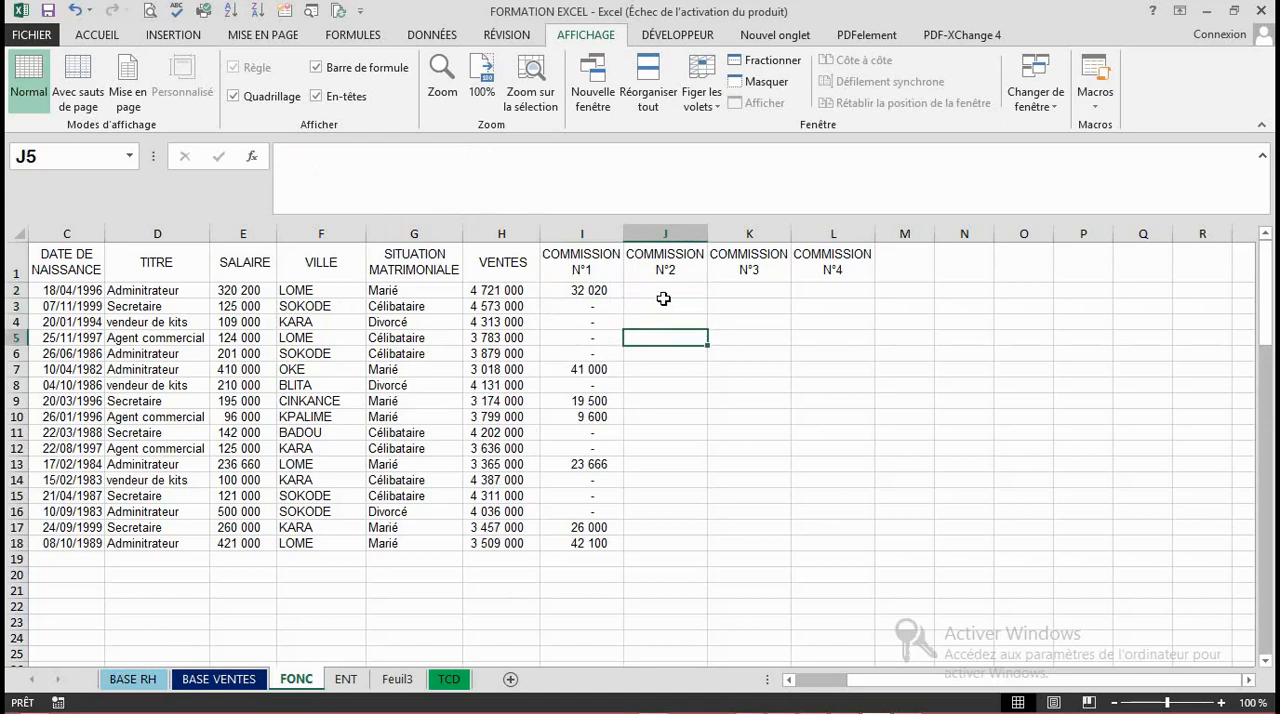
click(663, 300)
click(664, 288)
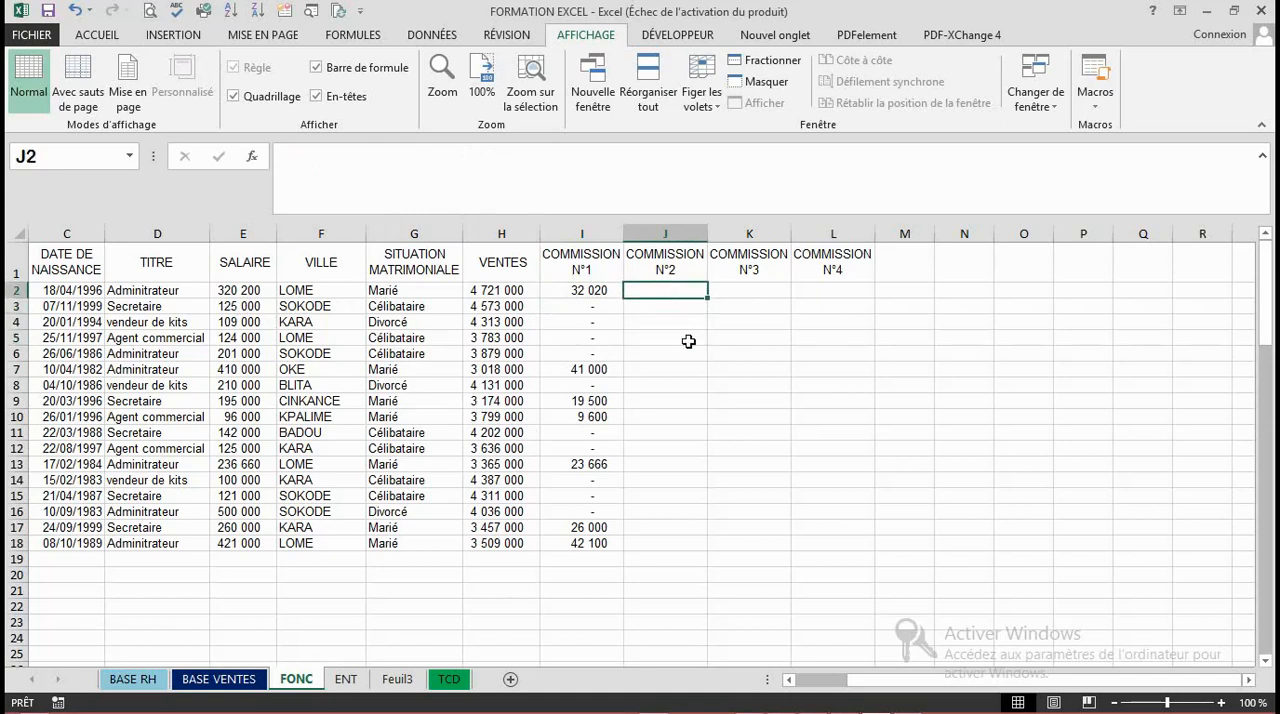
click(725, 288)
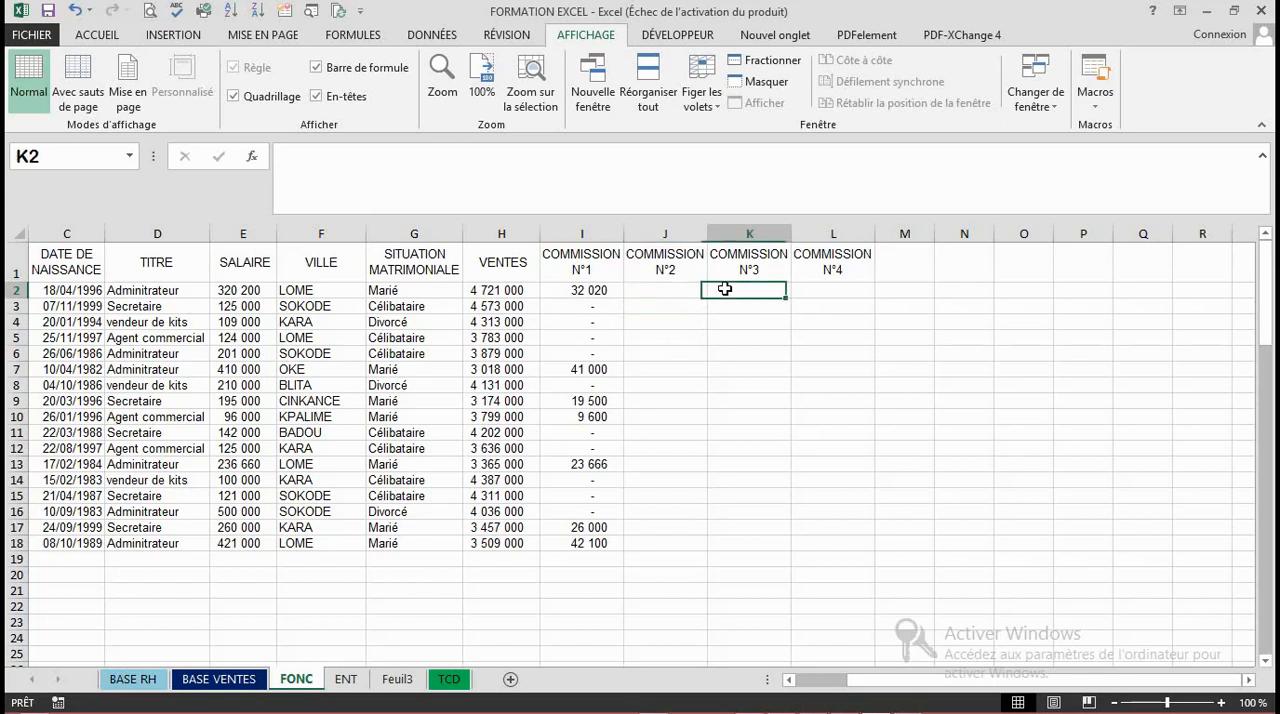
click(817, 292)
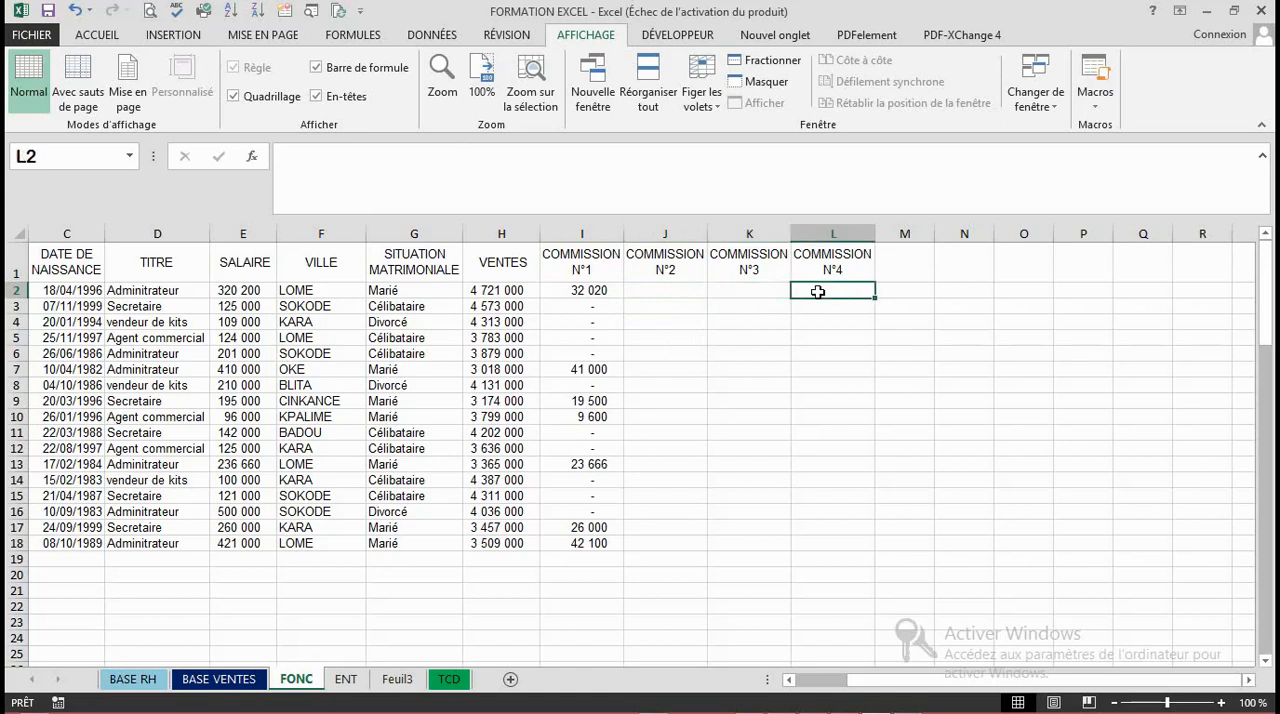
click(657, 287)
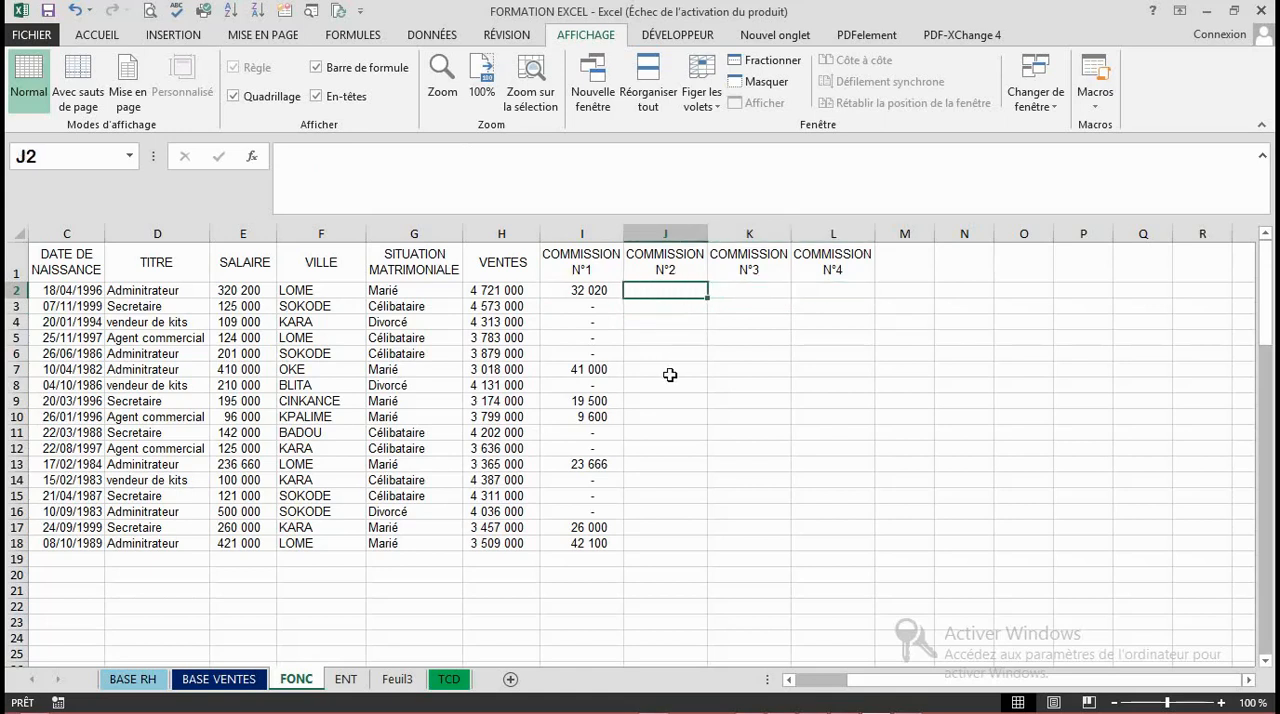
click(668, 325)
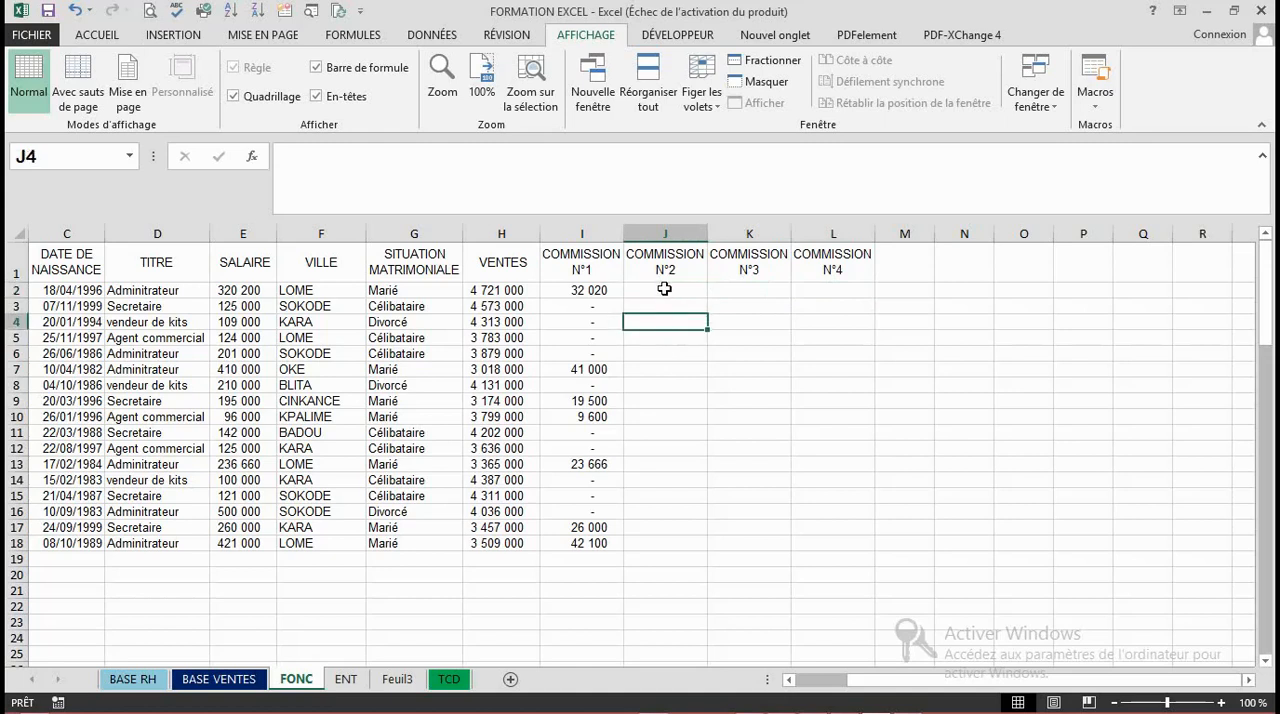
click(664, 288)
click(660, 303)
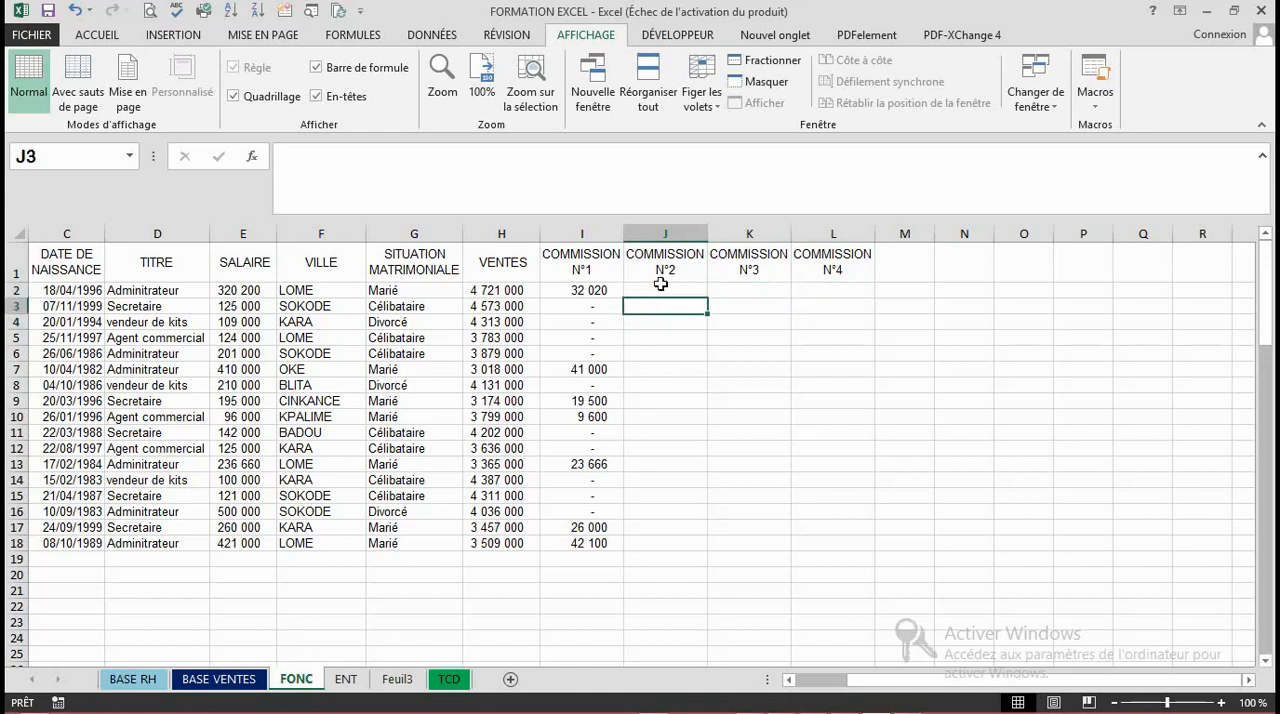
click(660, 286)
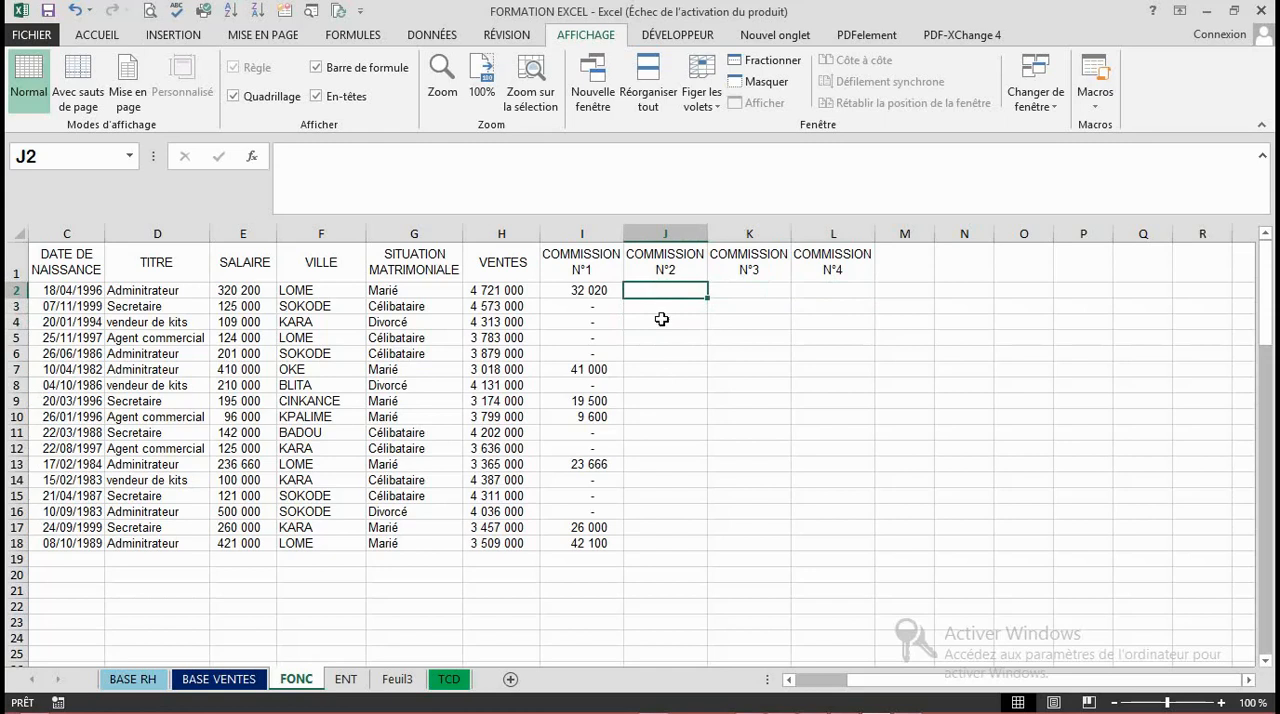
click(660, 304)
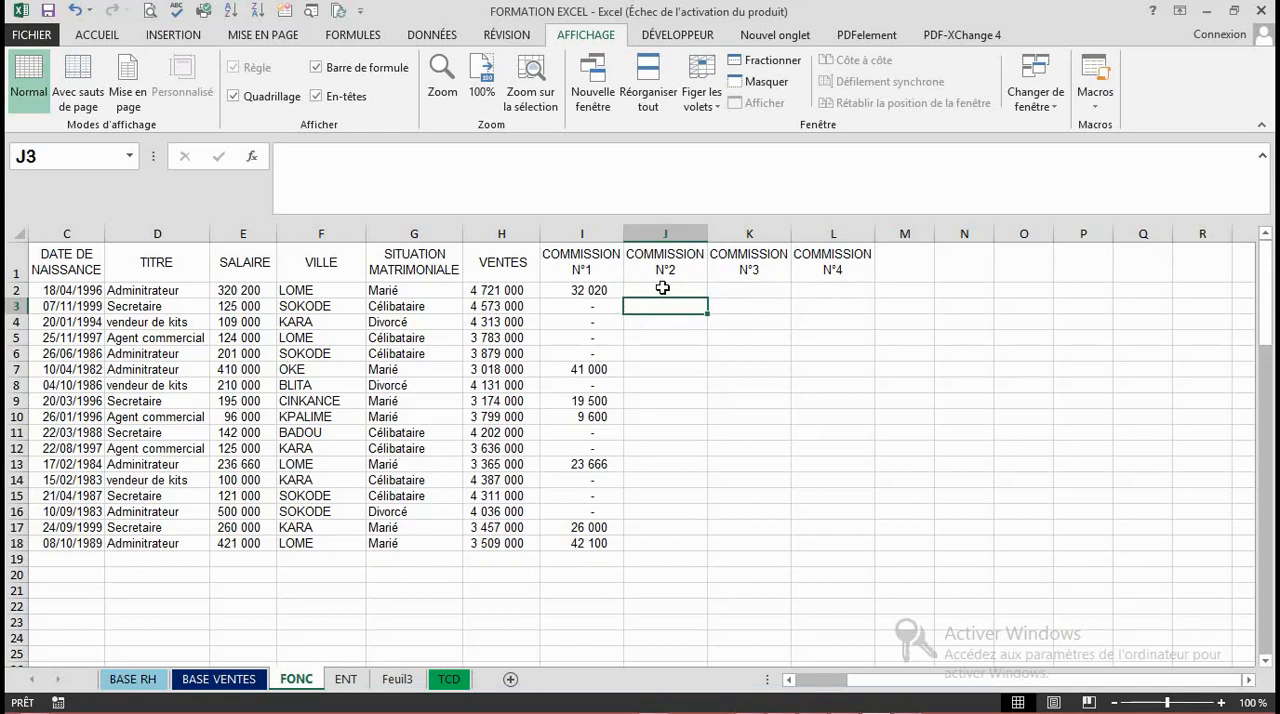
click(662, 288)
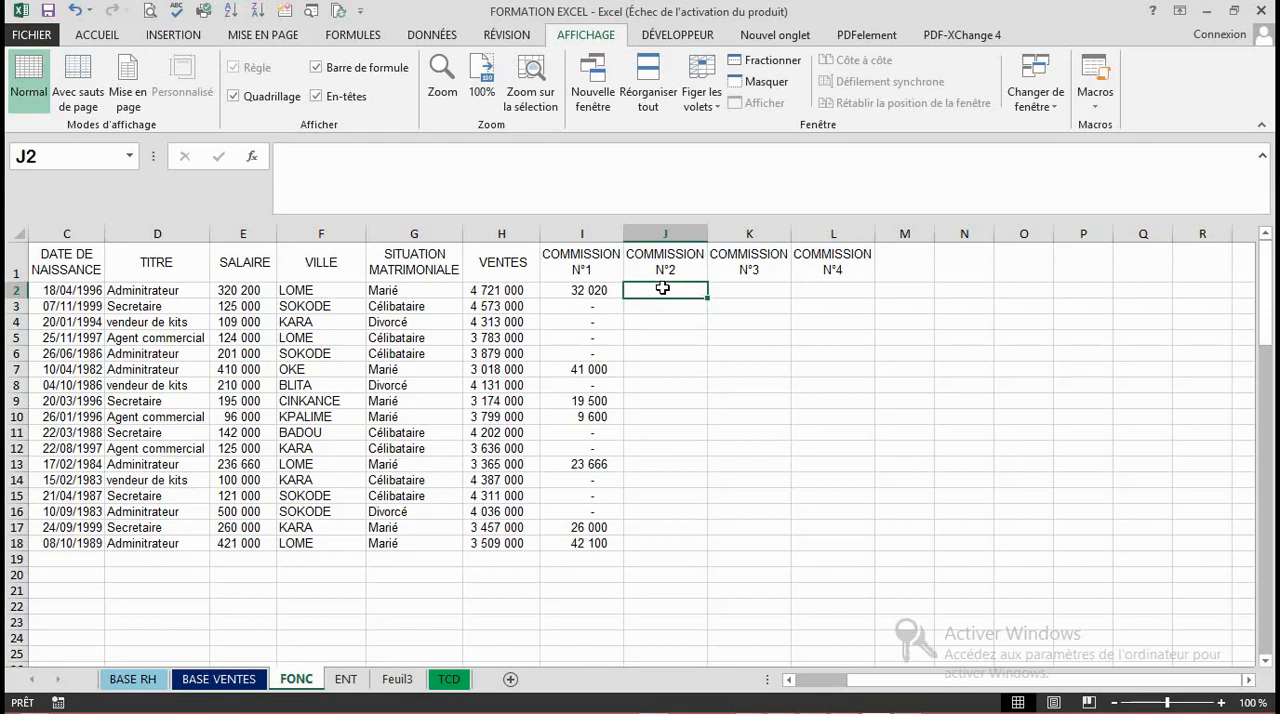
click(654, 395)
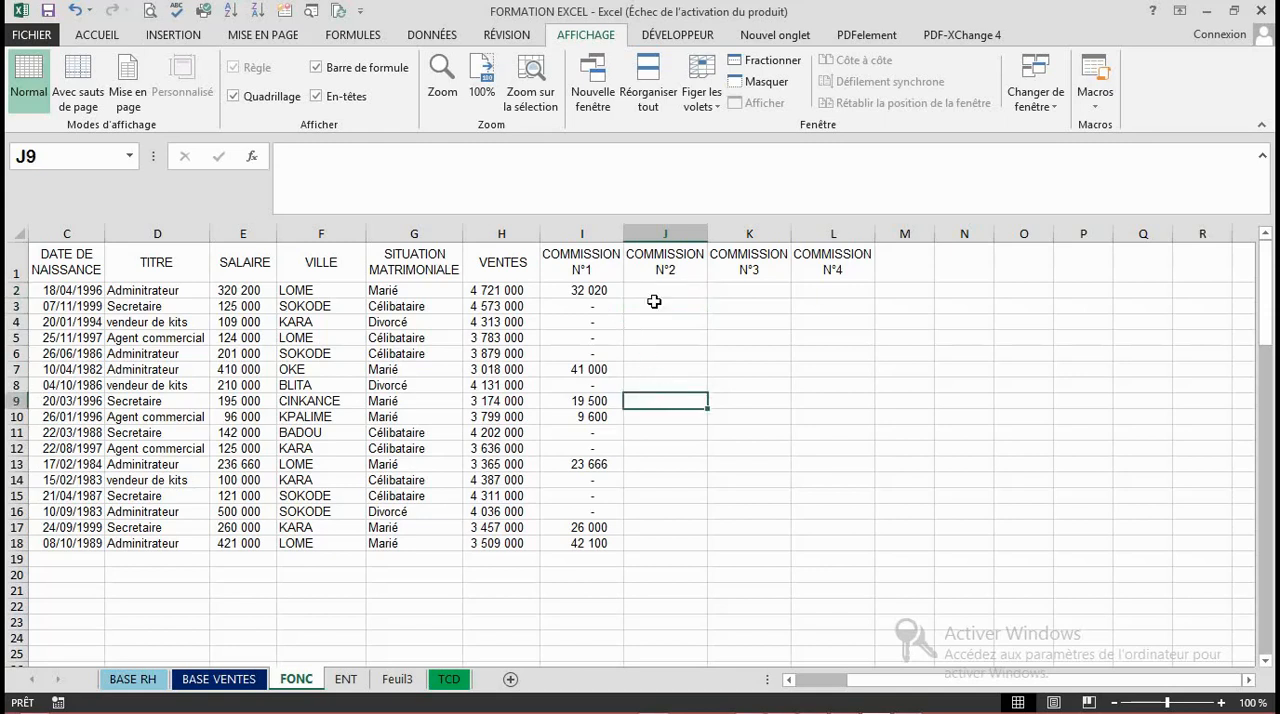
- Start a SI formula in cell J2 under COMMISSION N°2 with the logical test G2="Marié"
click(655, 291)
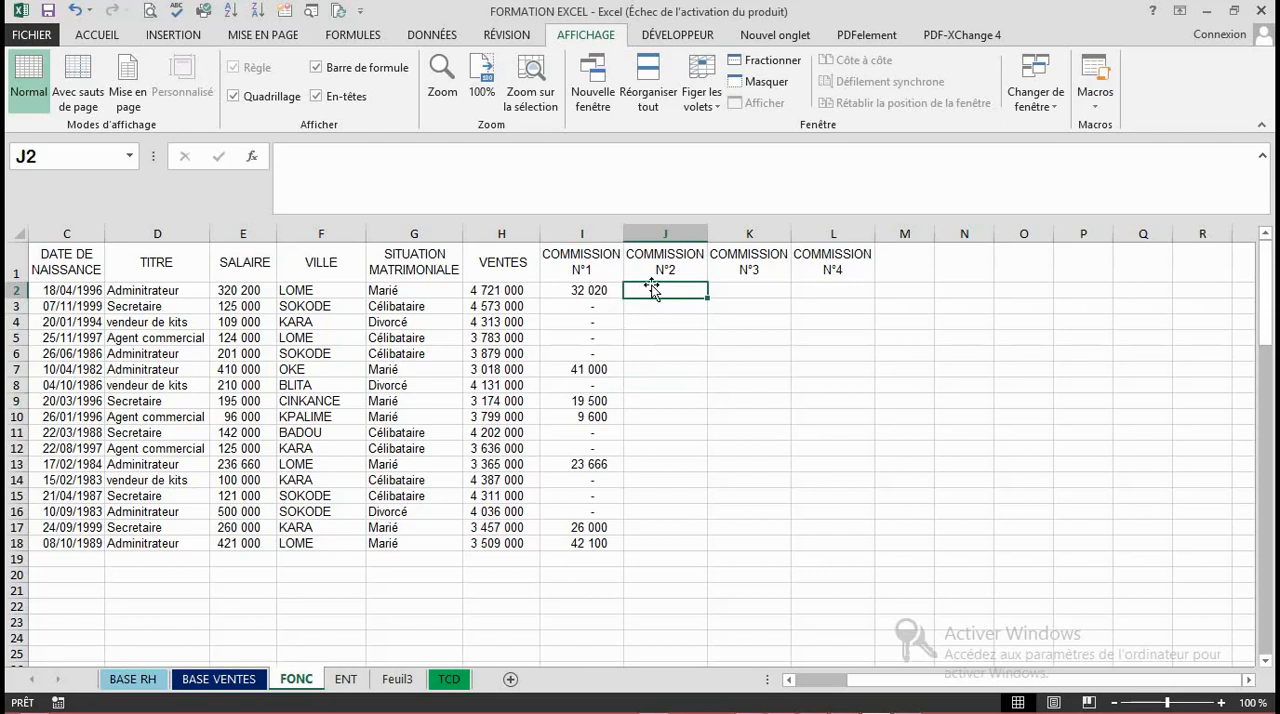
text(=)
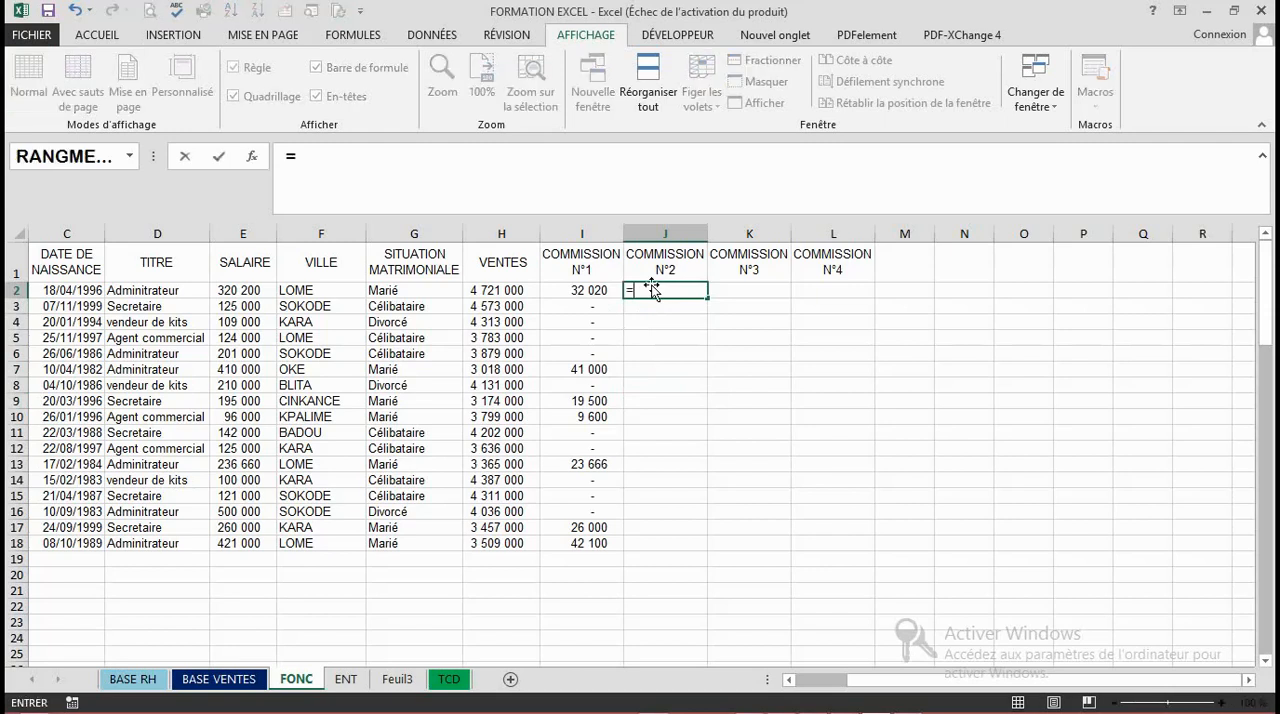
text(SI)
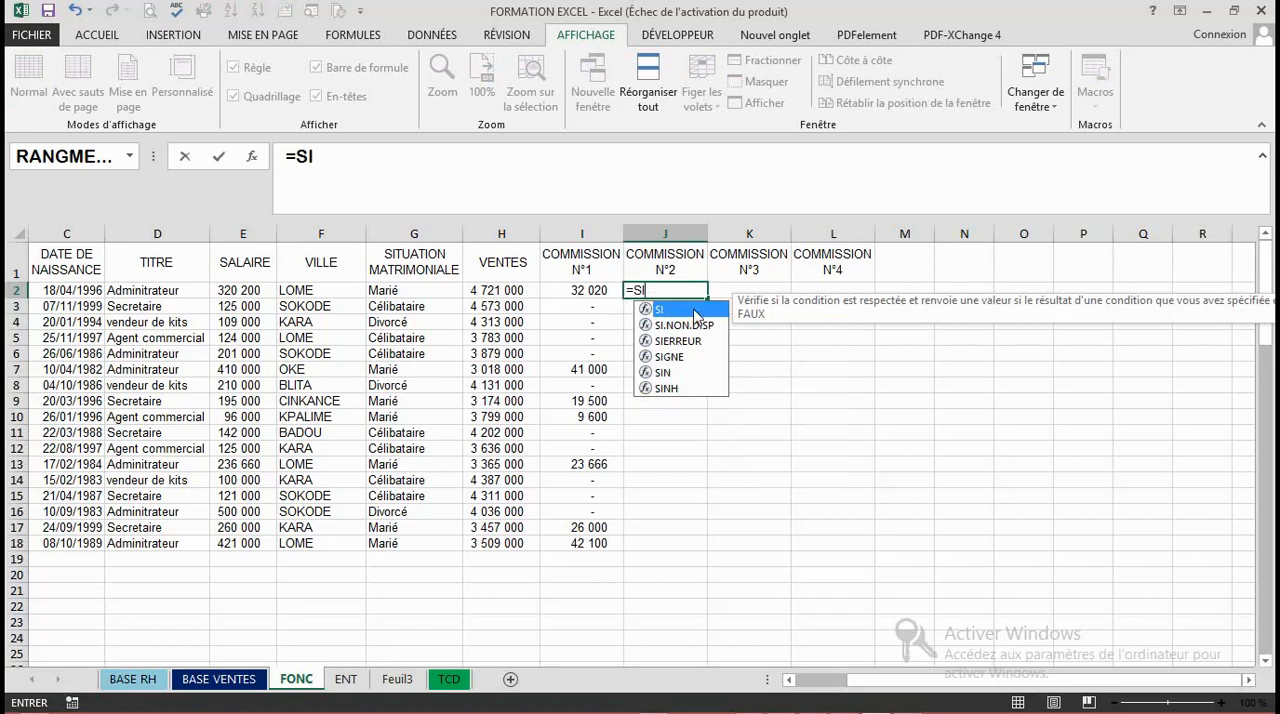
double_click(697, 312)
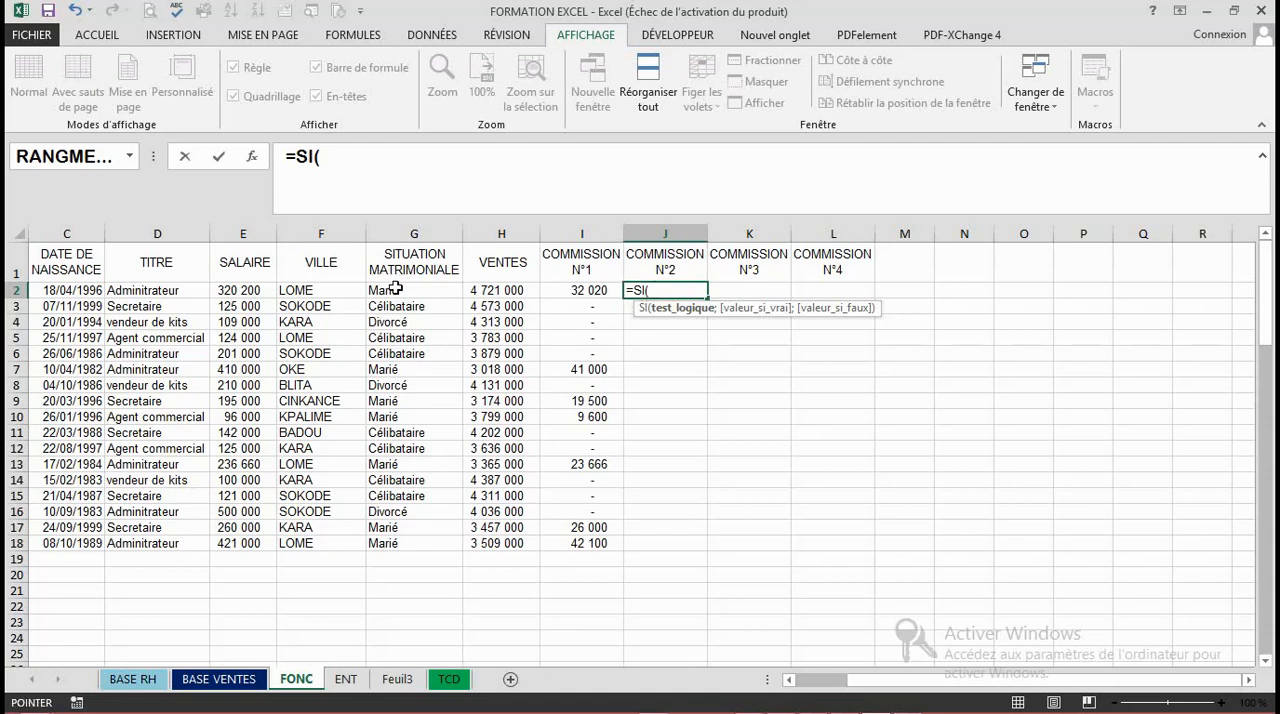
click(395, 288)
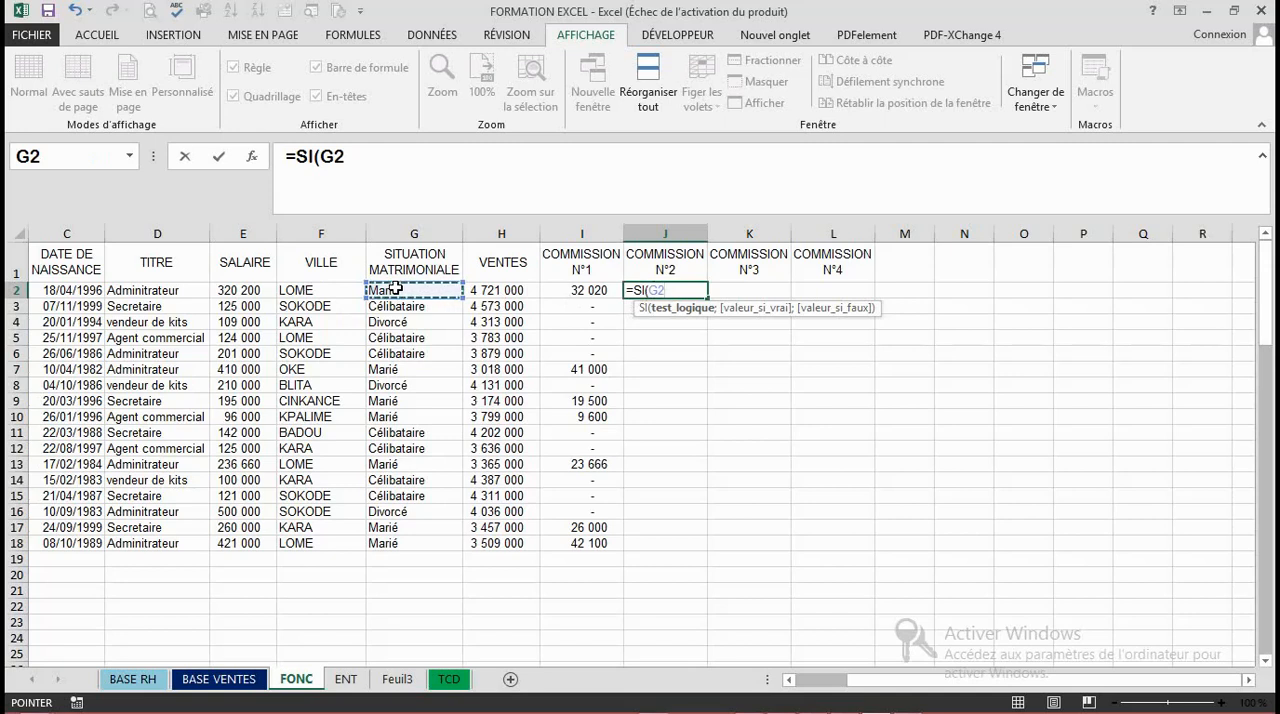
text(="M)
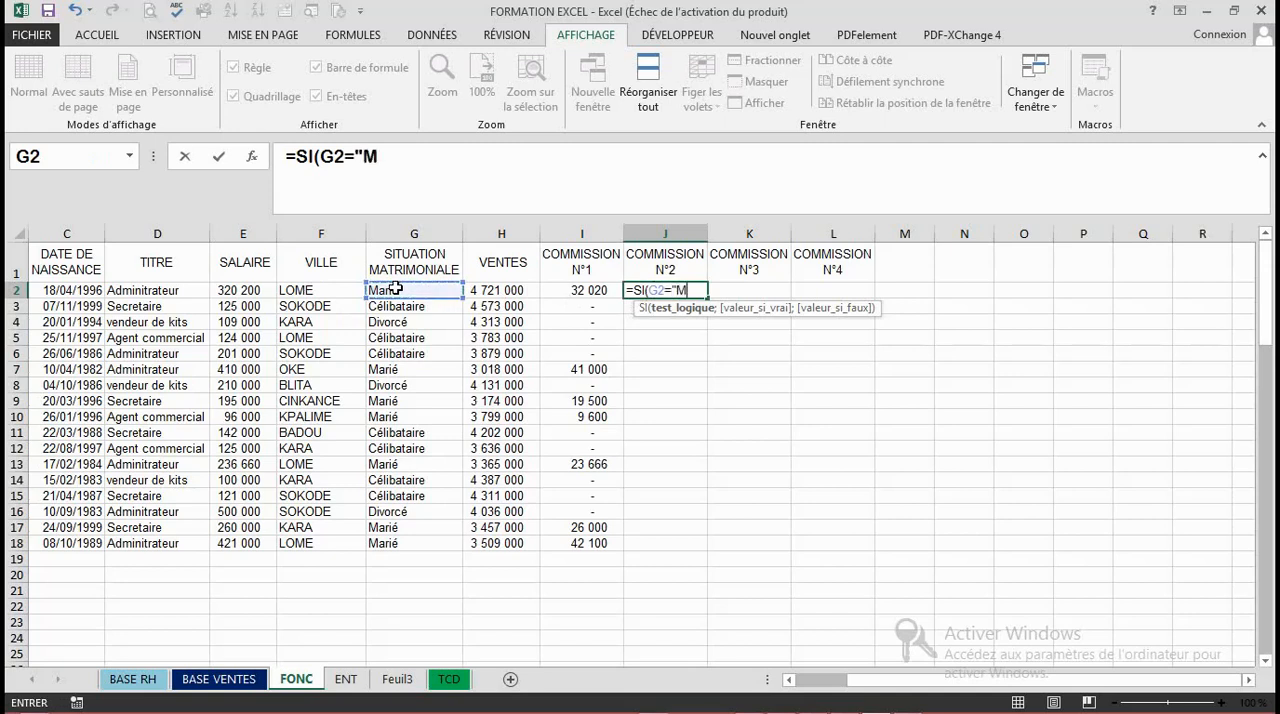
text(arié";)
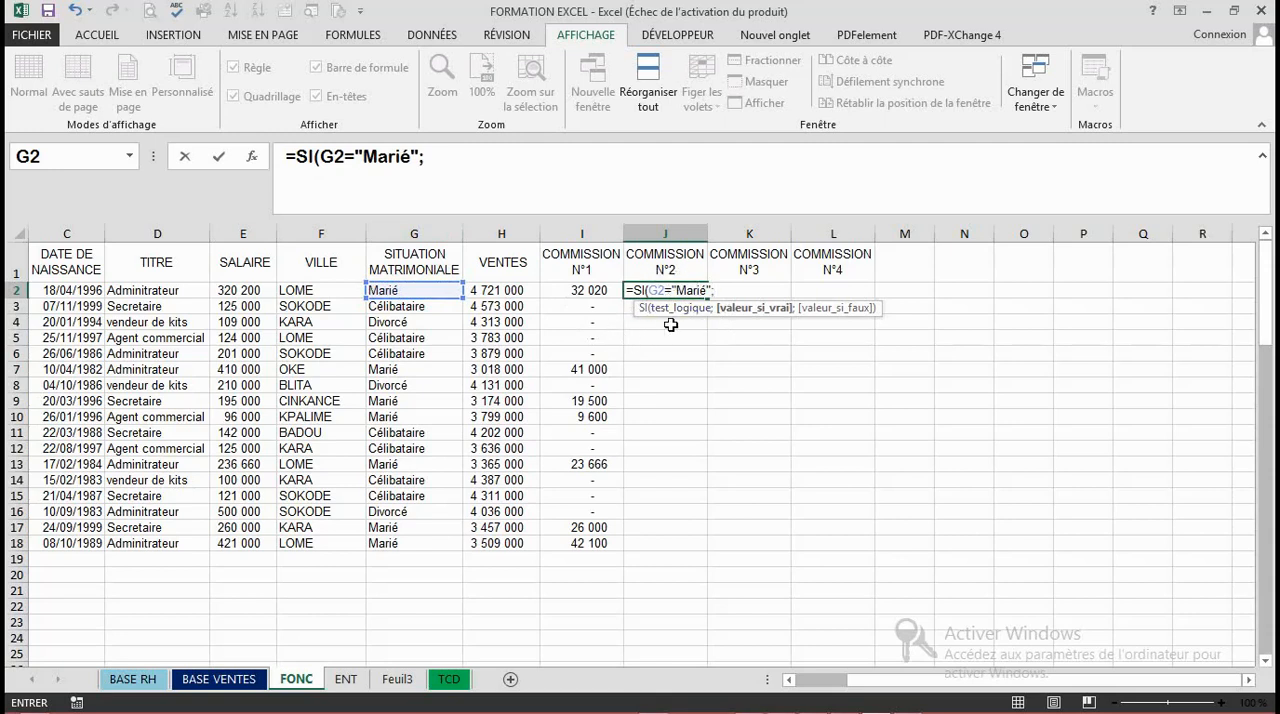
- Nest a second SI as the value if true in the J2 formula, with the logical test F2<>"LOME"
text(si)
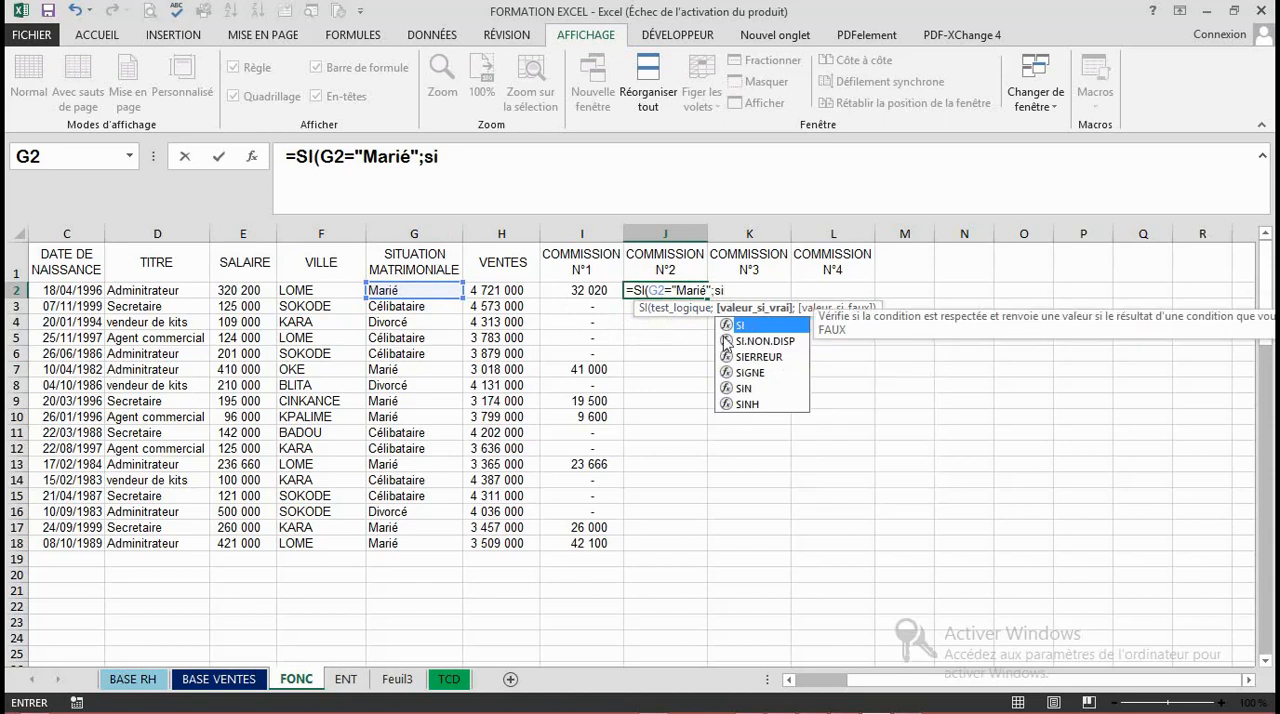
double_click(749, 327)
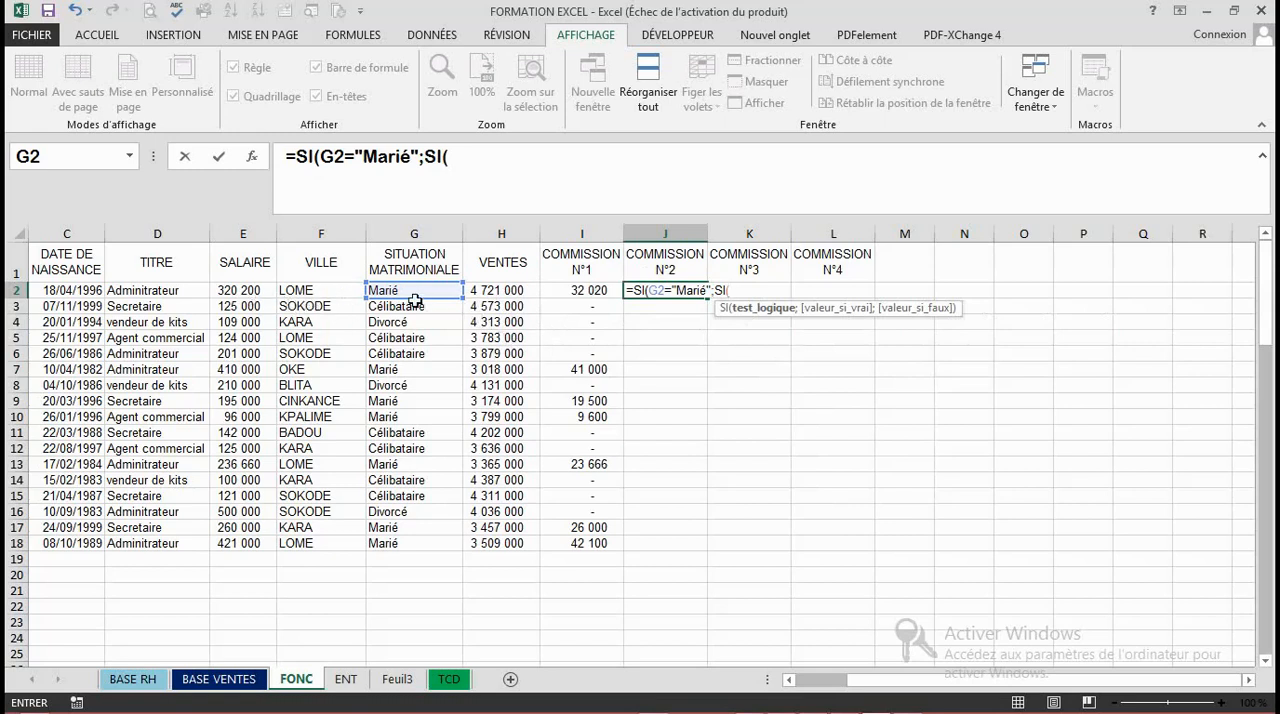
click(343, 295)
click(343, 295)
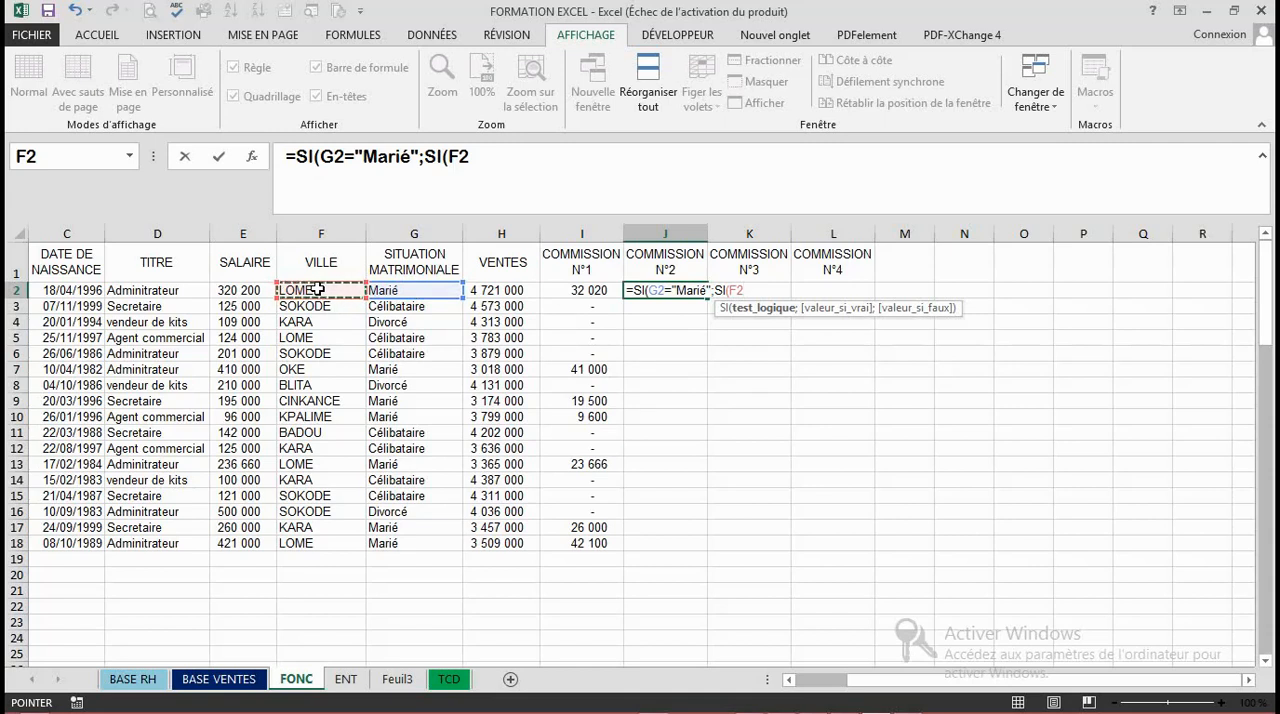
text(>)
key(BackSpace)
text(<>)
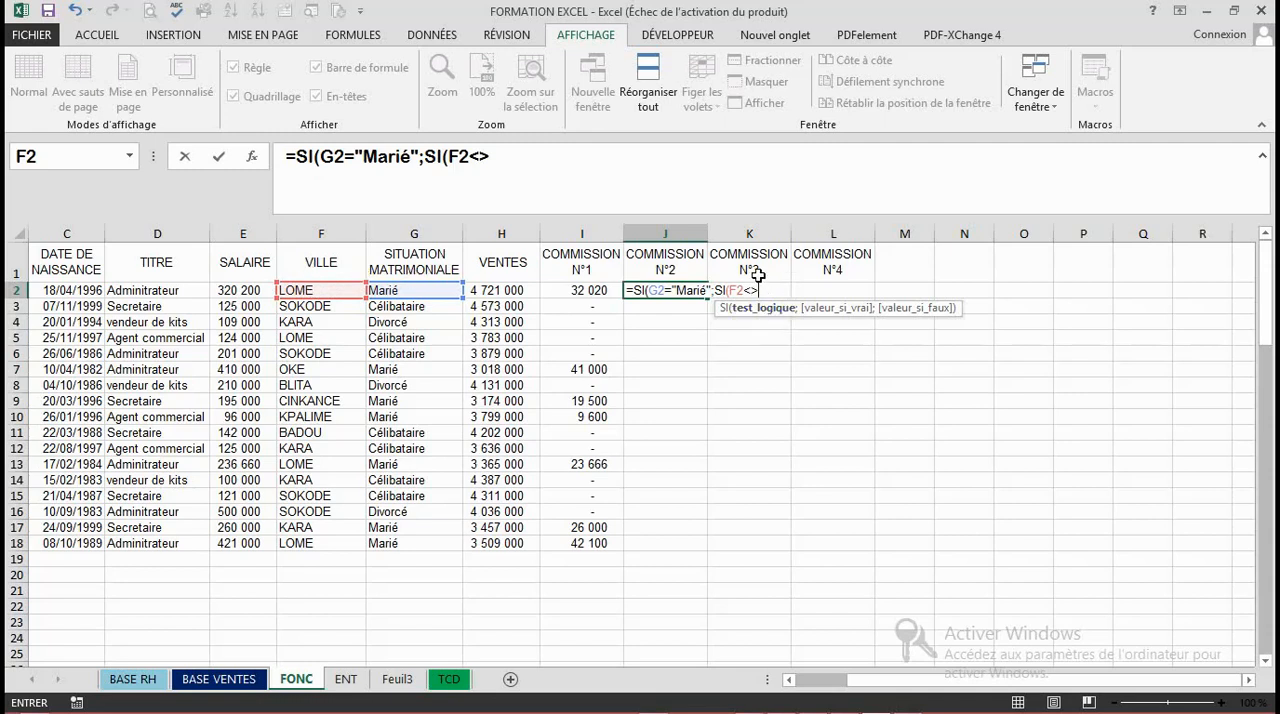
text("LOME)
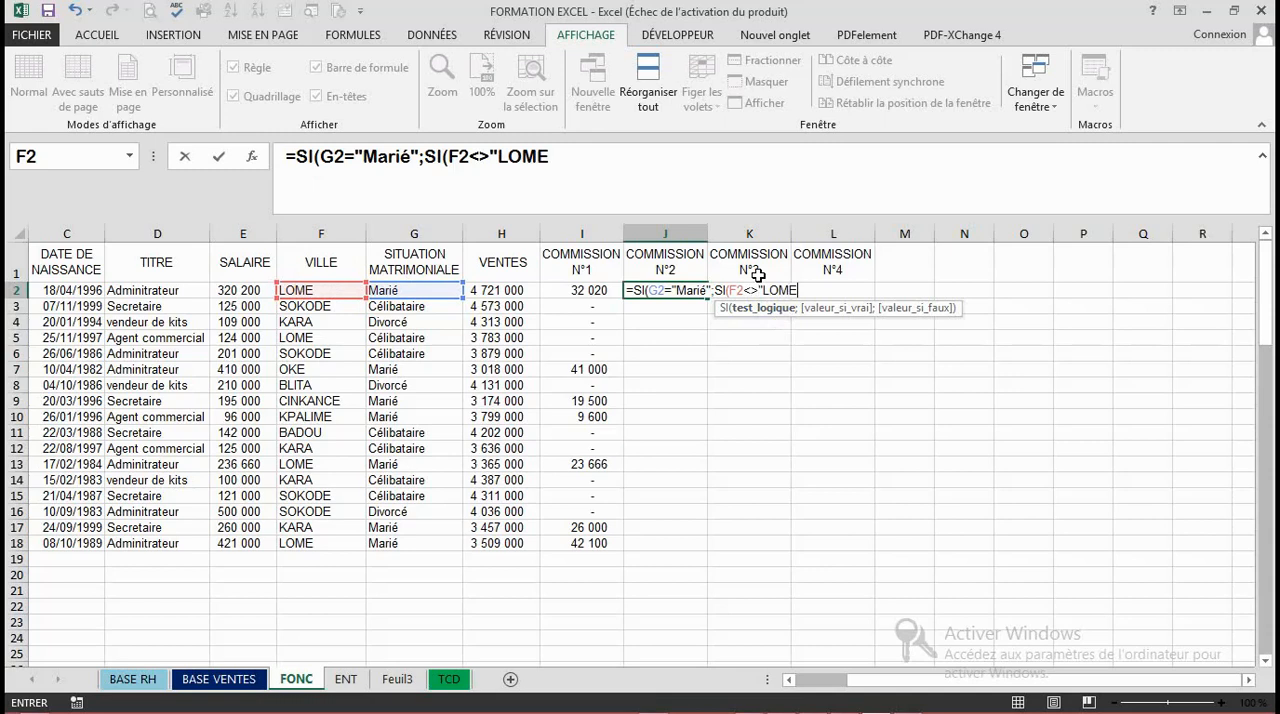
text(";)
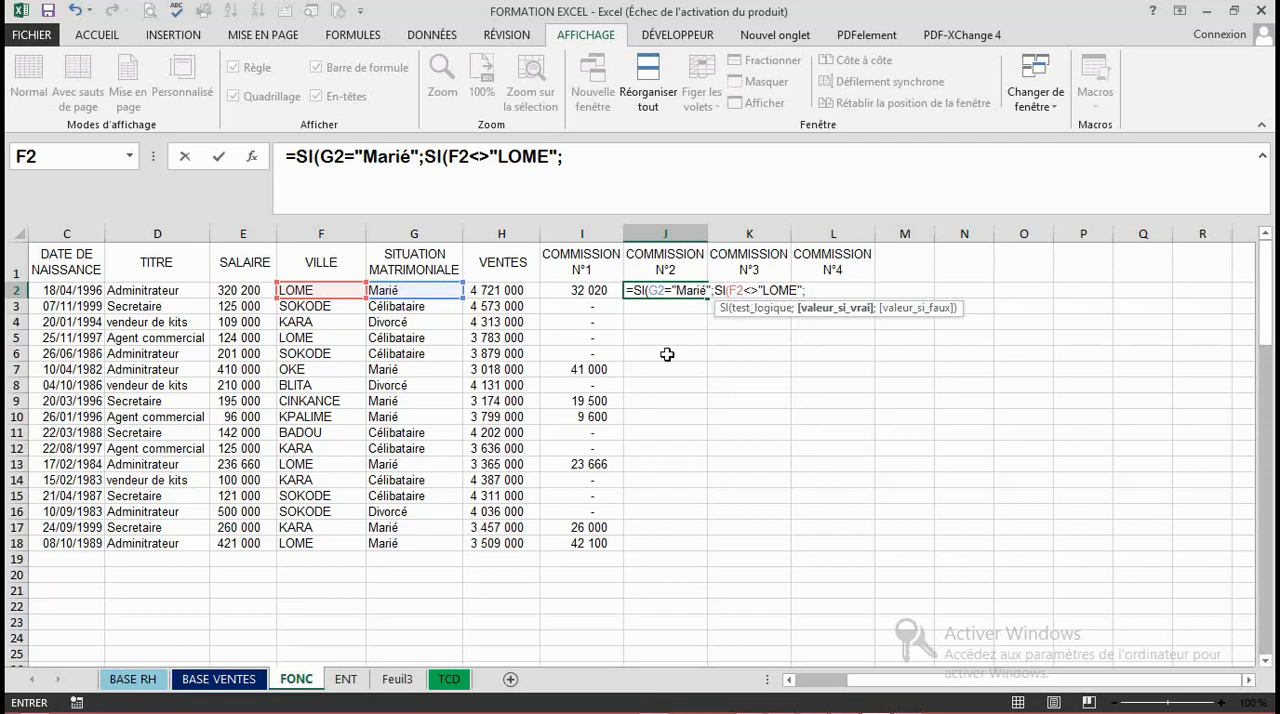
- Set the nested SI's value if true to 10% of the salary, E2*10%
click(247, 290)
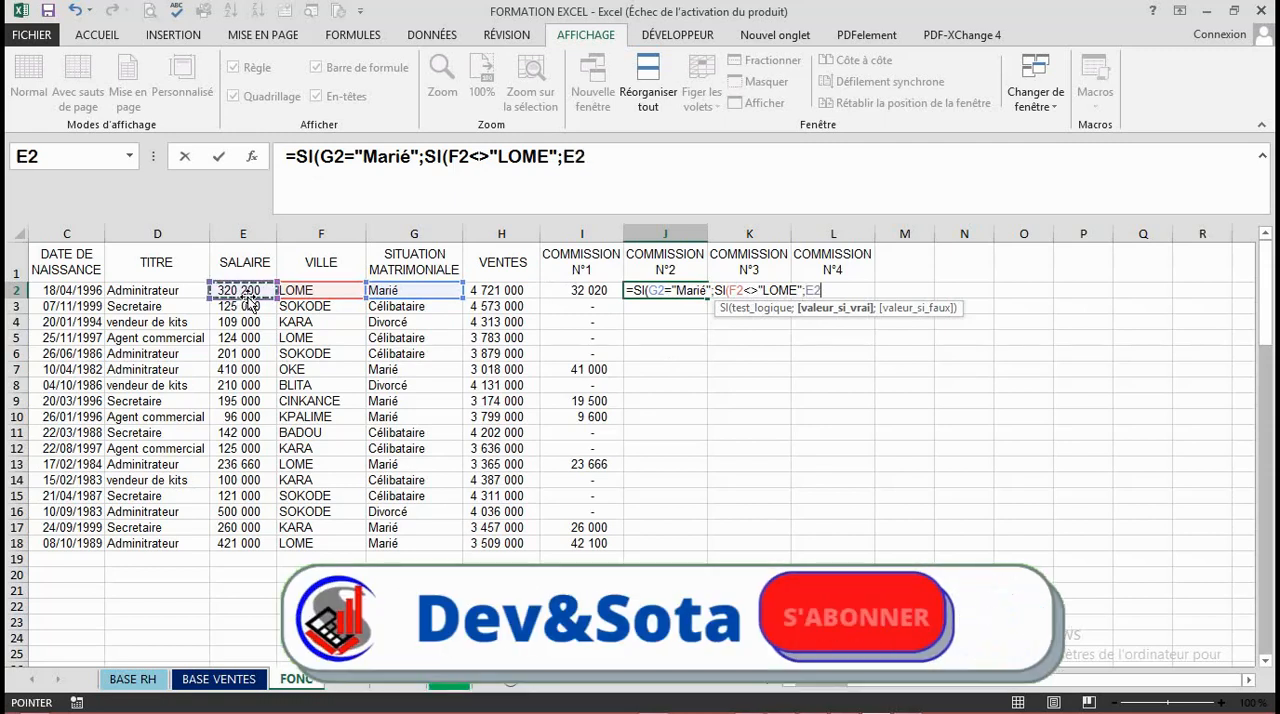
text(*10%)
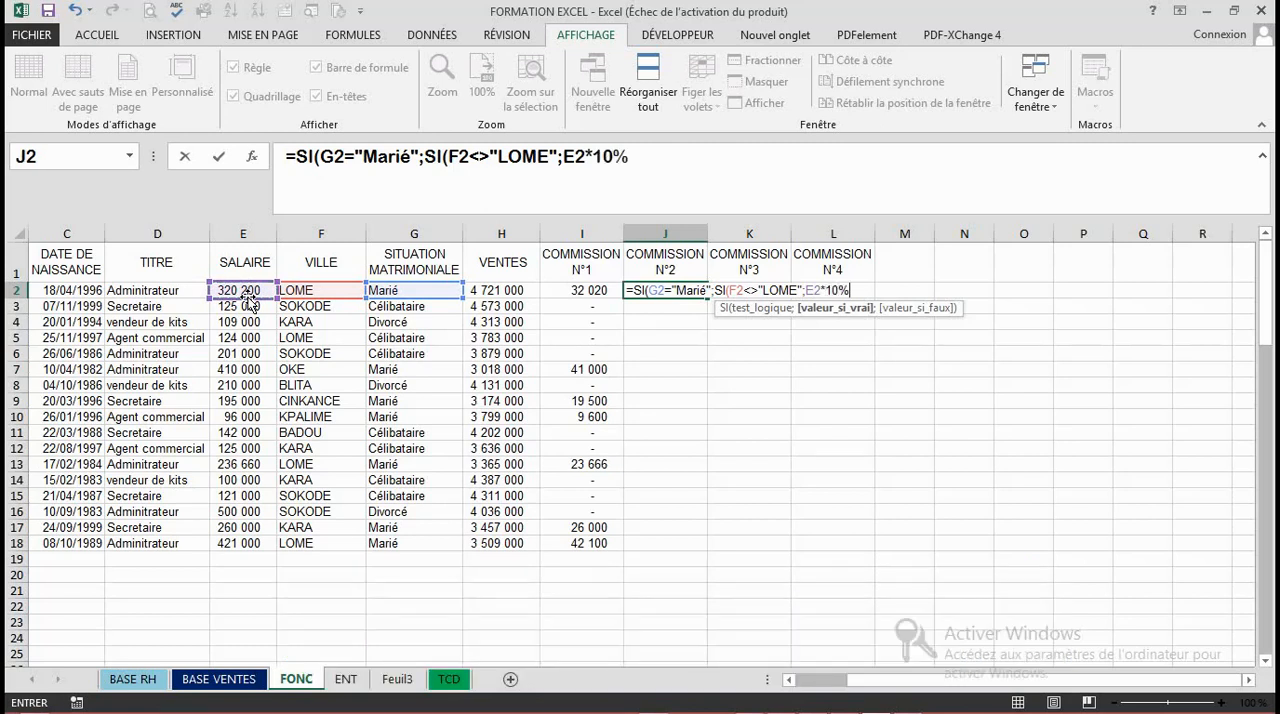
text(;)
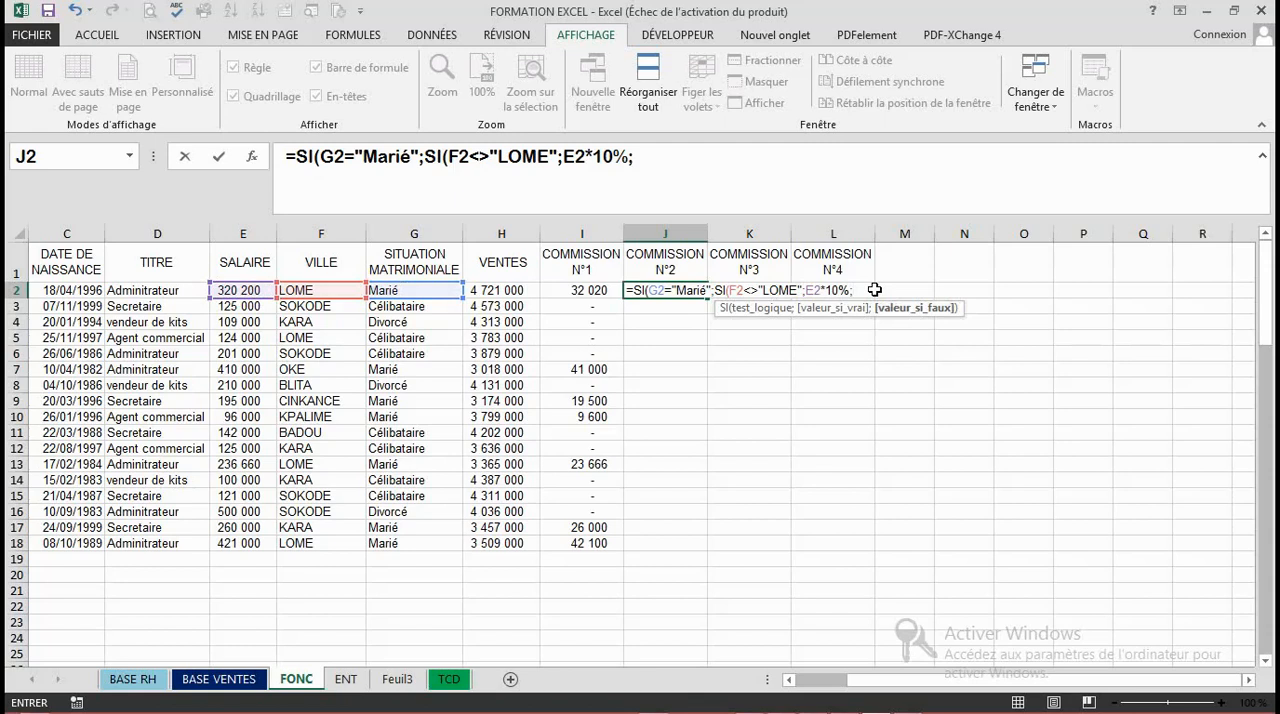
- Give both SI functions in J2 a blank space " " as value if false, close them and validate the formula
text("")
key(Left)
text(");)
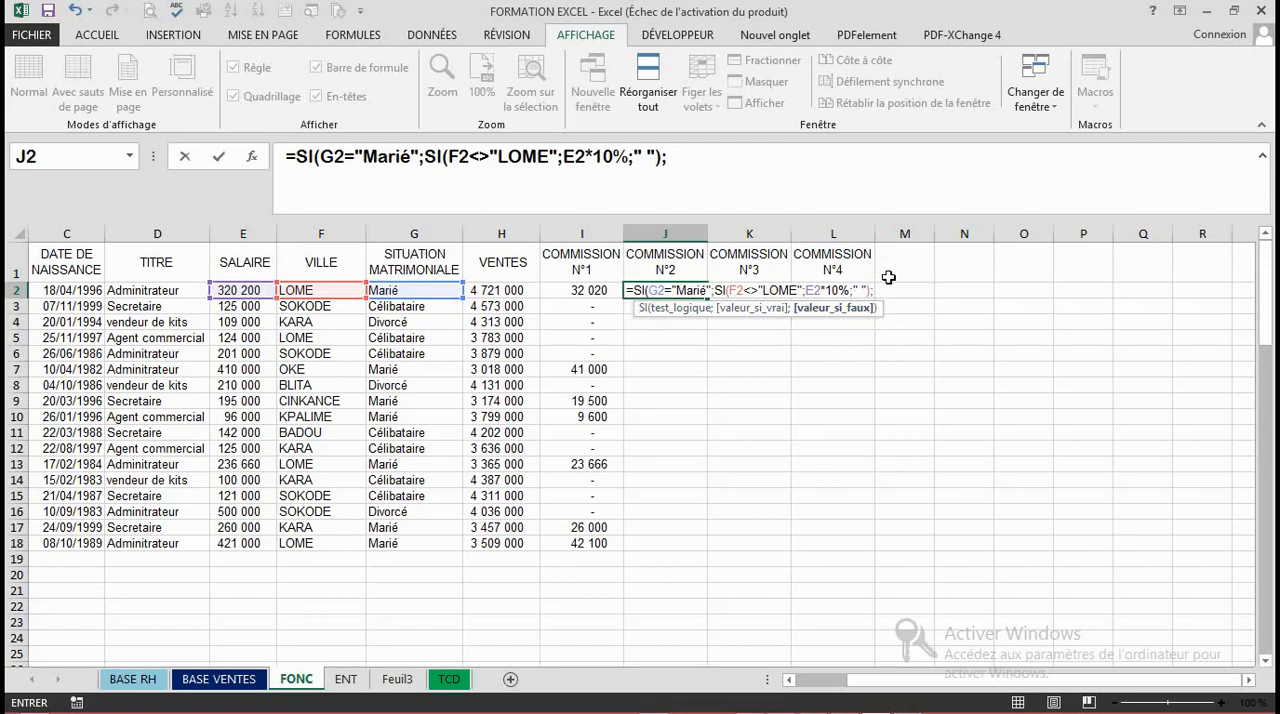
text(" "))
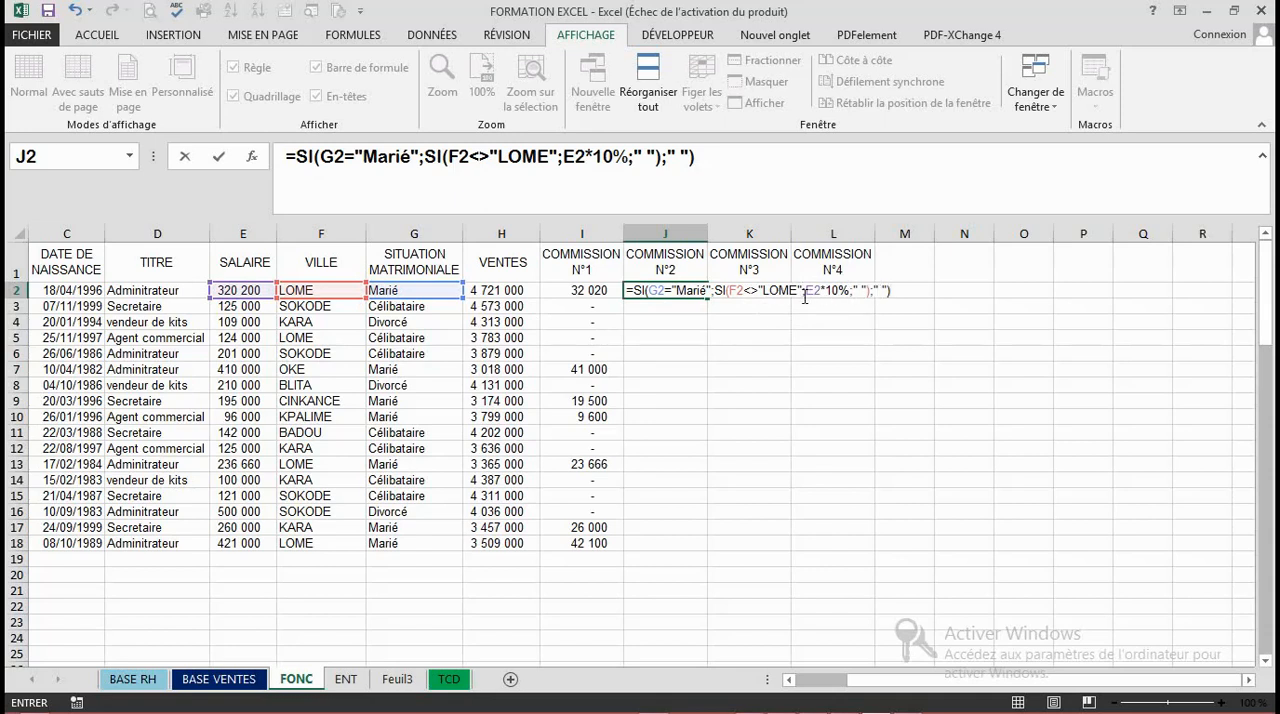
key(Return)
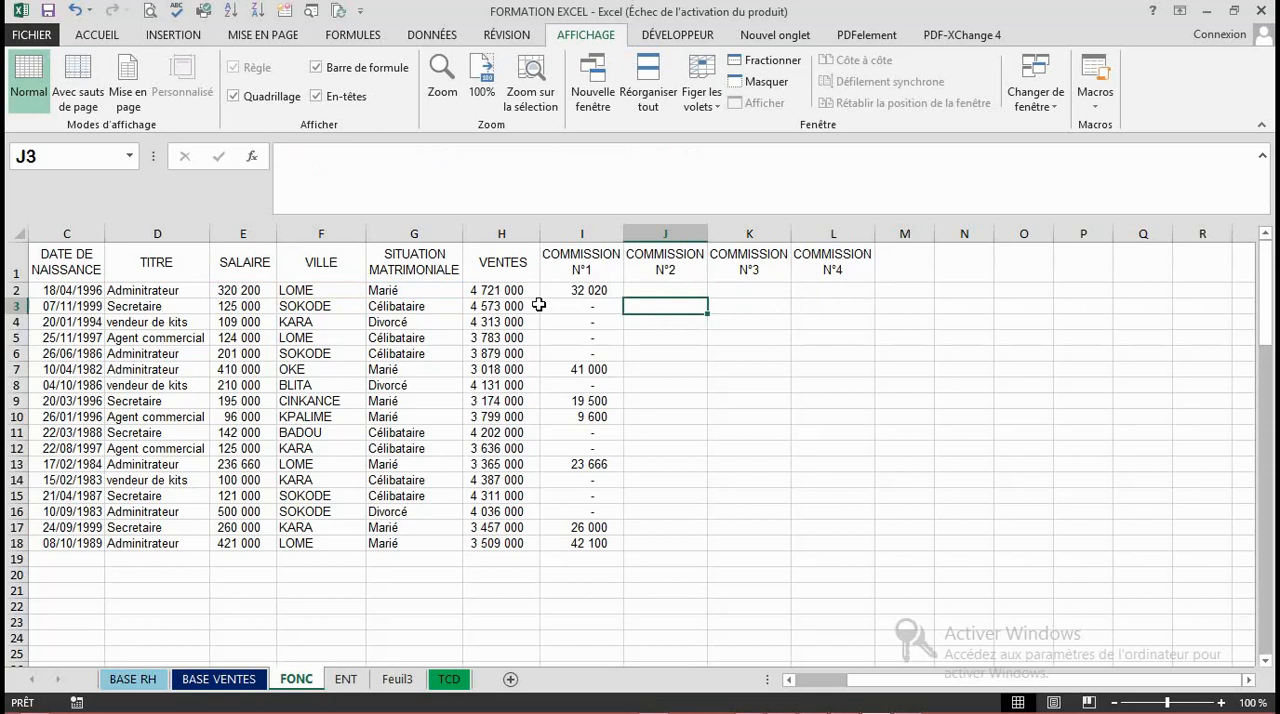
- Replace the blank-space value if false of both SI functions in J2 with 0 and validate the formula
click(661, 288)
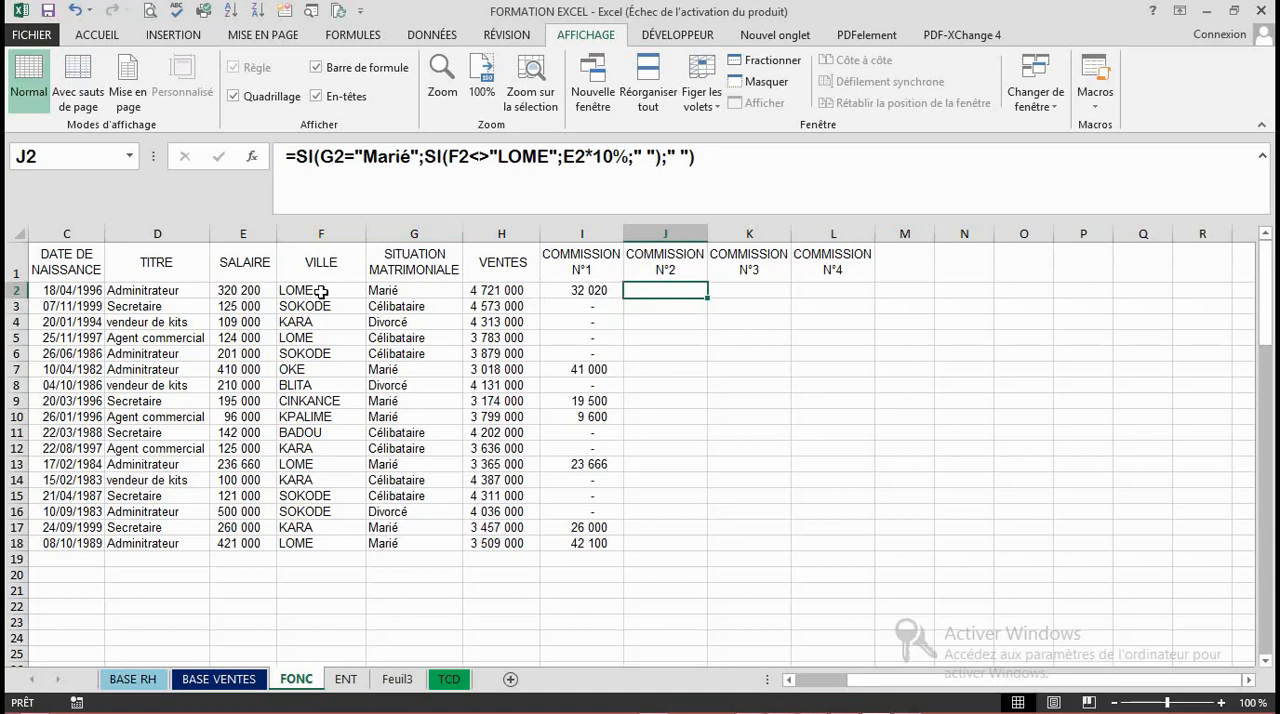
double_click(659, 290)
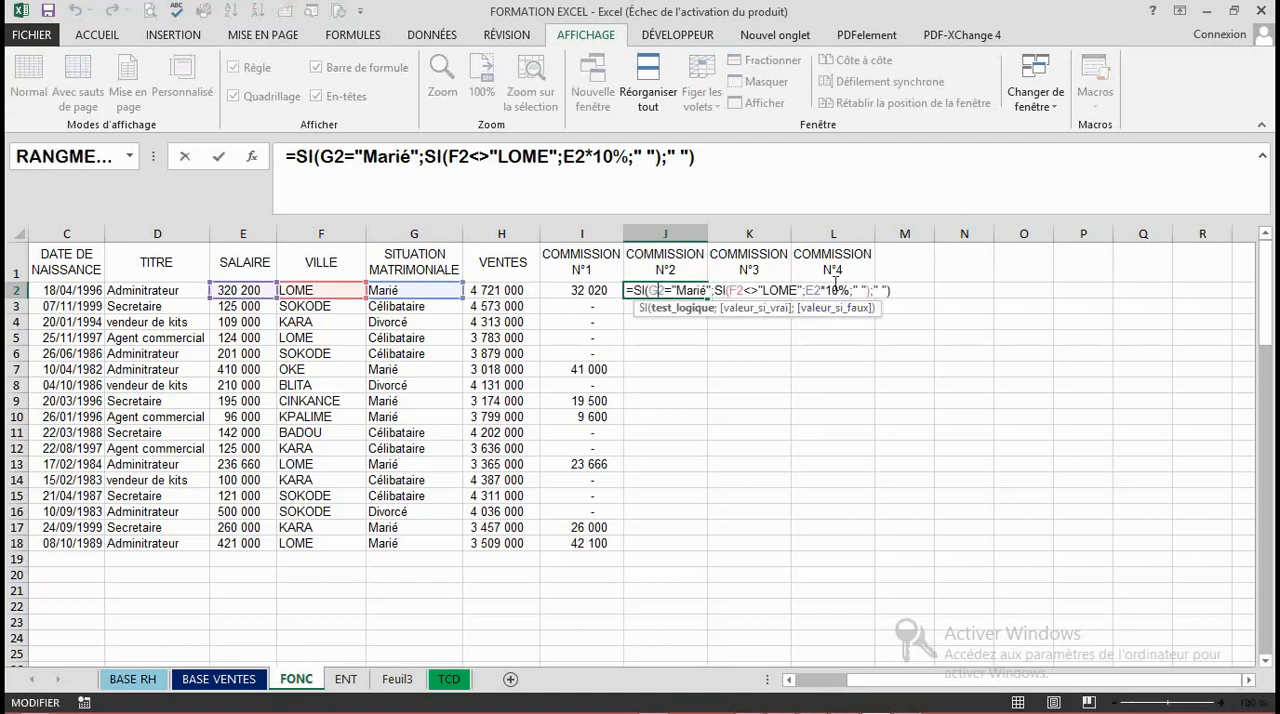
click(886, 290)
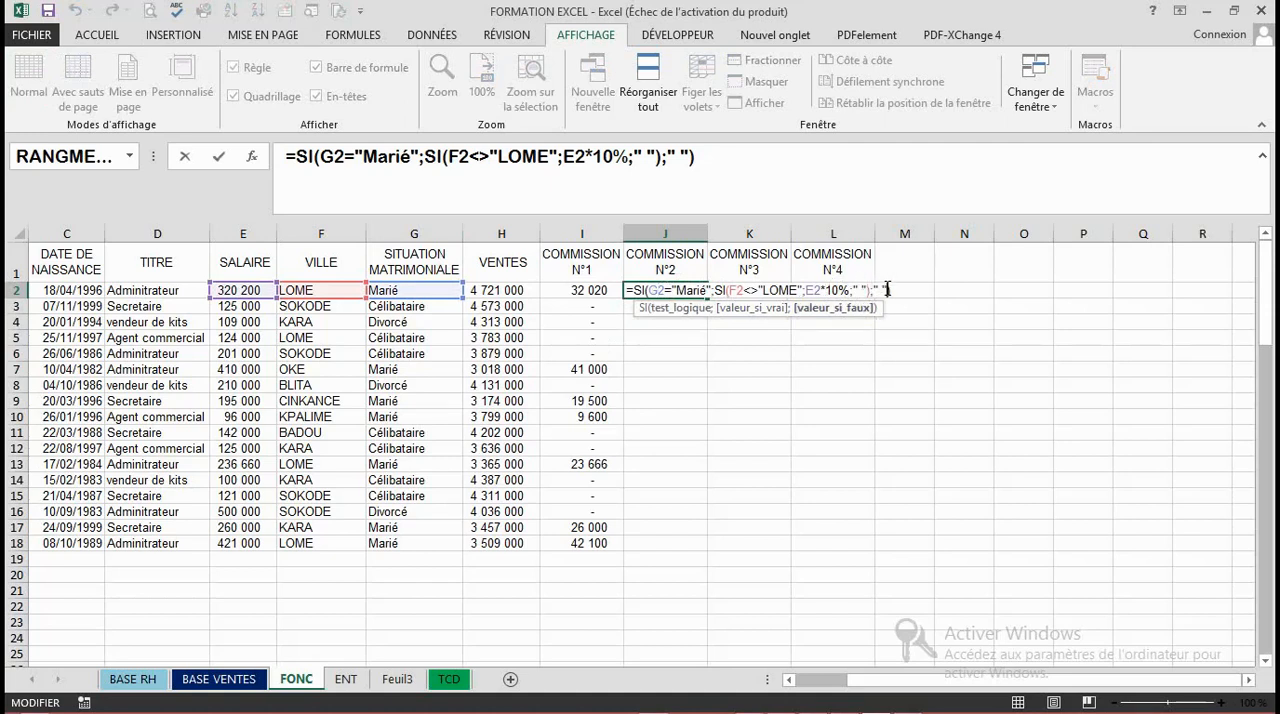
key(BackSpace)
key(BackSpace)
key(BackSpace)
text(0)
click(866, 290)
key(BackSpace)
key(BackSpace)
key(BackSpace)
text(0)
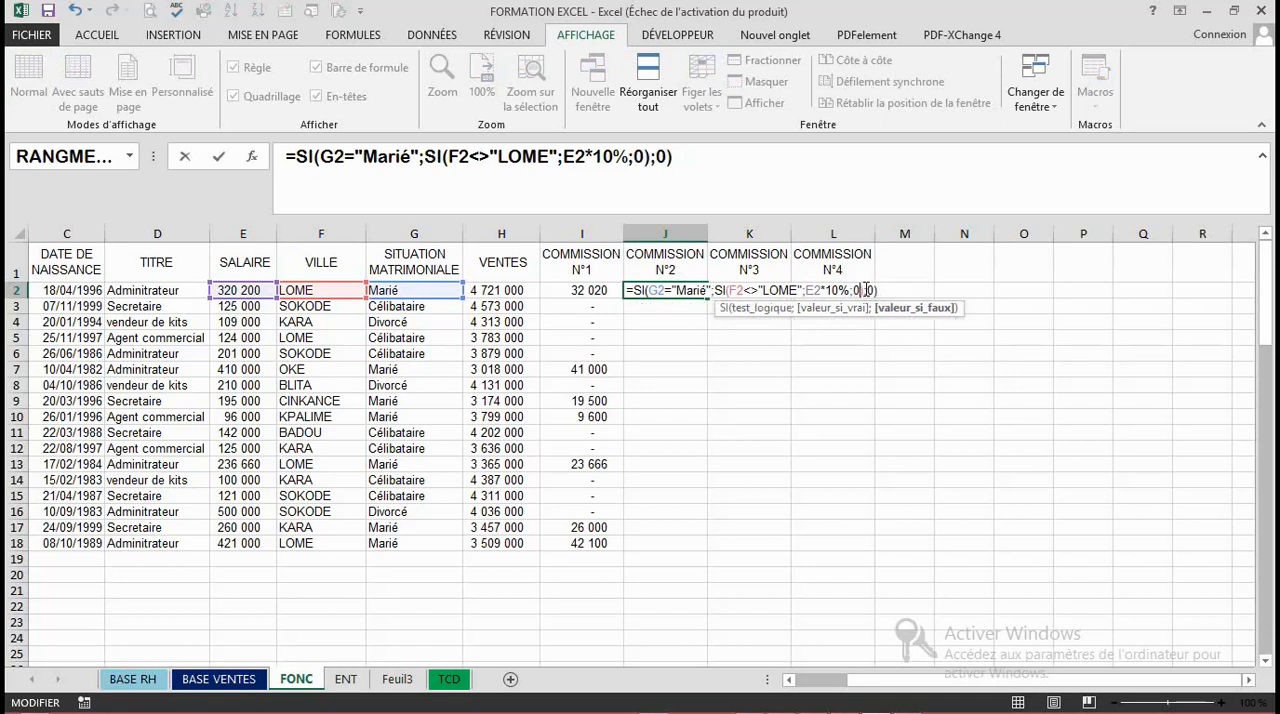
key(Return)
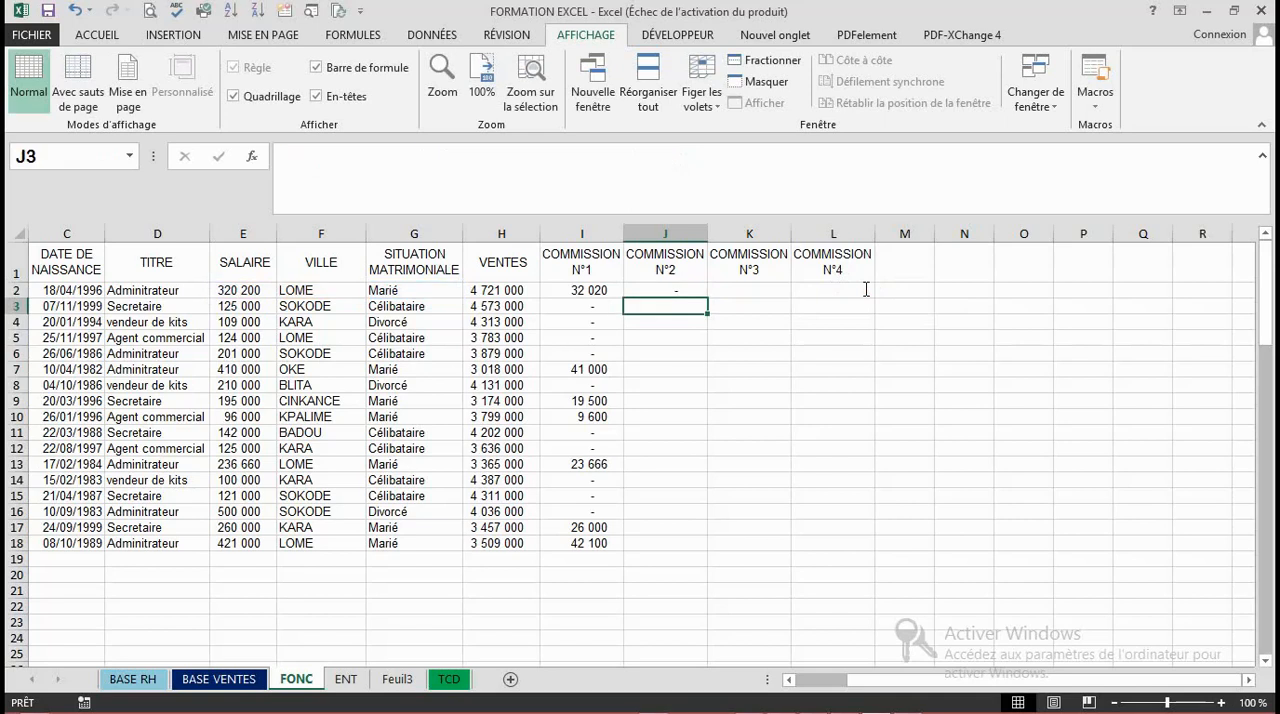
- Copy the J2 formula down COMMISSION N°2 to row 18 and save the workbook
click(672, 290)
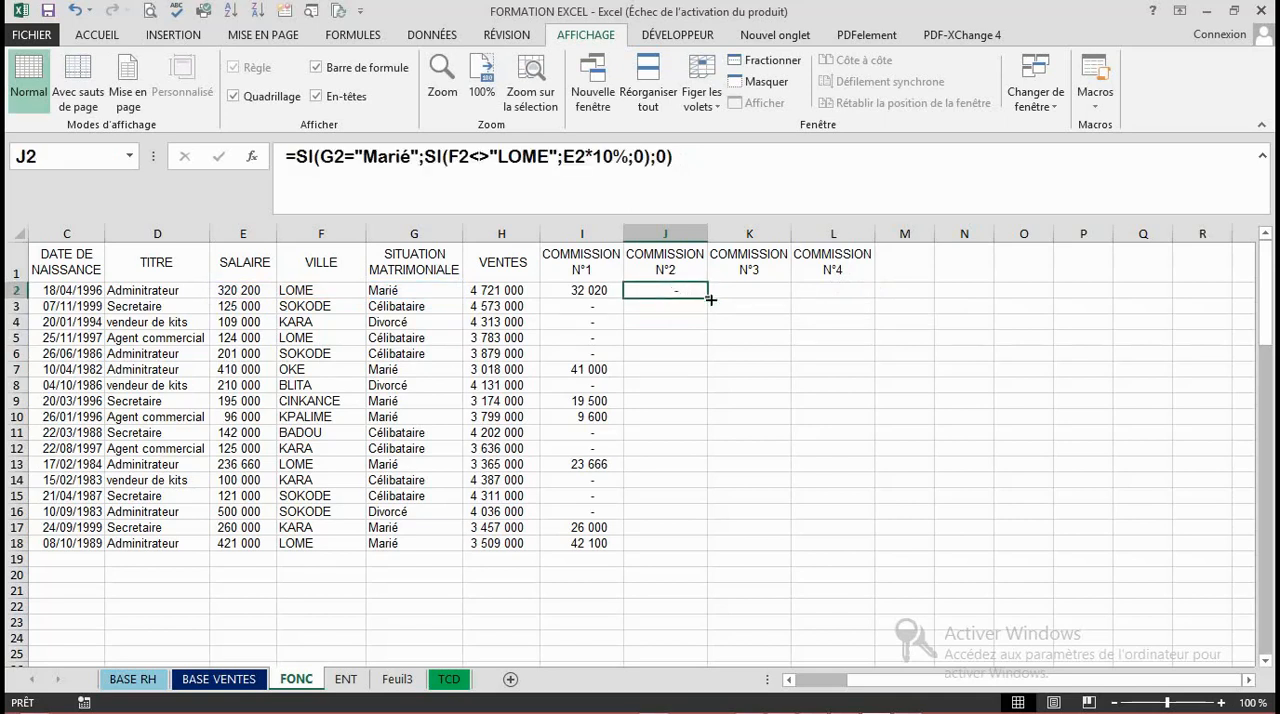
double_click(710, 299)
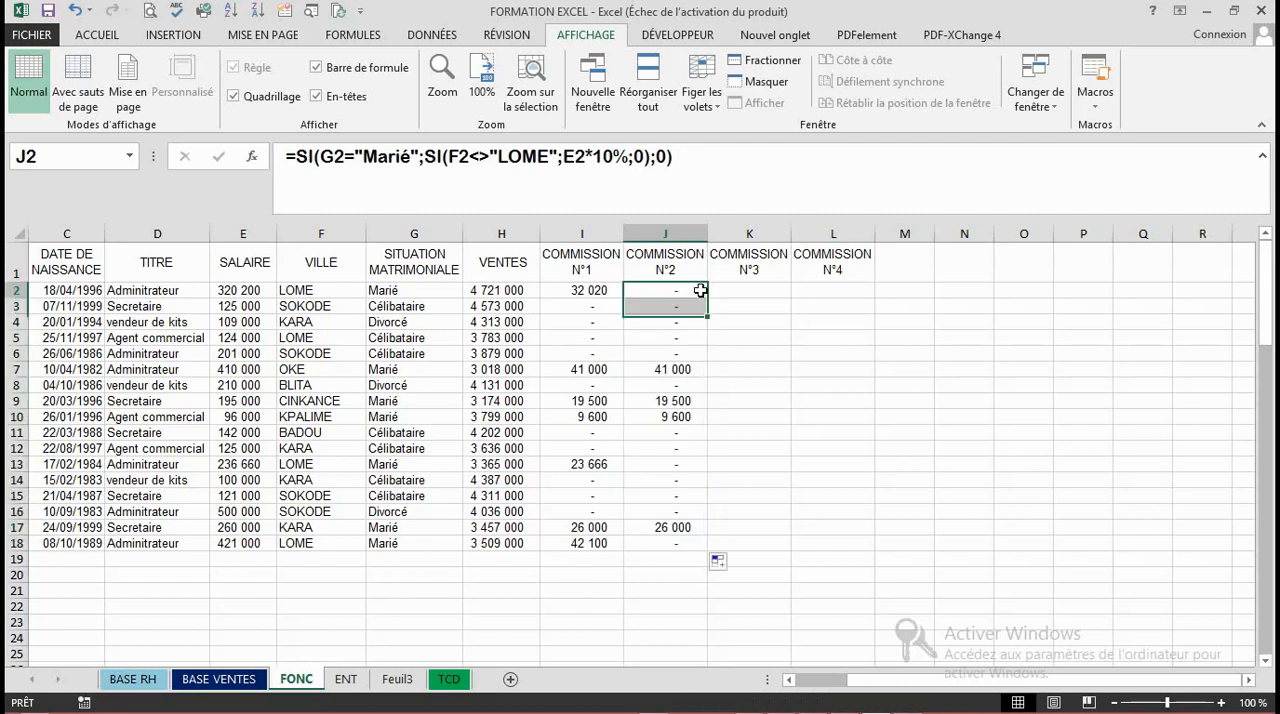
click(751, 323)
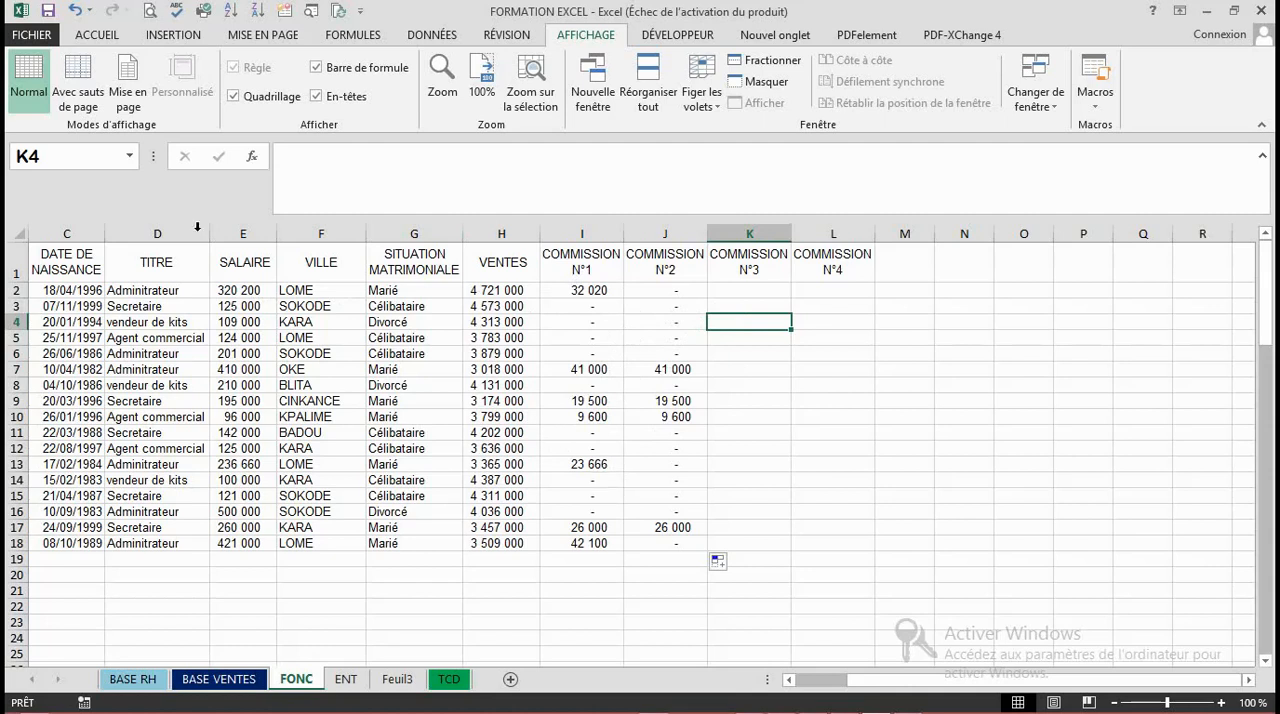
click(48, 11)
click(693, 462)
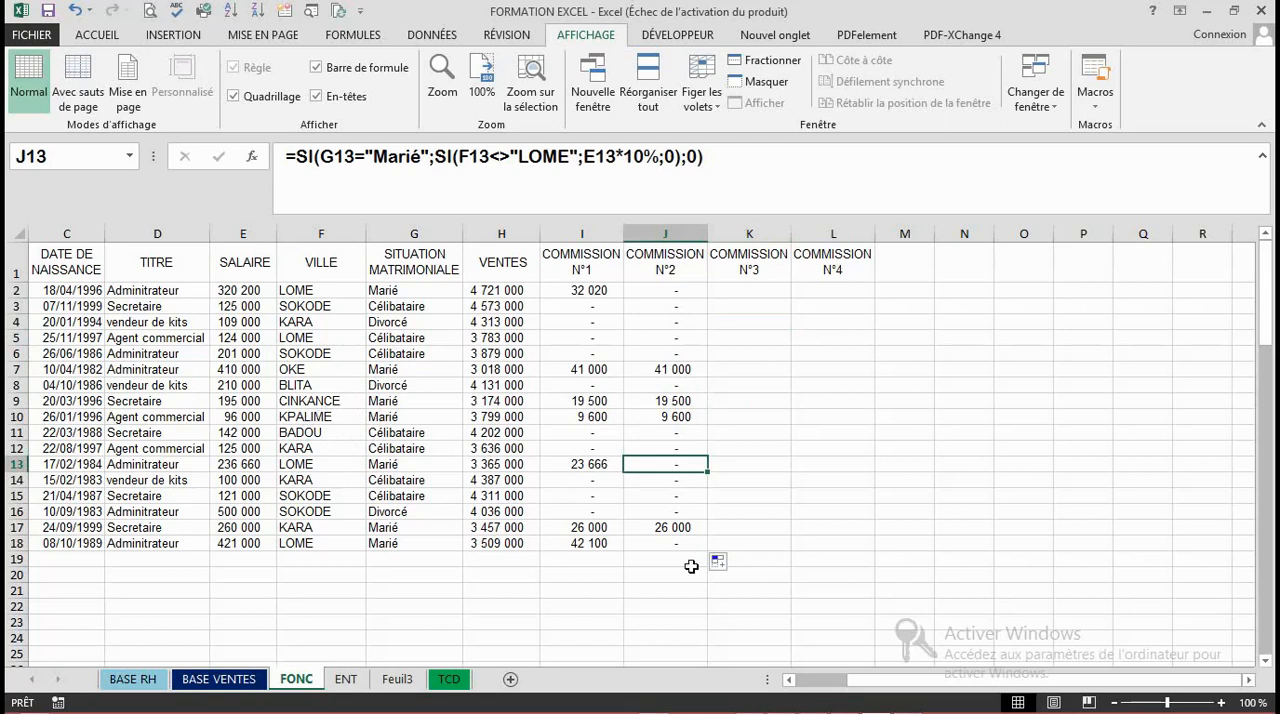
key(Down)
key(Down)
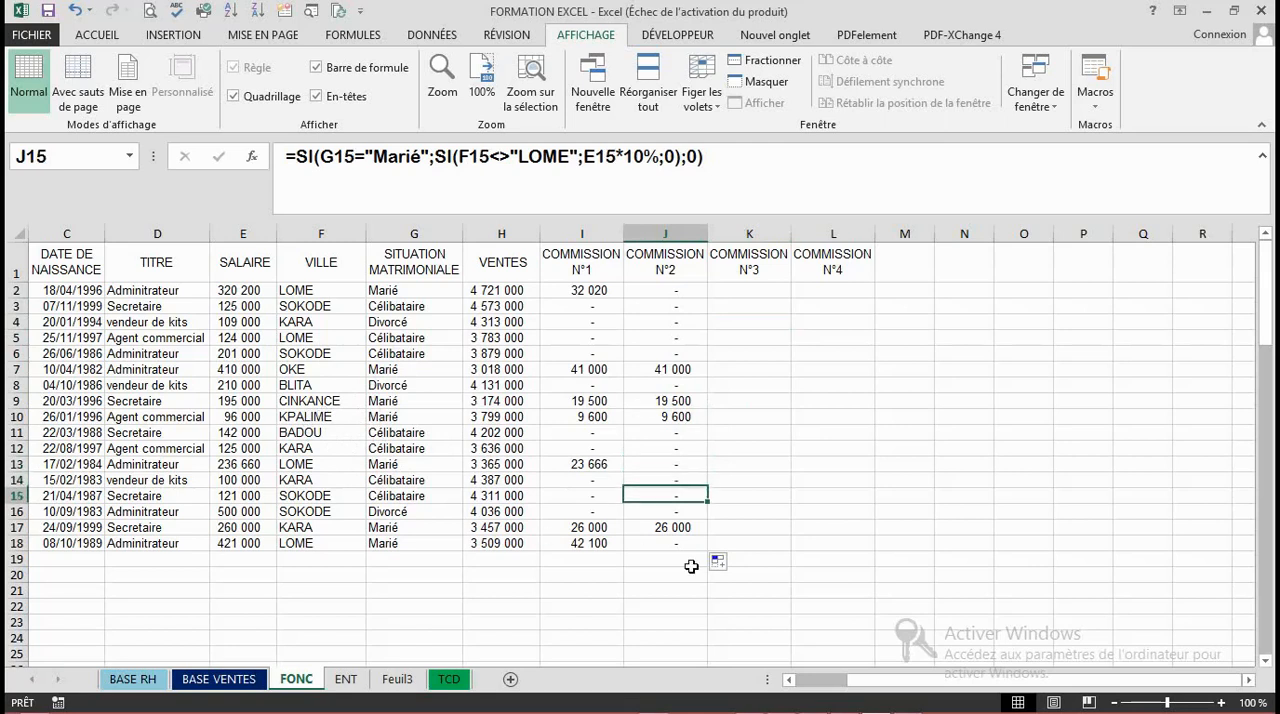
- Start a SI formula in K2 under COMMISSION N°3 with an ET function as its logical test
click(743, 289)
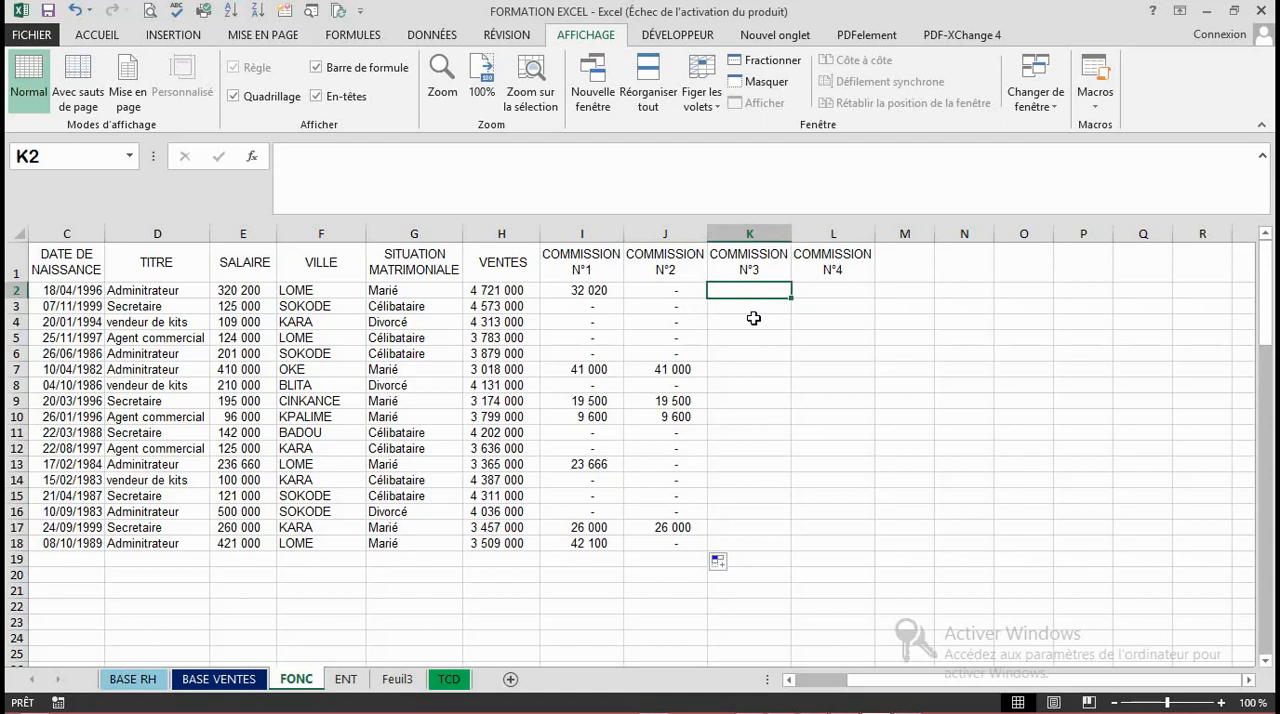
text(=SI)
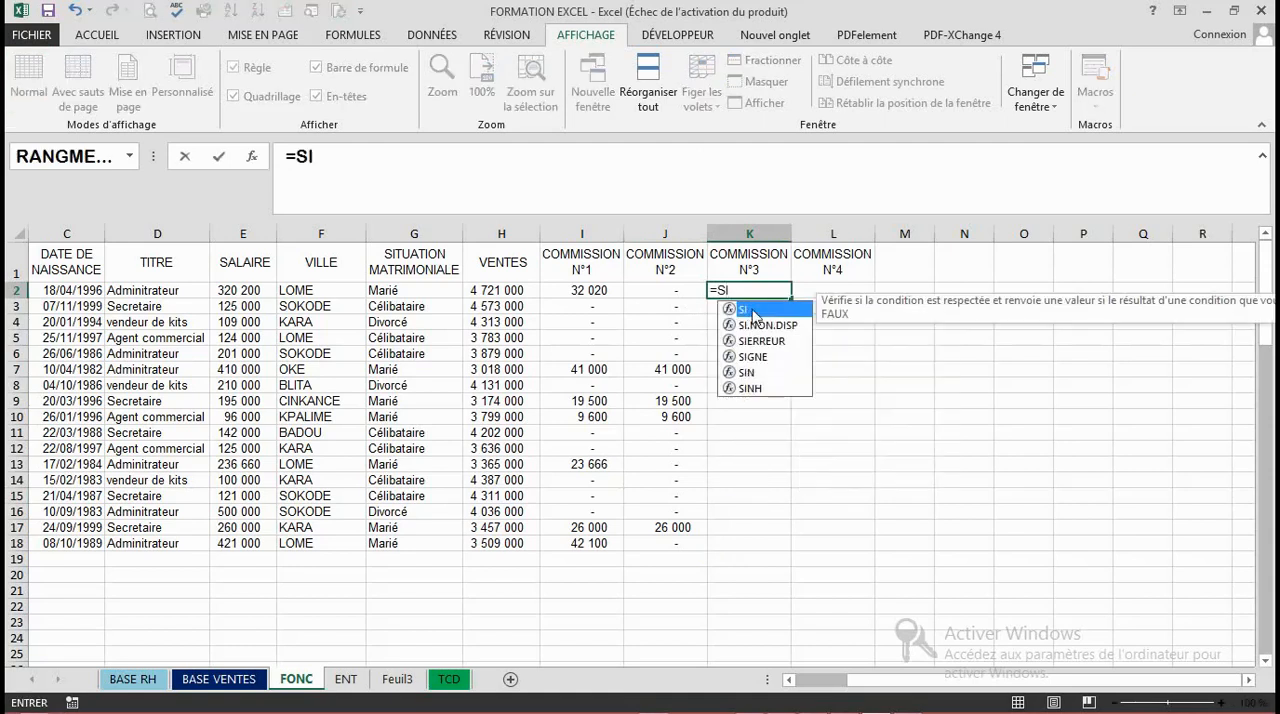
double_click(753, 313)
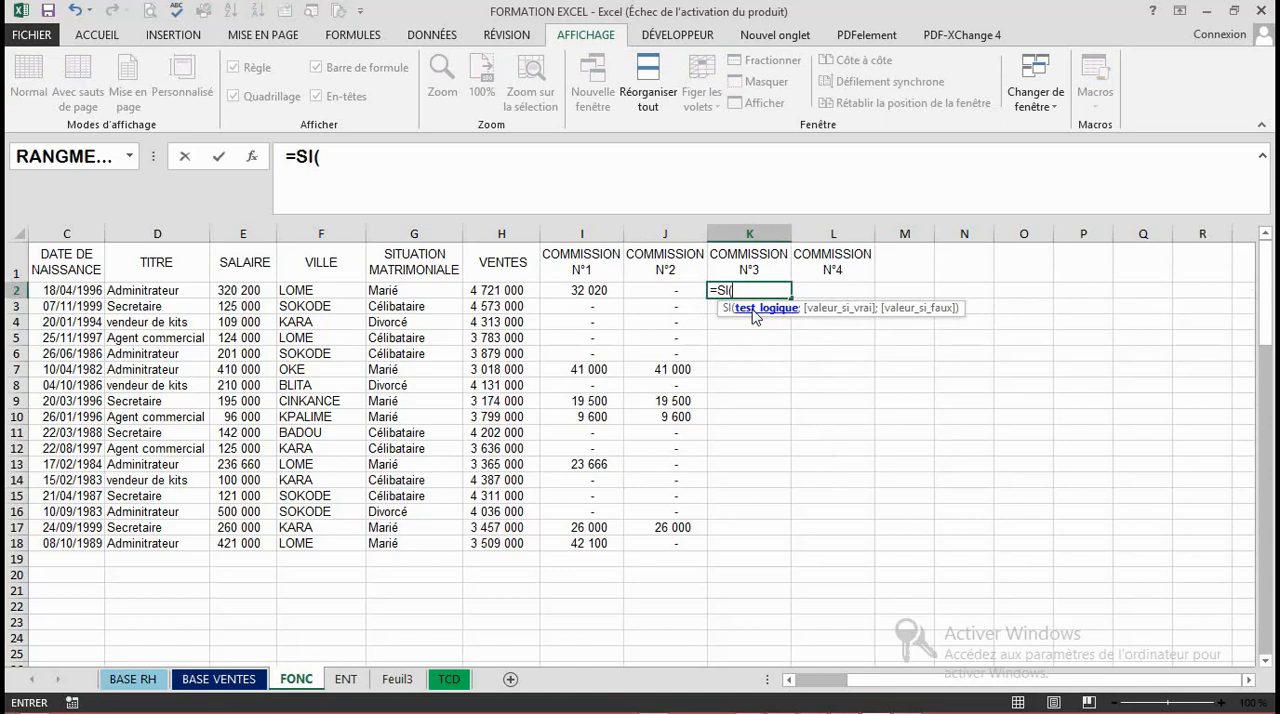
text(ET)
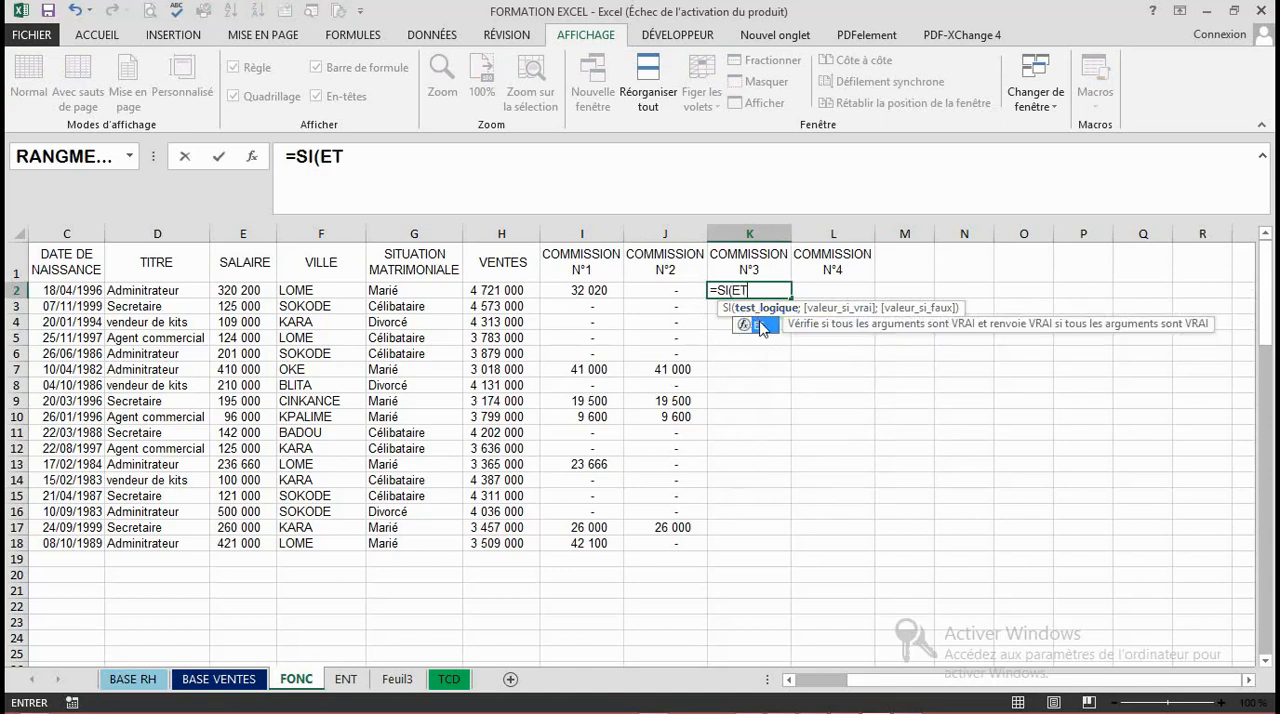
double_click(763, 325)
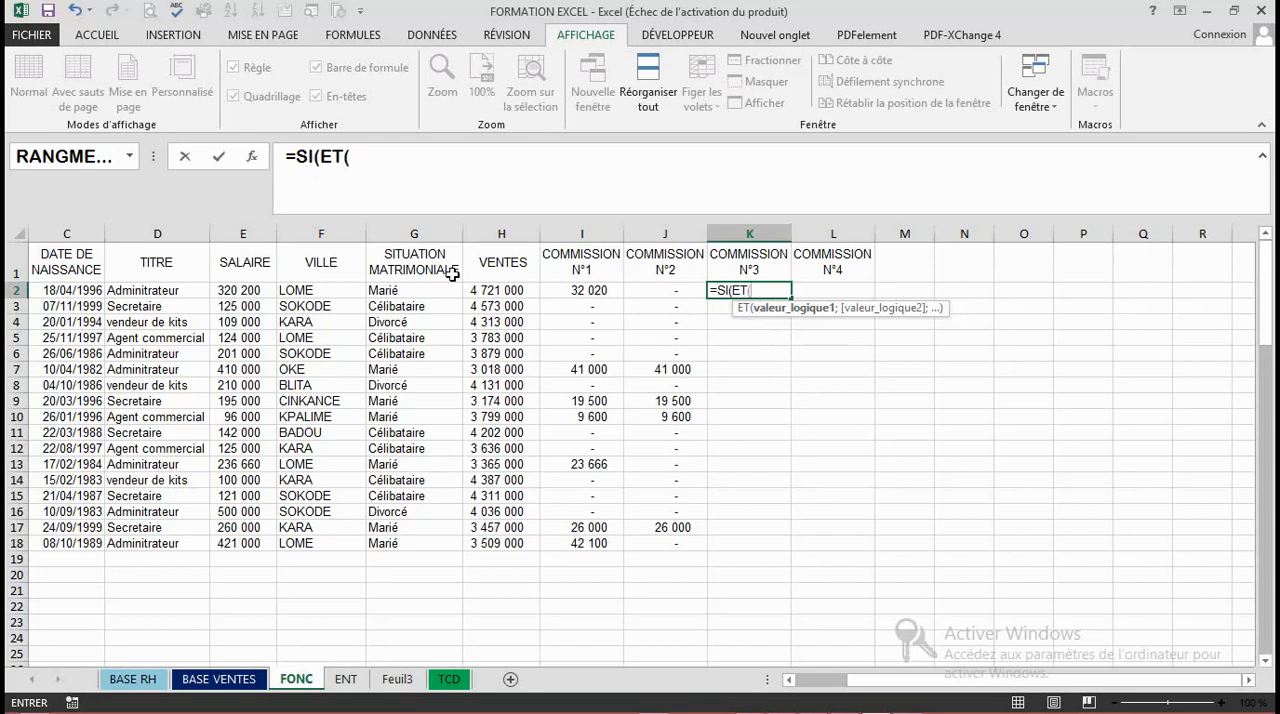
- Enter G2="Marié" as the first condition of the ET function in K2, with the text in quotation marks
click(403, 291)
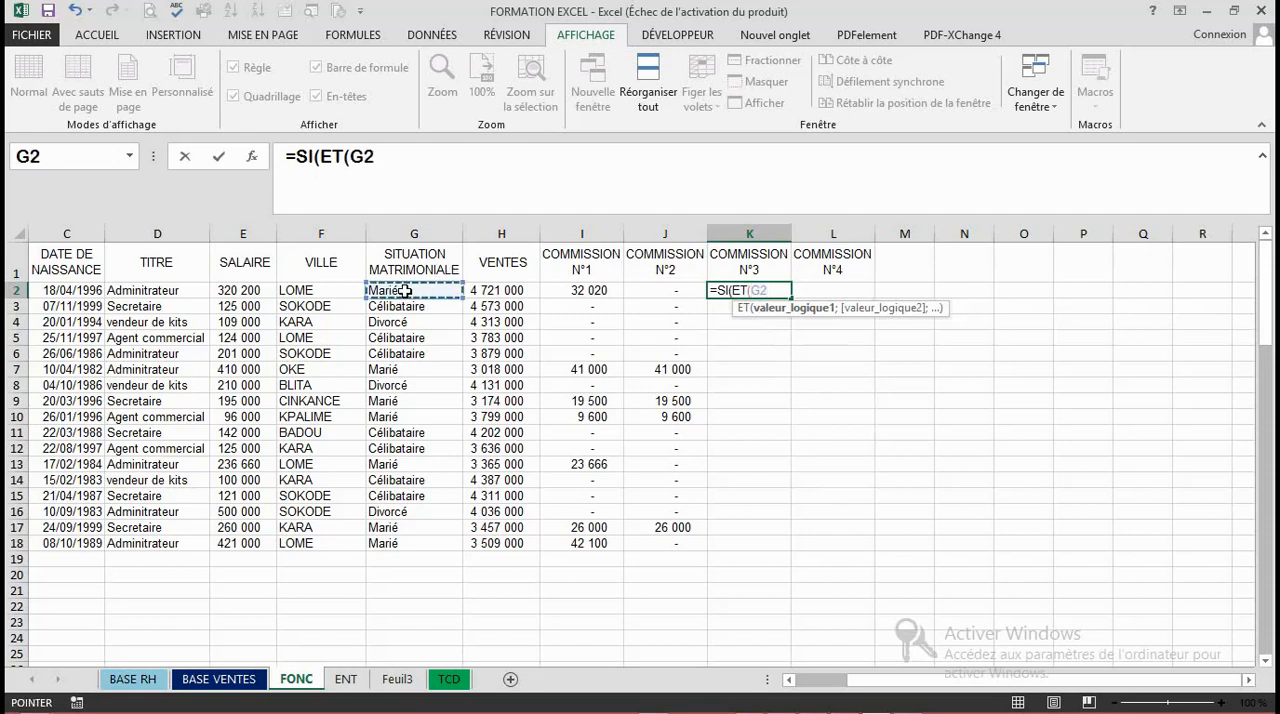
text(=Mari)
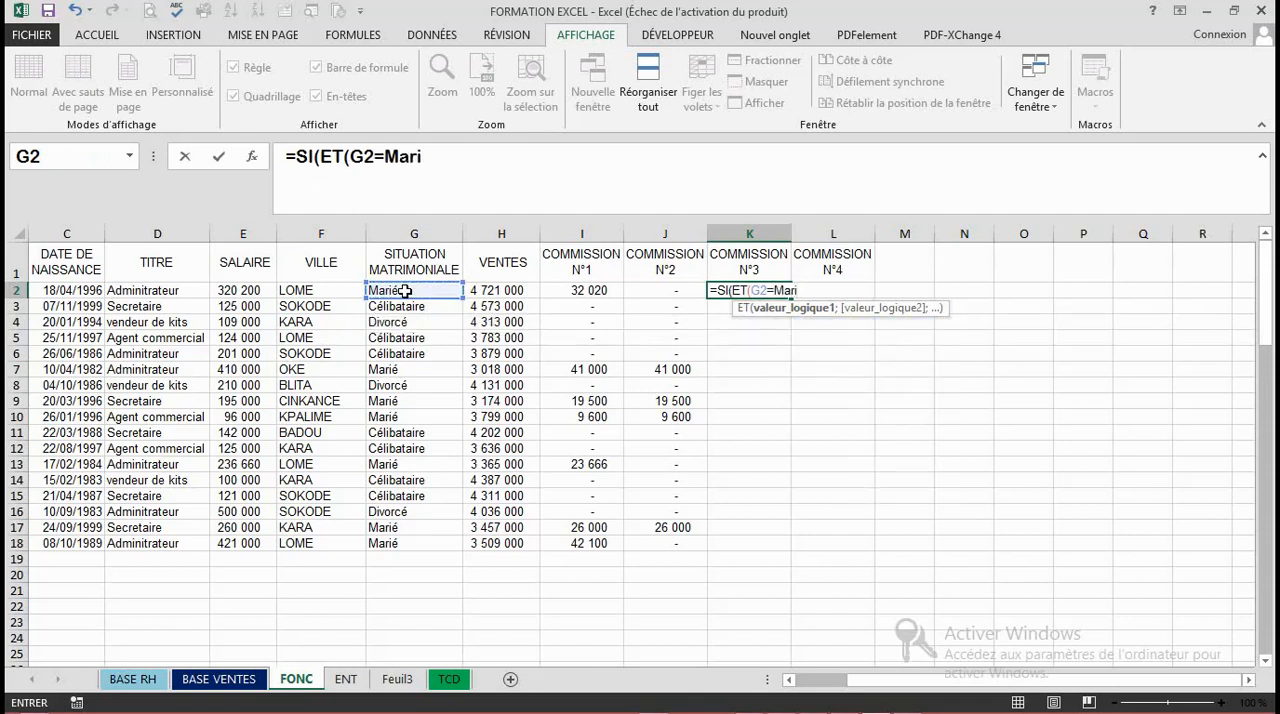
text(é")
key(Return)
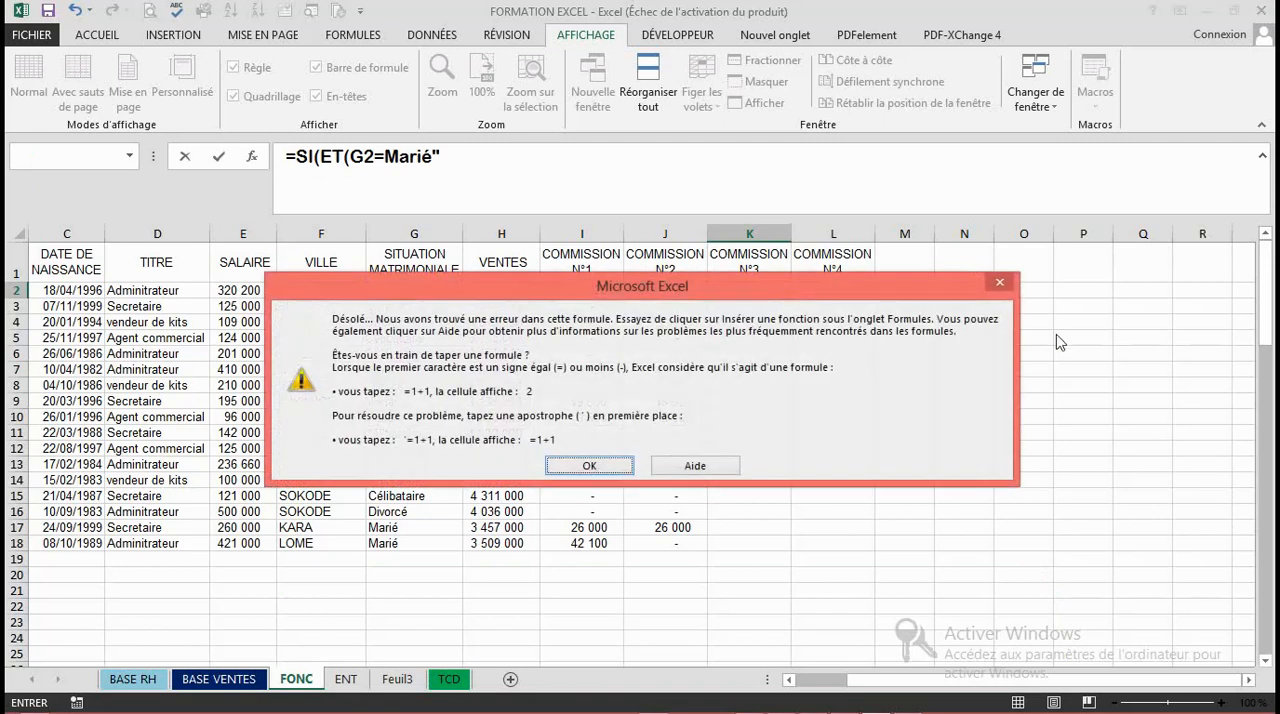
click(995, 278)
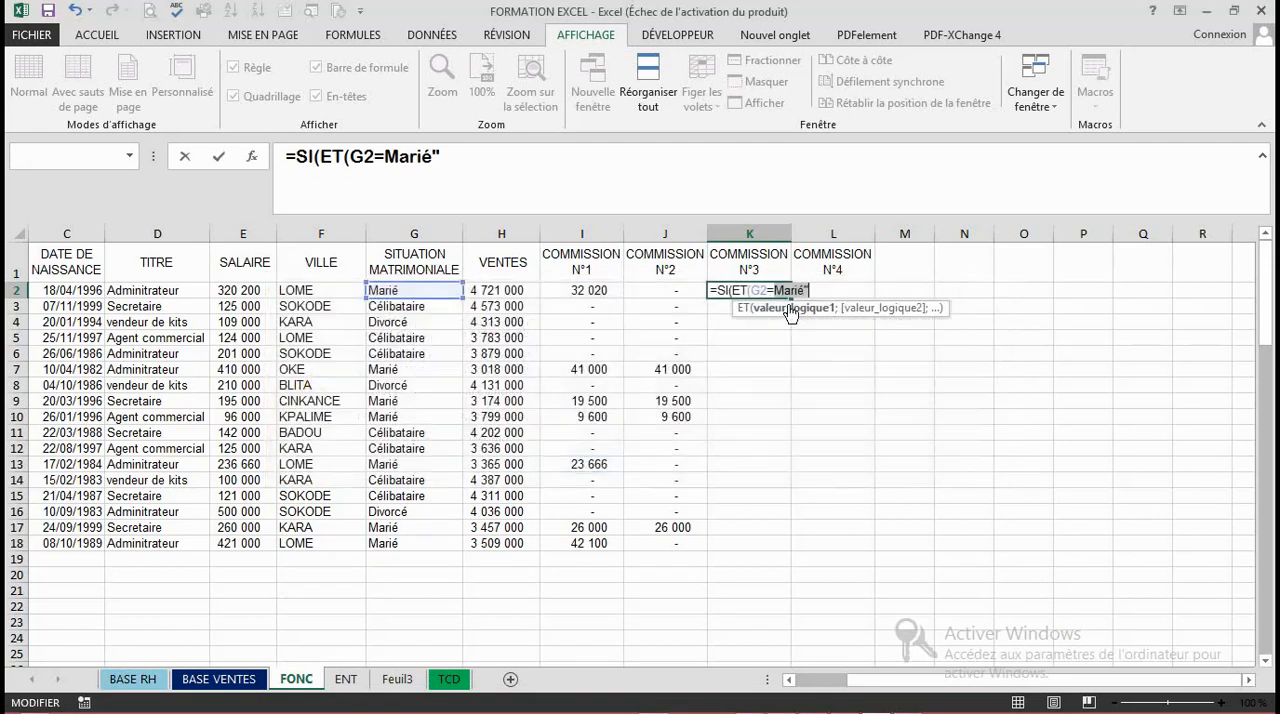
click(778, 290)
text(")
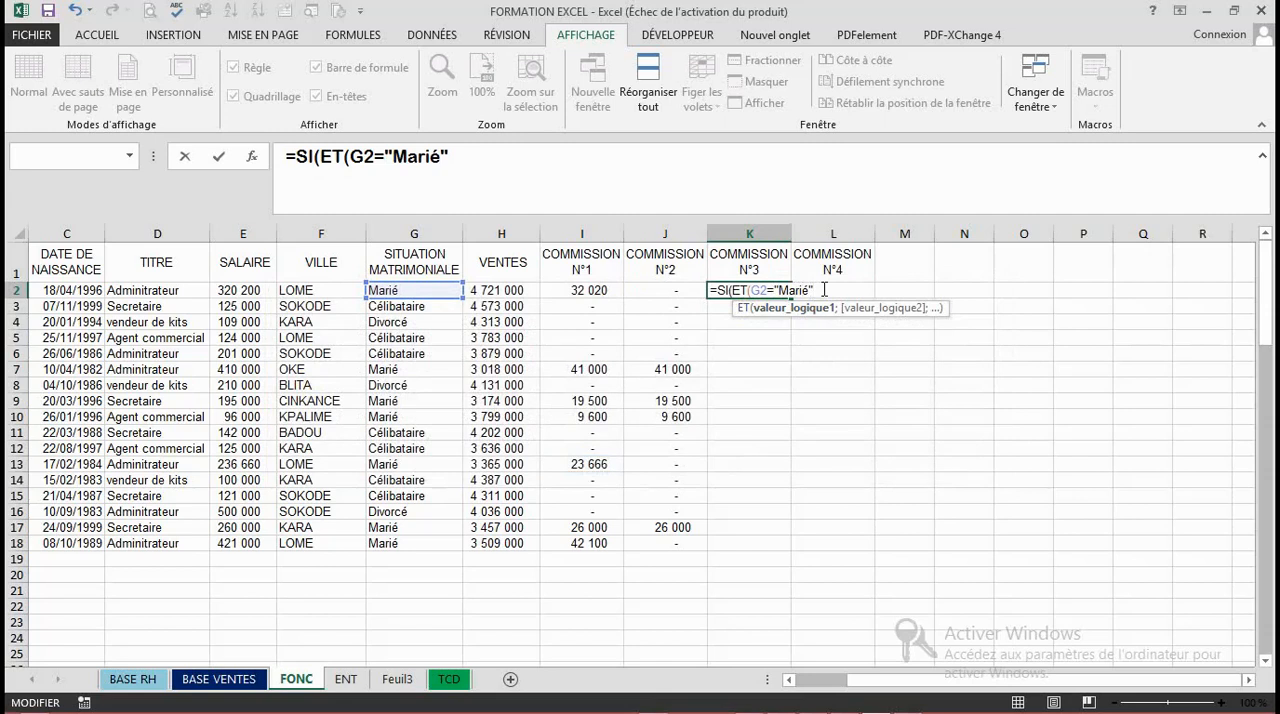
- Add H2>3200000 as the second condition on VENTES and close the ET function
text(;)
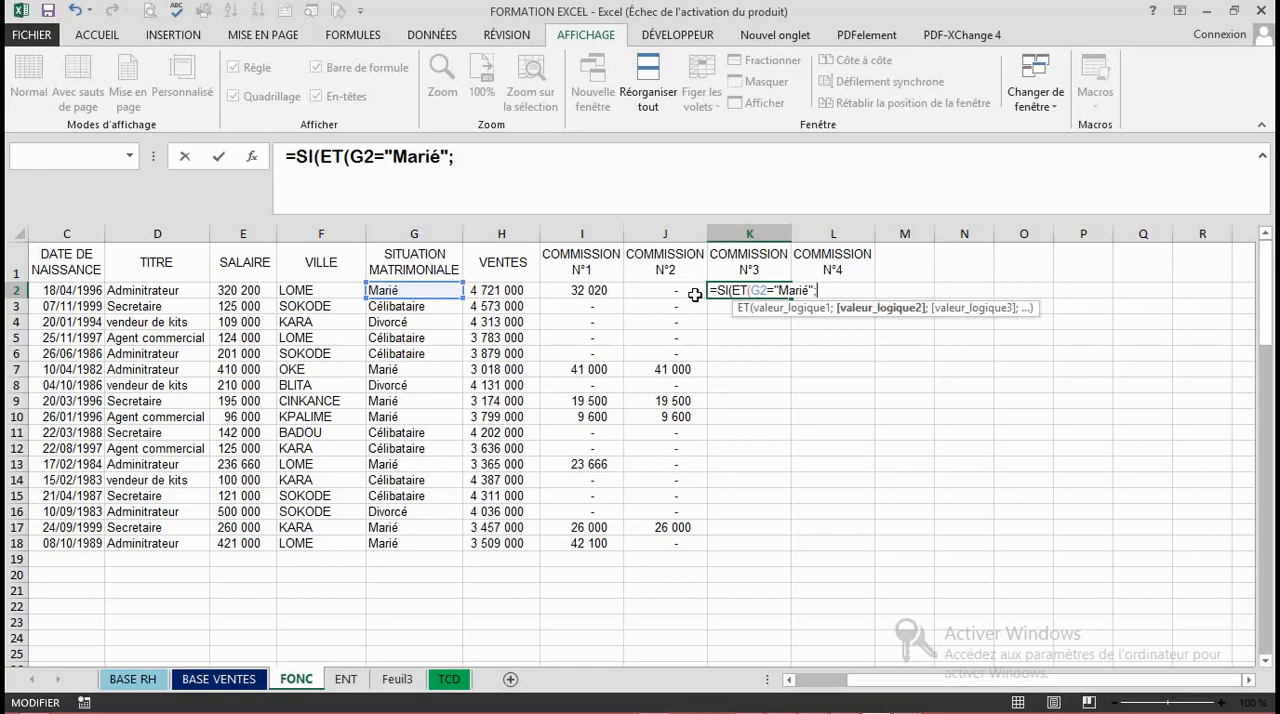
click(509, 289)
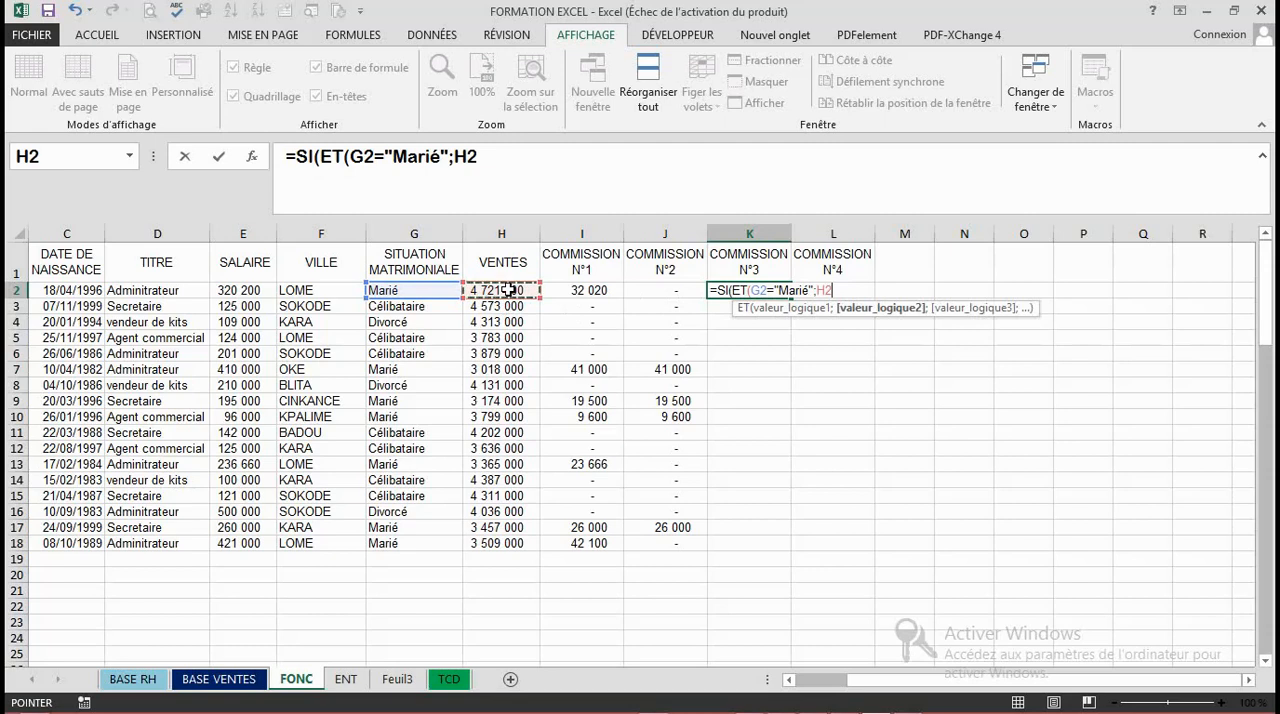
text(<)
key(BackSpace)
text(>)
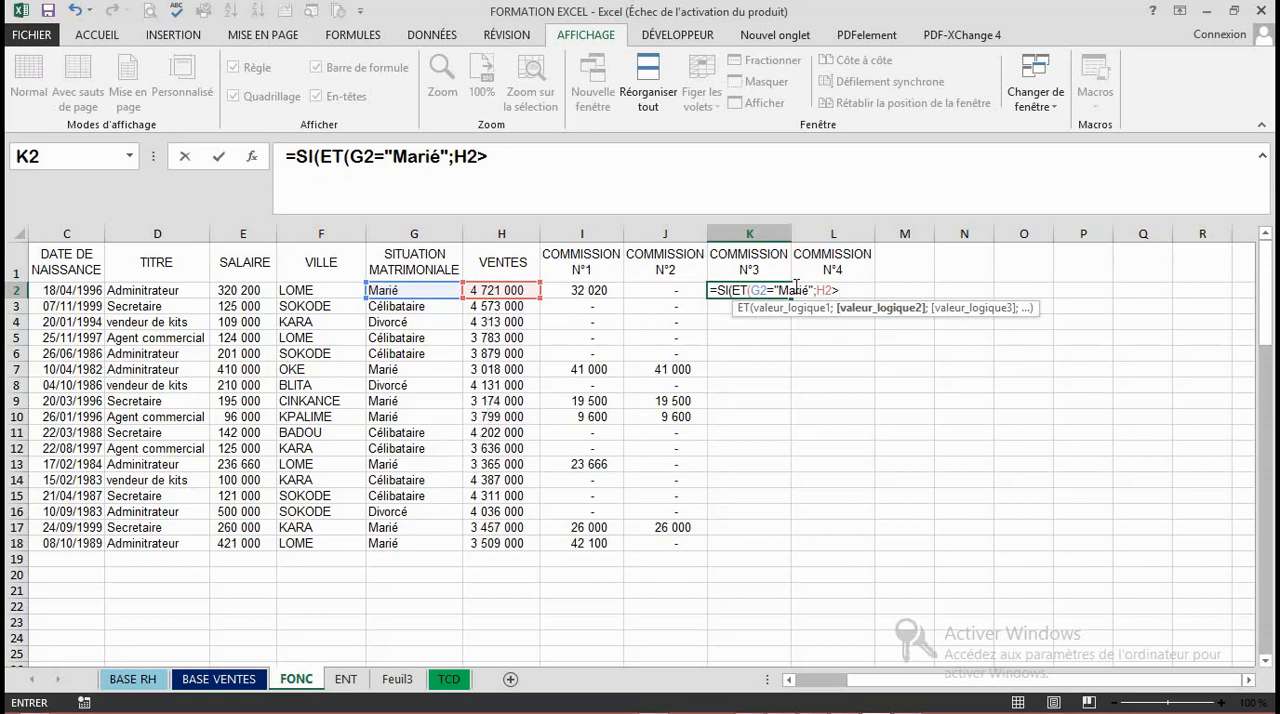
text(3200000)
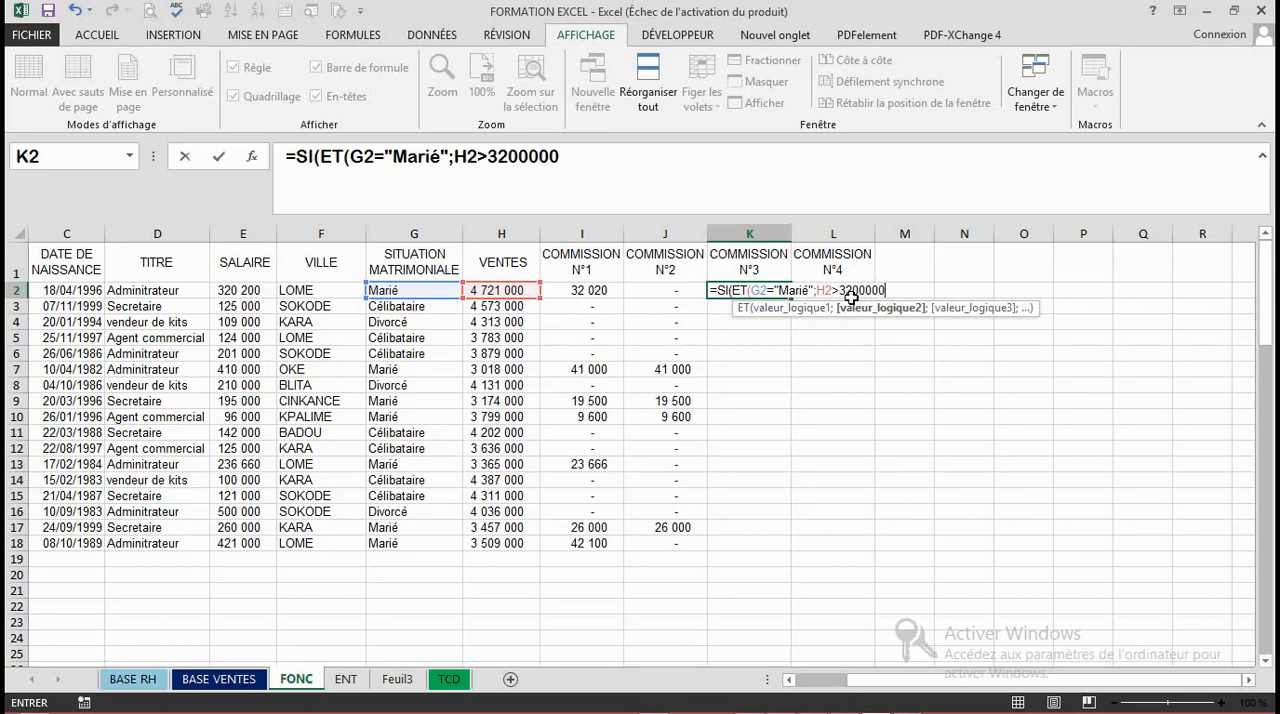
text())
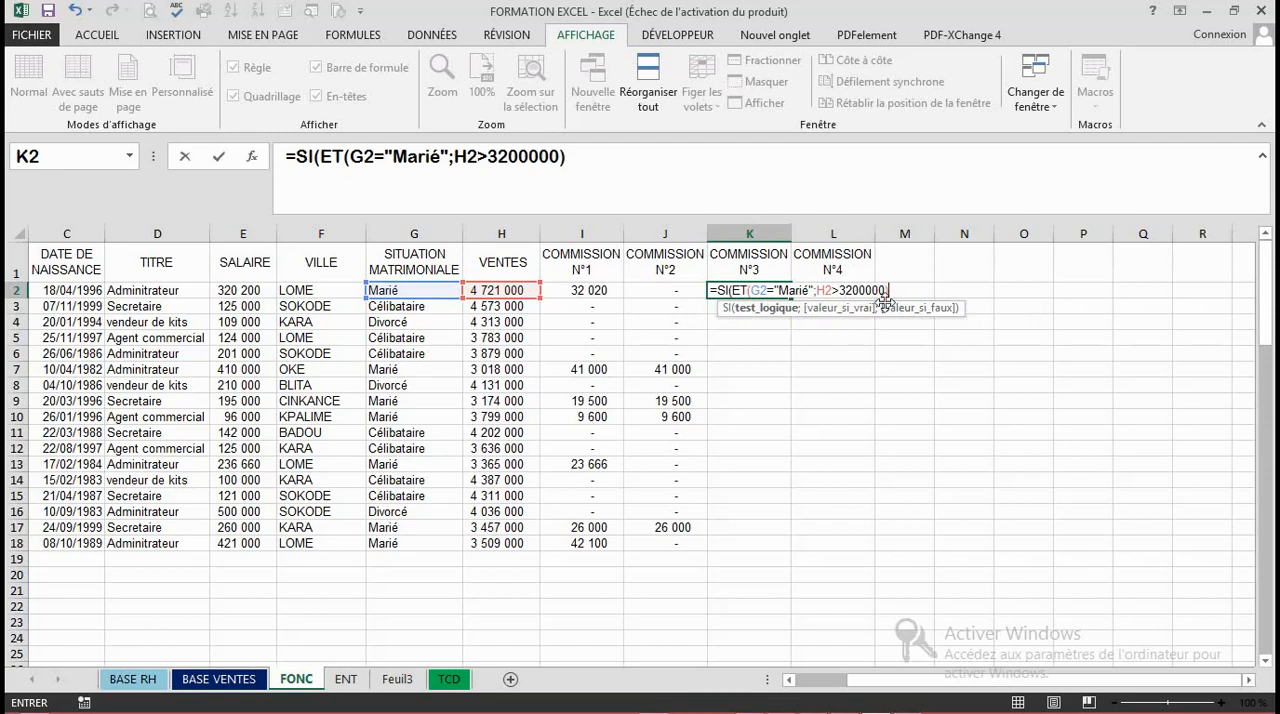
text(;)
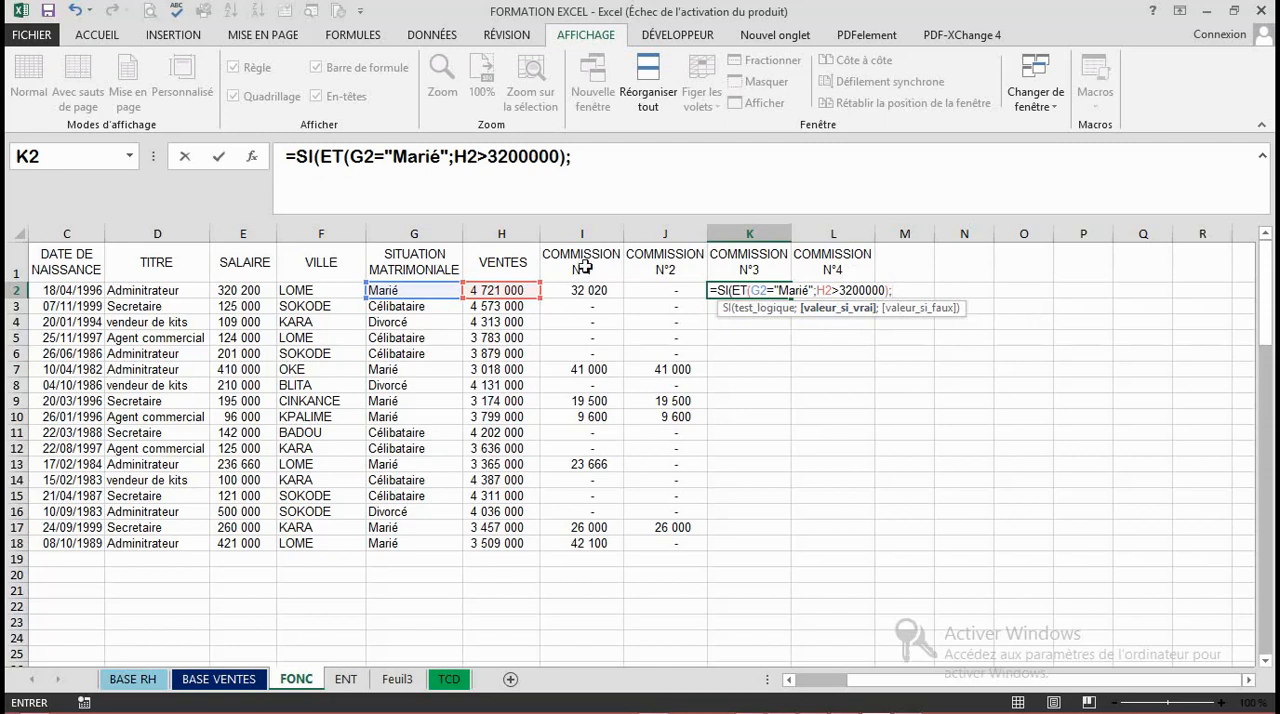
- Set the K2 formula's value if true to E2*5% and its value if false to 0, then validate it
click(249, 290)
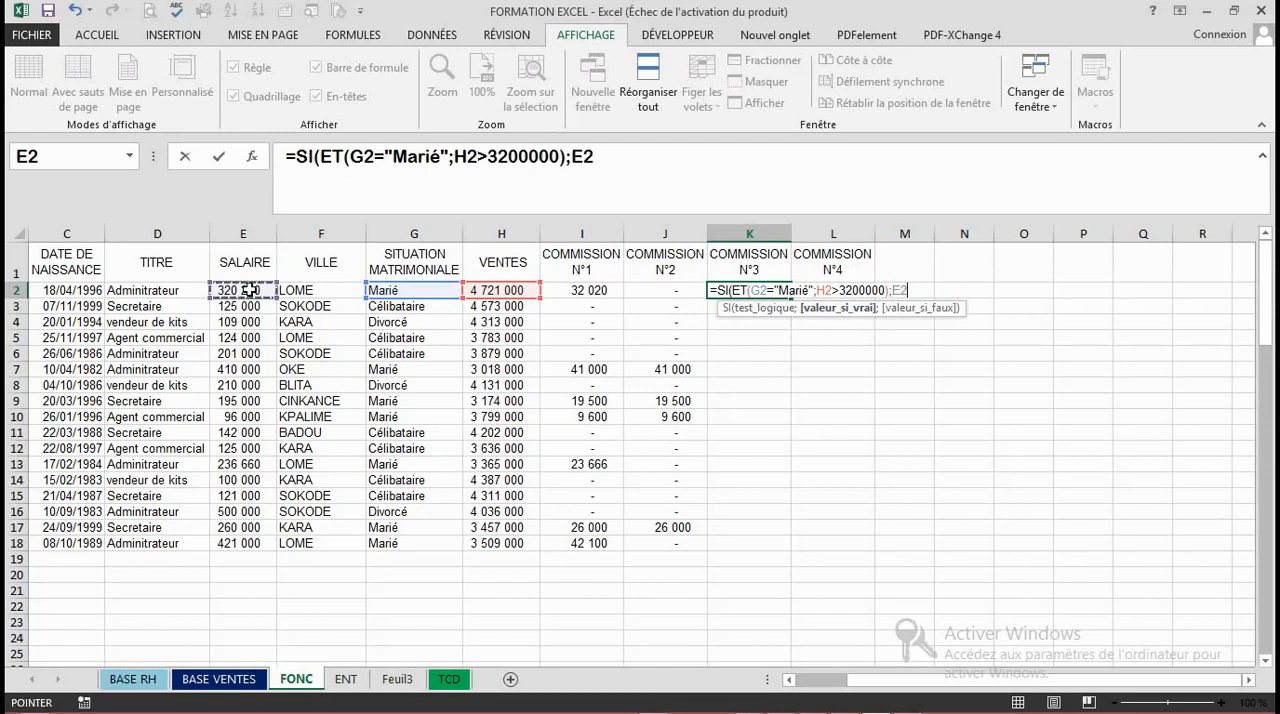
text(*5)
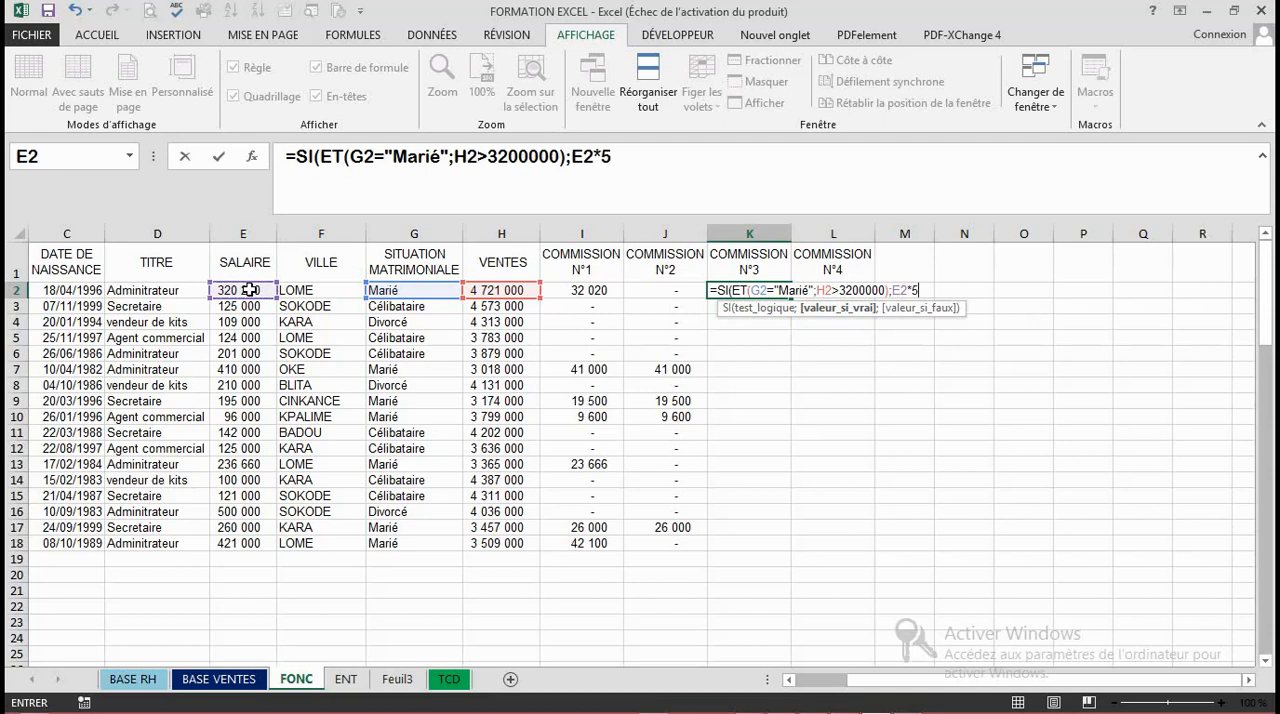
text(%;)
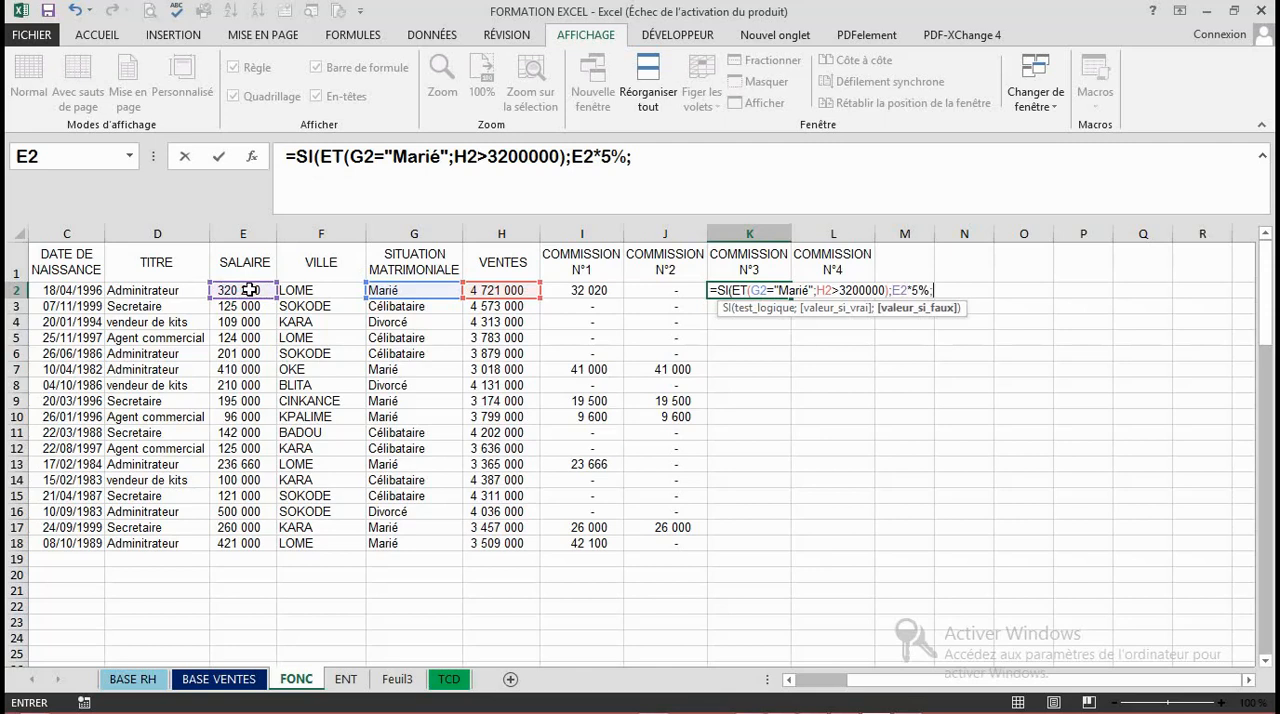
text(0))
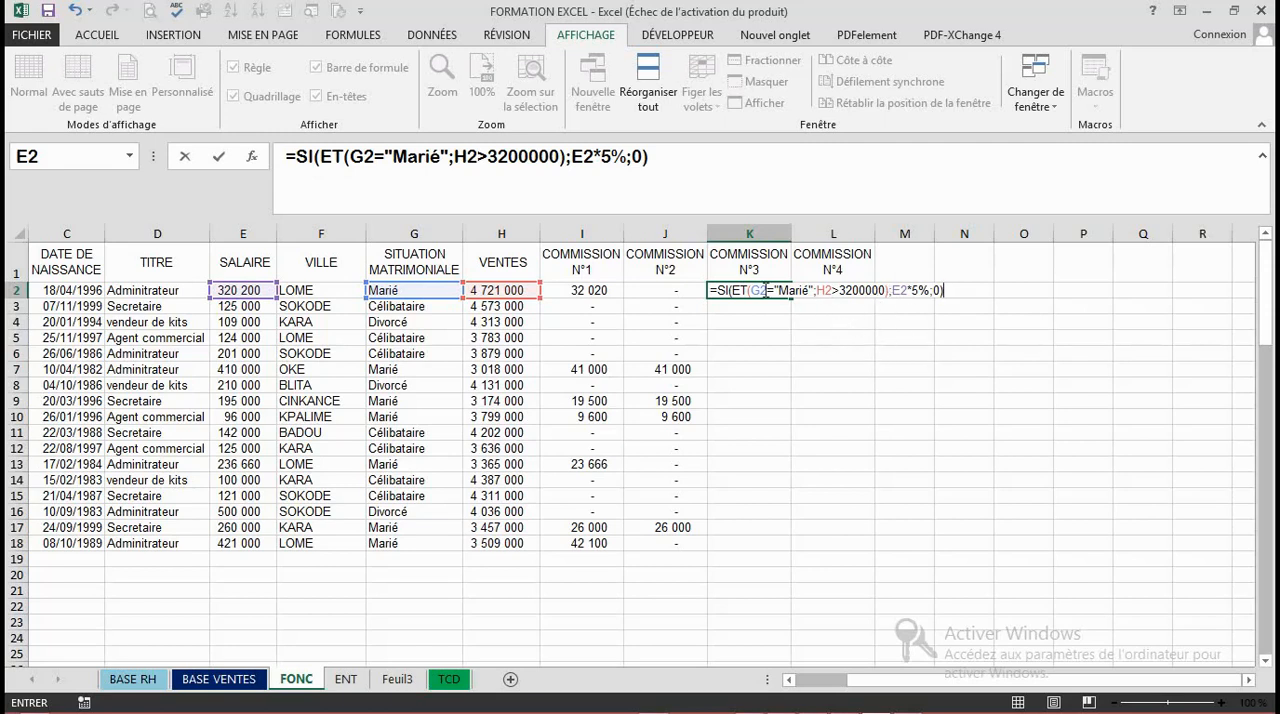
key(Return)
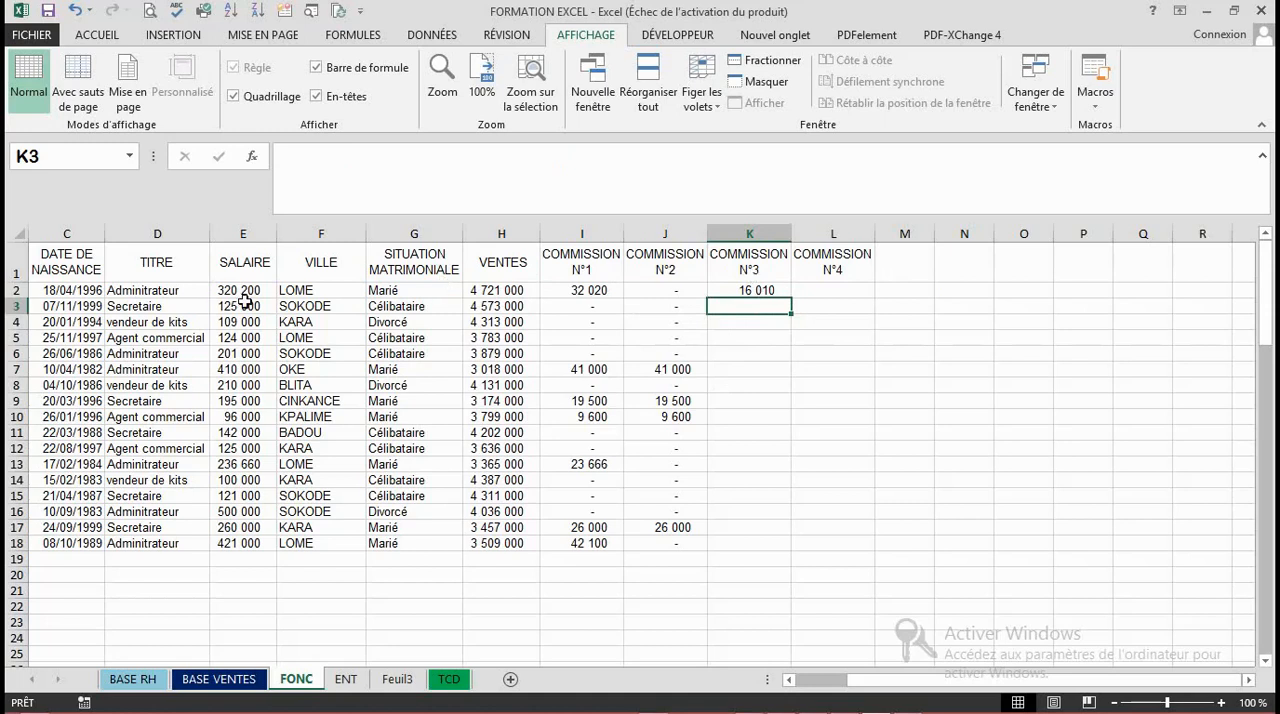
- Copy the K2 formula down COMMISSION N°3 to row 18
click(765, 289)
double_click(791, 299)
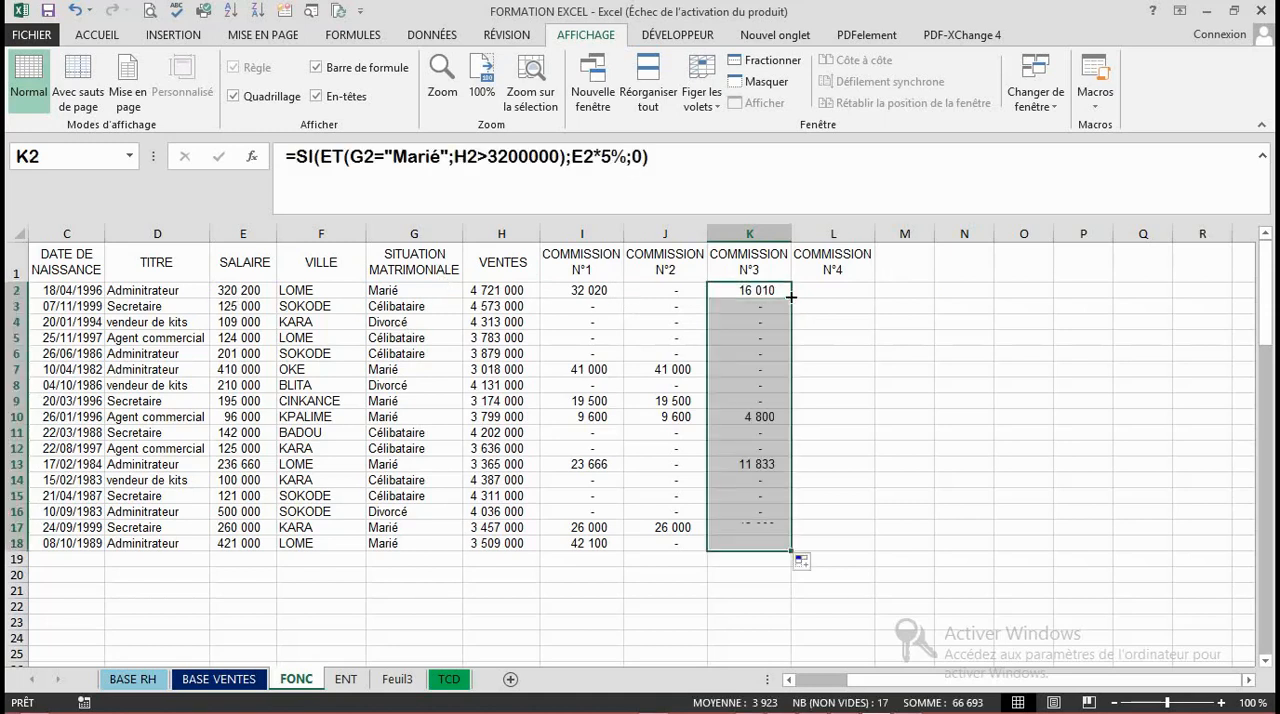
click(752, 304)
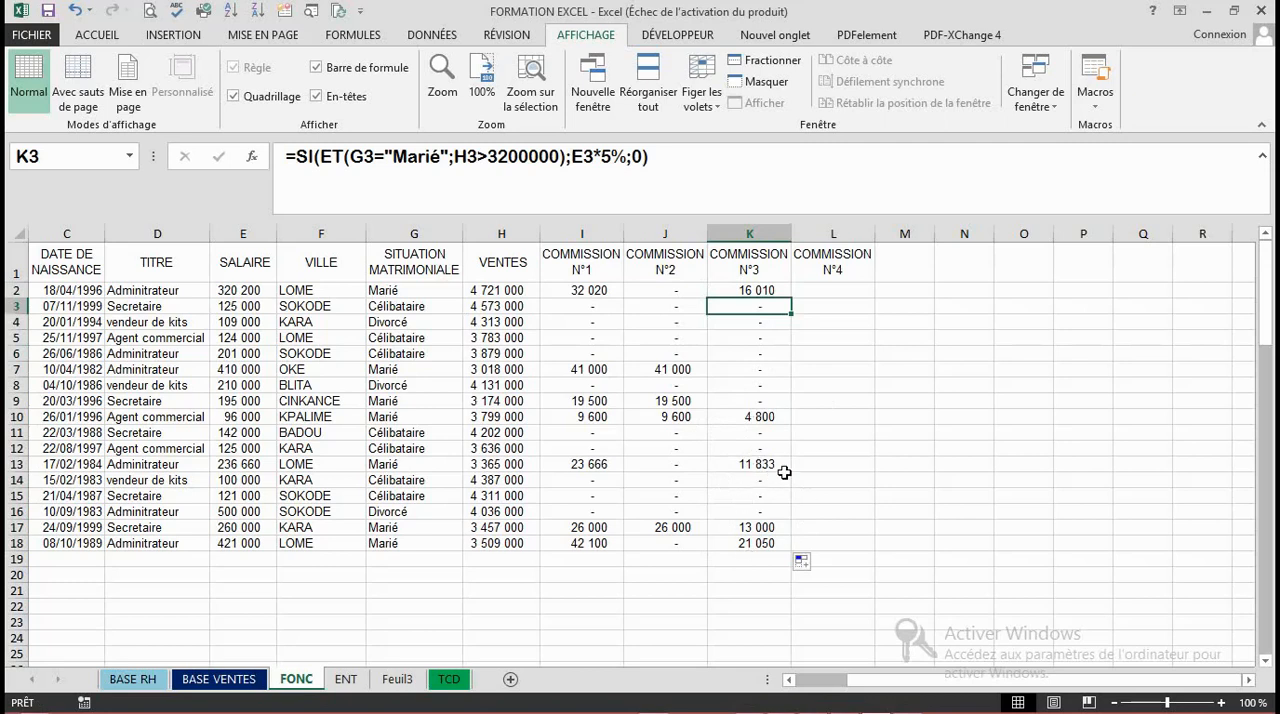
- Examine the copied formulas and results in several rows of the COMMISSION N°3 column
click(739, 403)
click(740, 428)
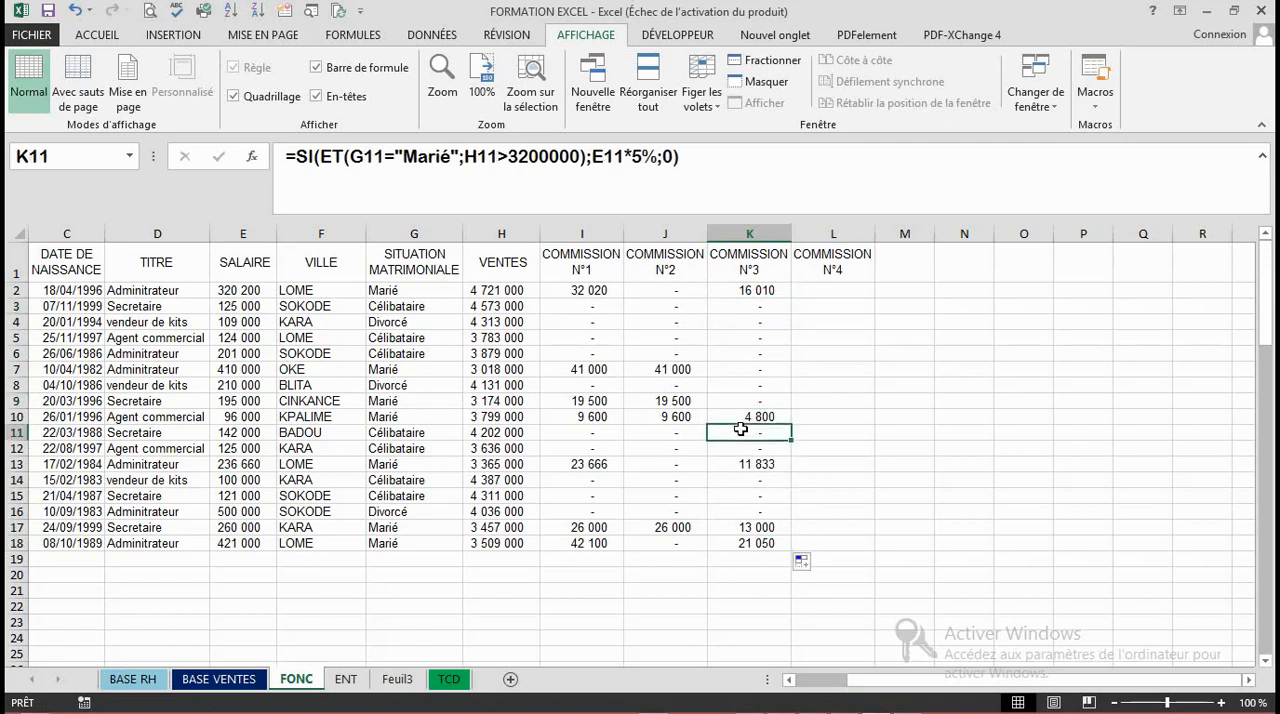
key(Down)
key(Down)
key(Down)
key(Up)
key(Up)
key(Up)
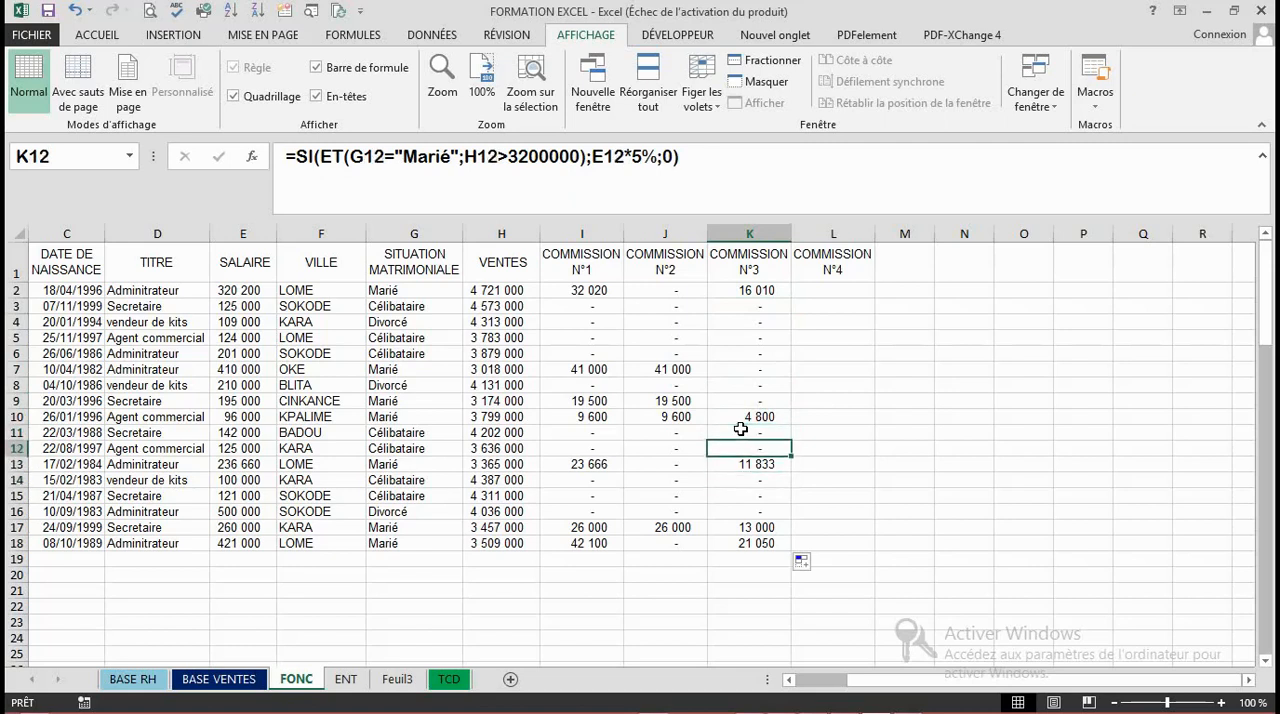
- Review the SI/ET formulas row by row in COMMISSION N°3 and compare them with the nested SI formula in COMMISSION N°2
key(Up)
key(Up)
key(Up)
key(Up)
key(Up)
key(Up)
key(Up)
key(Up)
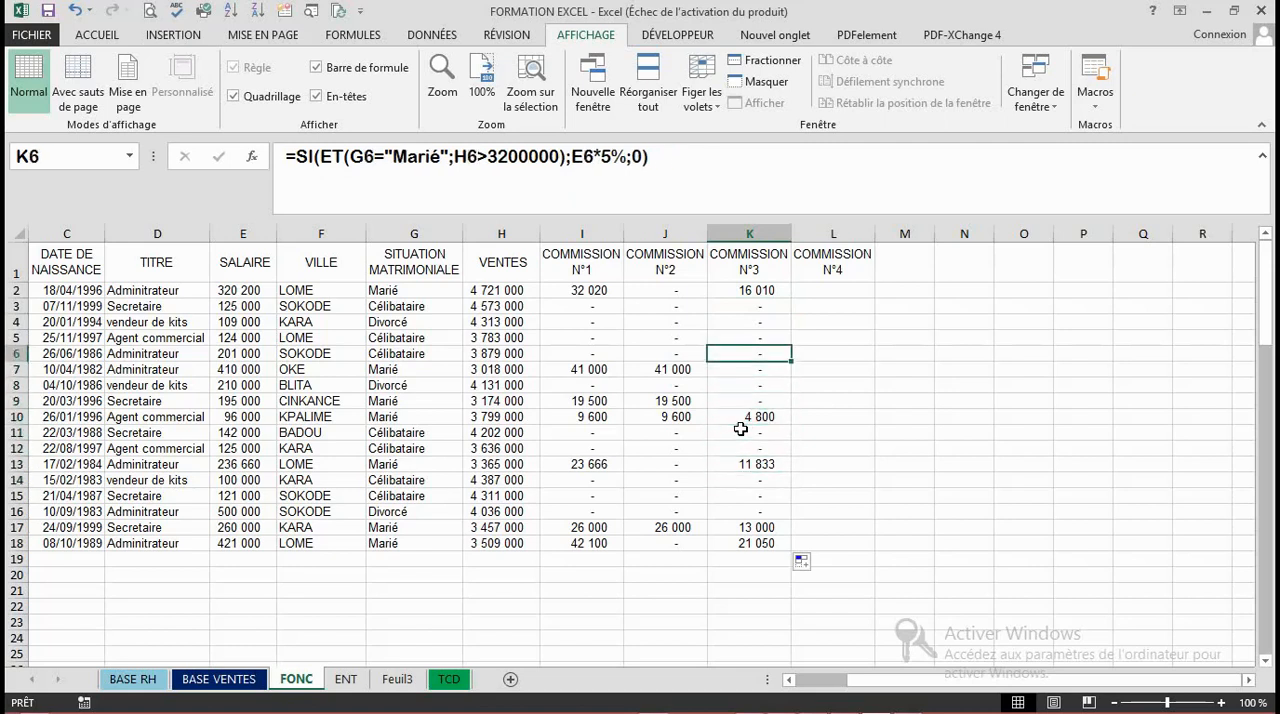
key(Up)
key(Down)
key(Down)
key(Down)
key(Down)
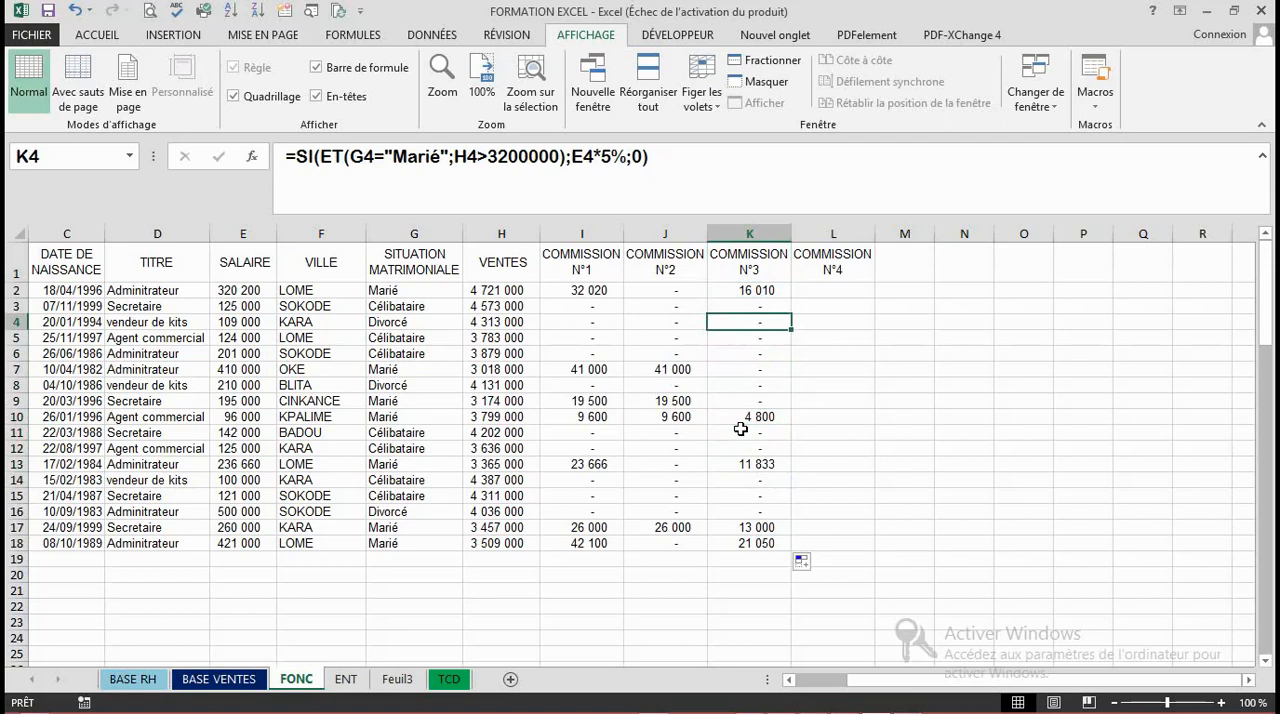
key(Down)
key(Down)
key(Down)
key(Down)
key(Down)
key(Down)
key(Down)
key(Down)
key(Down)
key(Down)
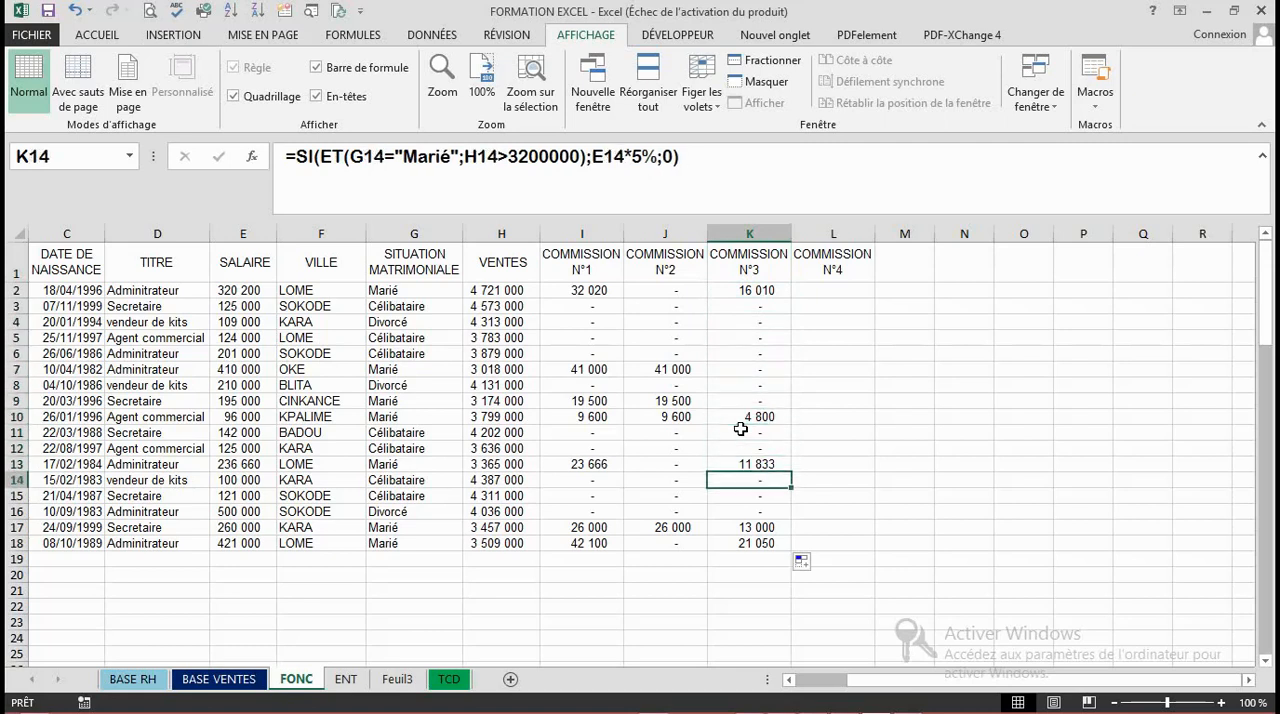
key(Down)
key(Down)
key(Up)
key(Up)
key(Up)
key(Up)
key(Up)
key(Up)
key(Up)
key(Up)
key(Up)
key(Up)
key(Up)
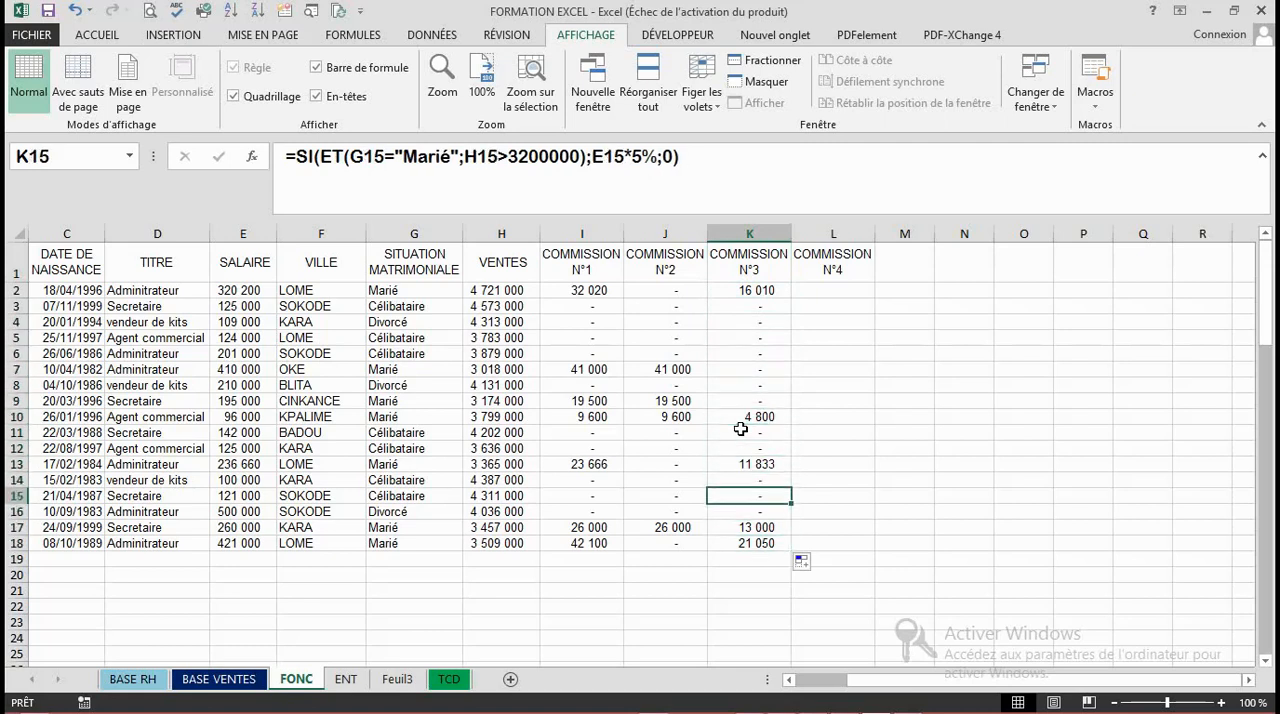
key(Up)
key(Up)
key(Up)
key(Up)
key(Up)
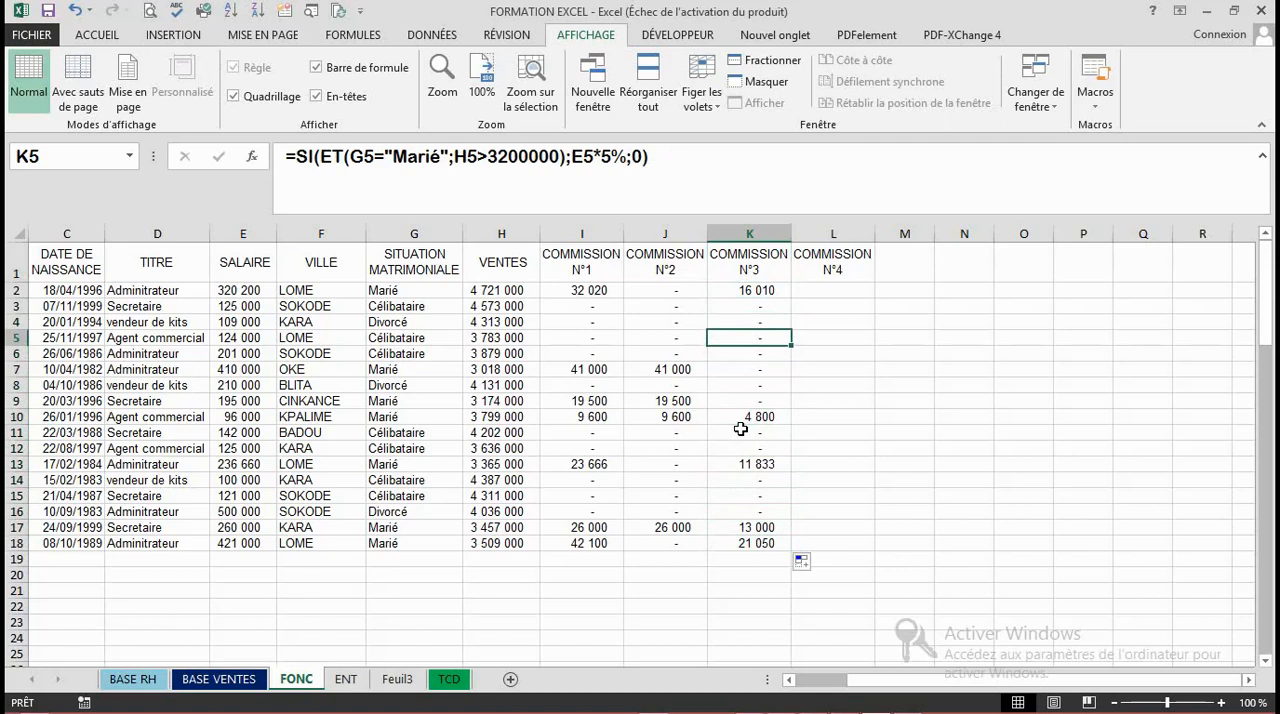
key(Right)
key(Down)
key(Down)
key(Down)
key(Down)
key(Down)
key(Down)
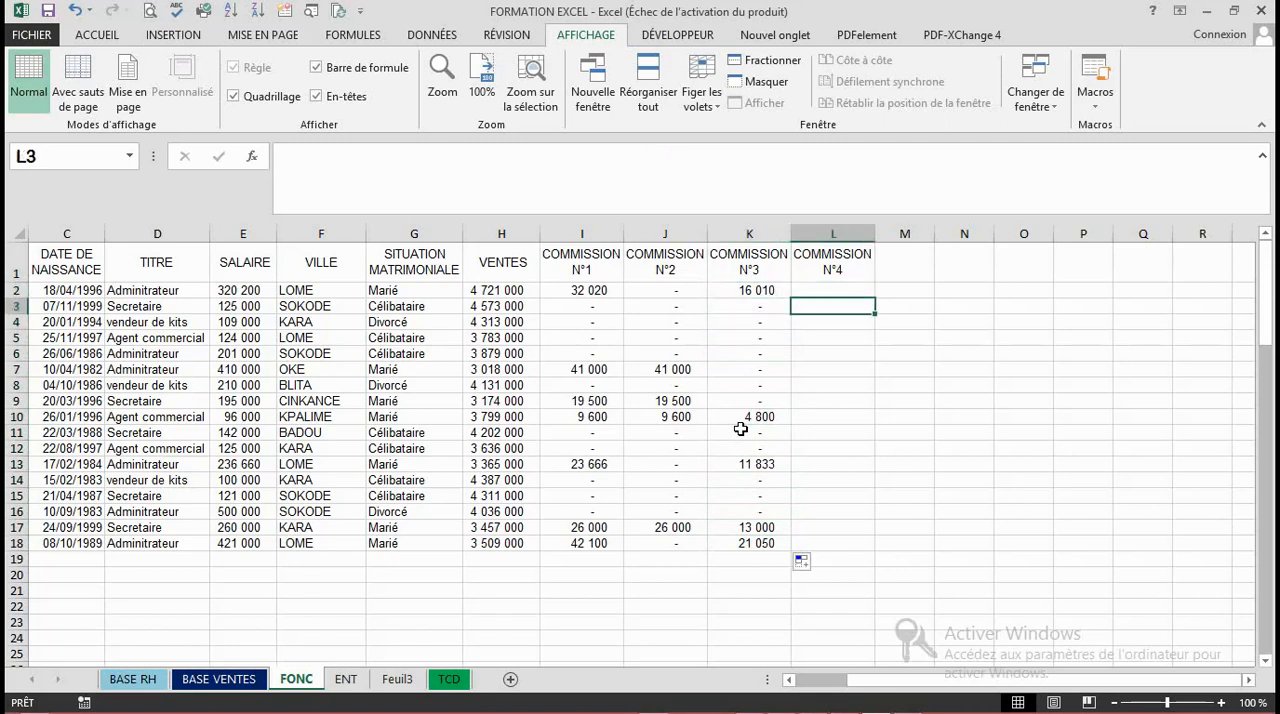
click(660, 449)
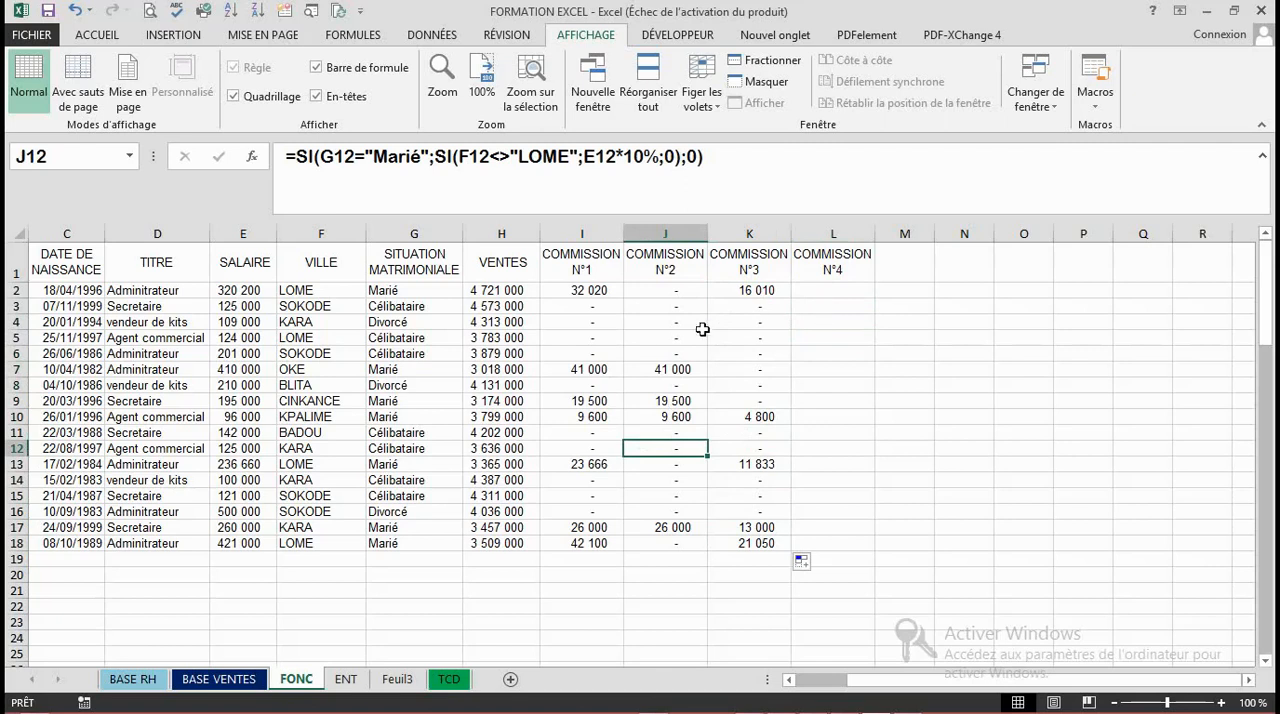
click(771, 322)
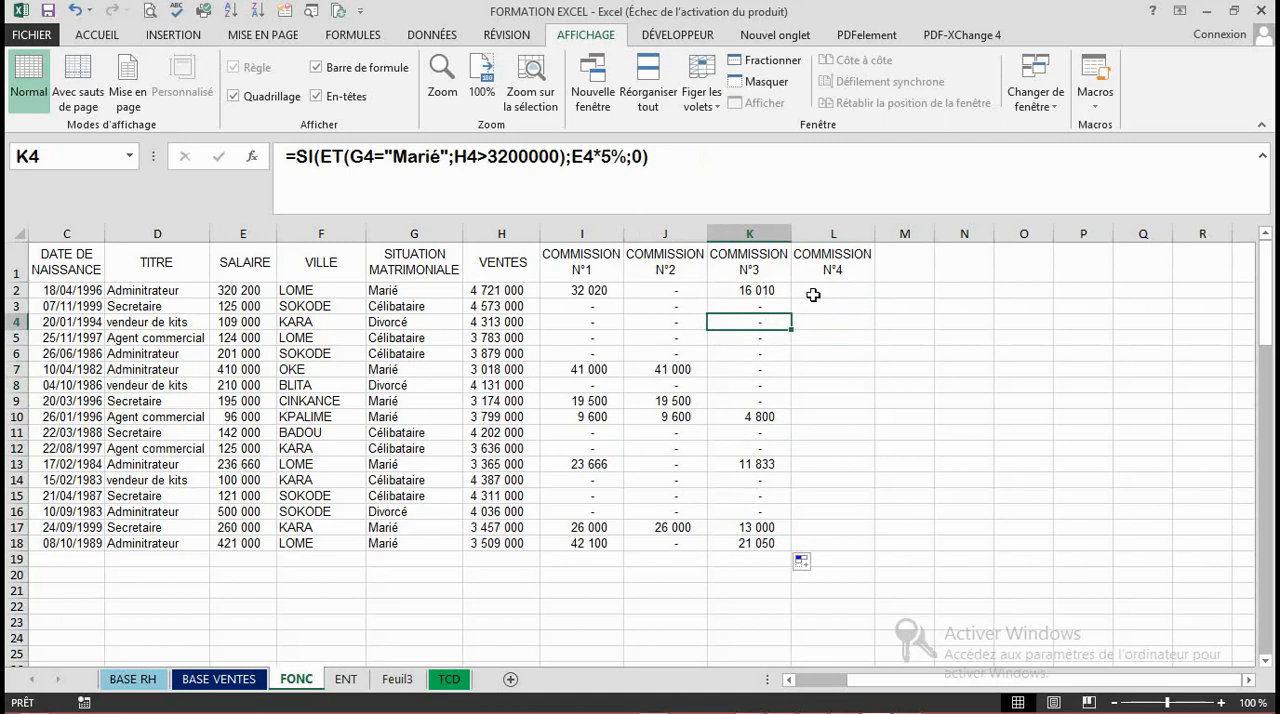
- Start an SI formula in L2 under COMMISSION N°4 with the OU function nested as its logical test
click(813, 295)
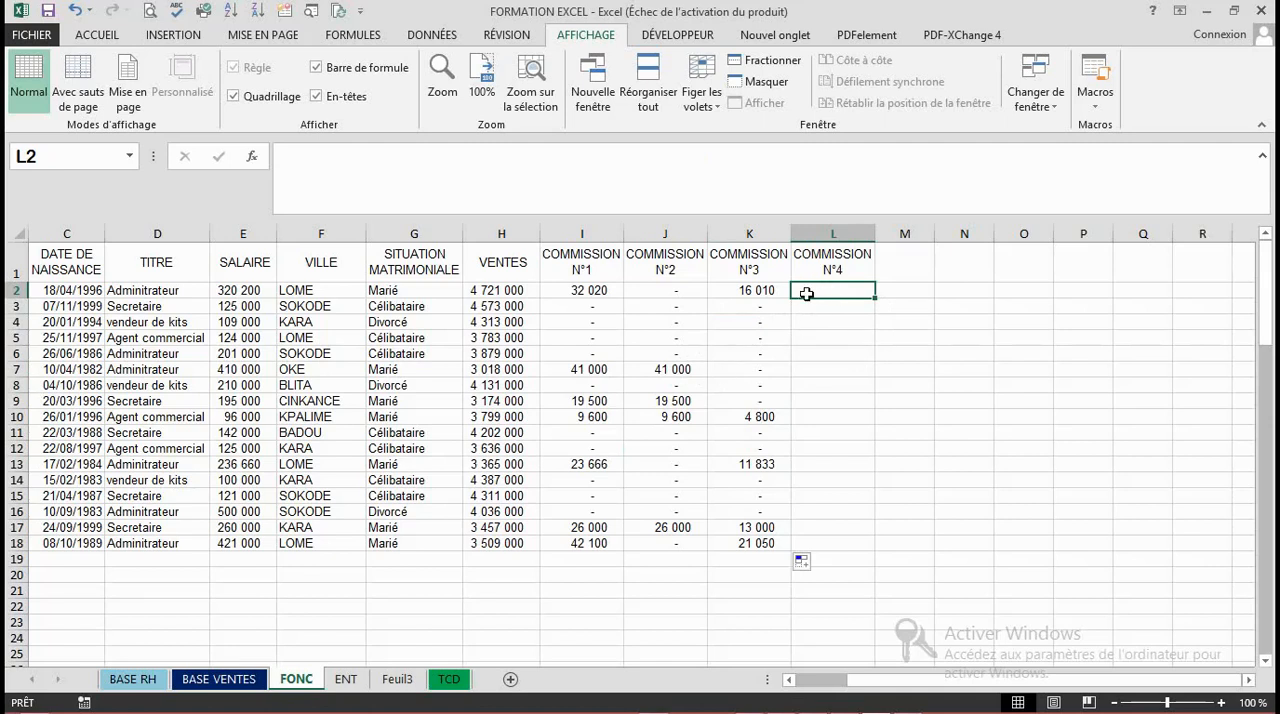
text(=)
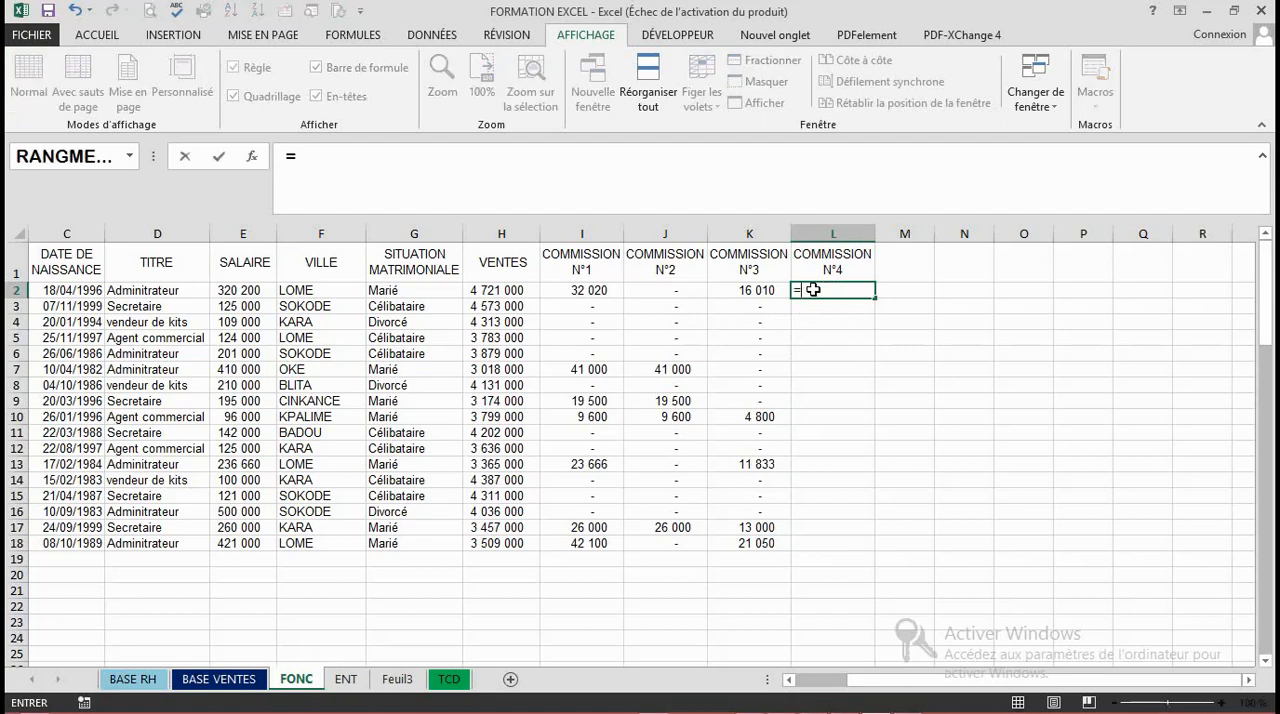
text(SI)
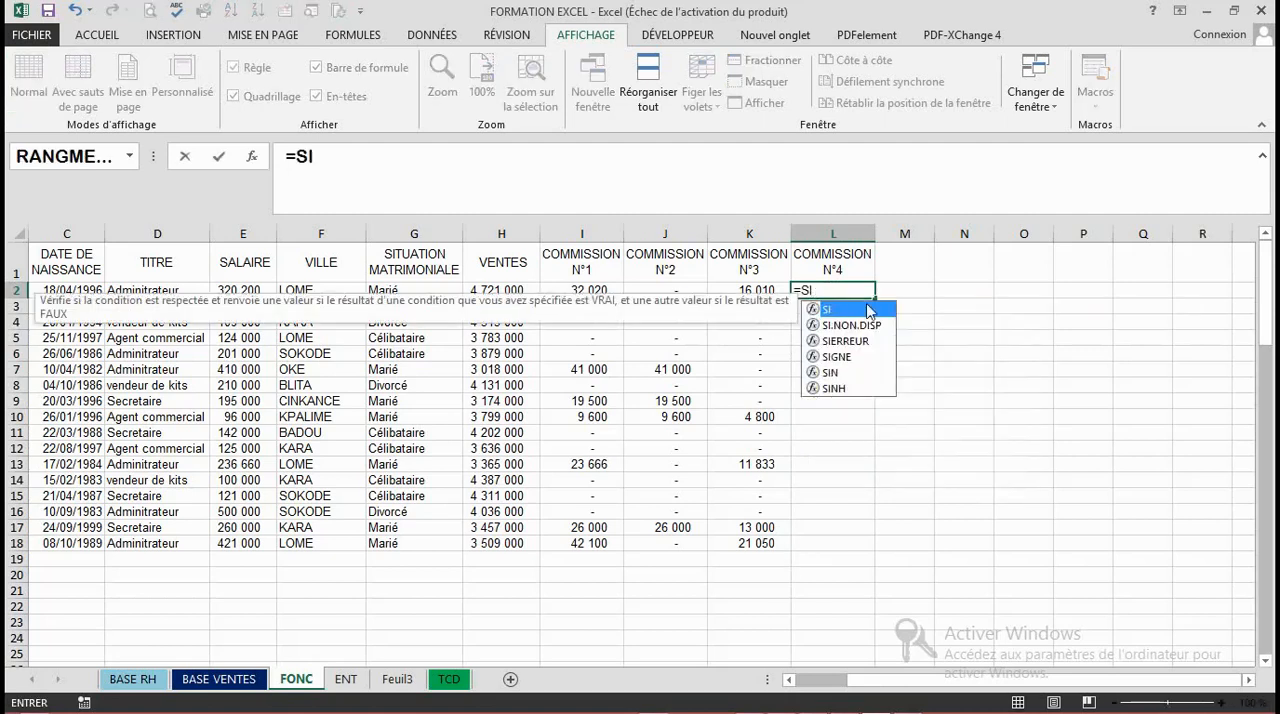
double_click(853, 311)
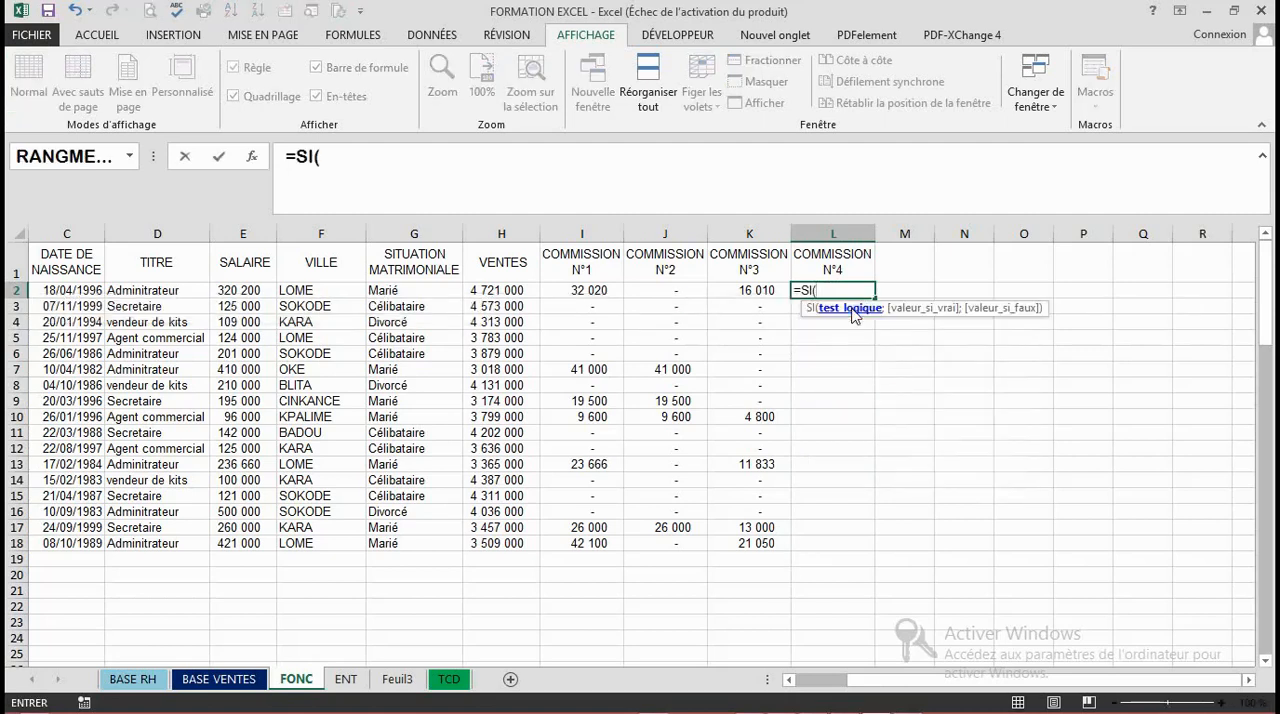
text(OU)
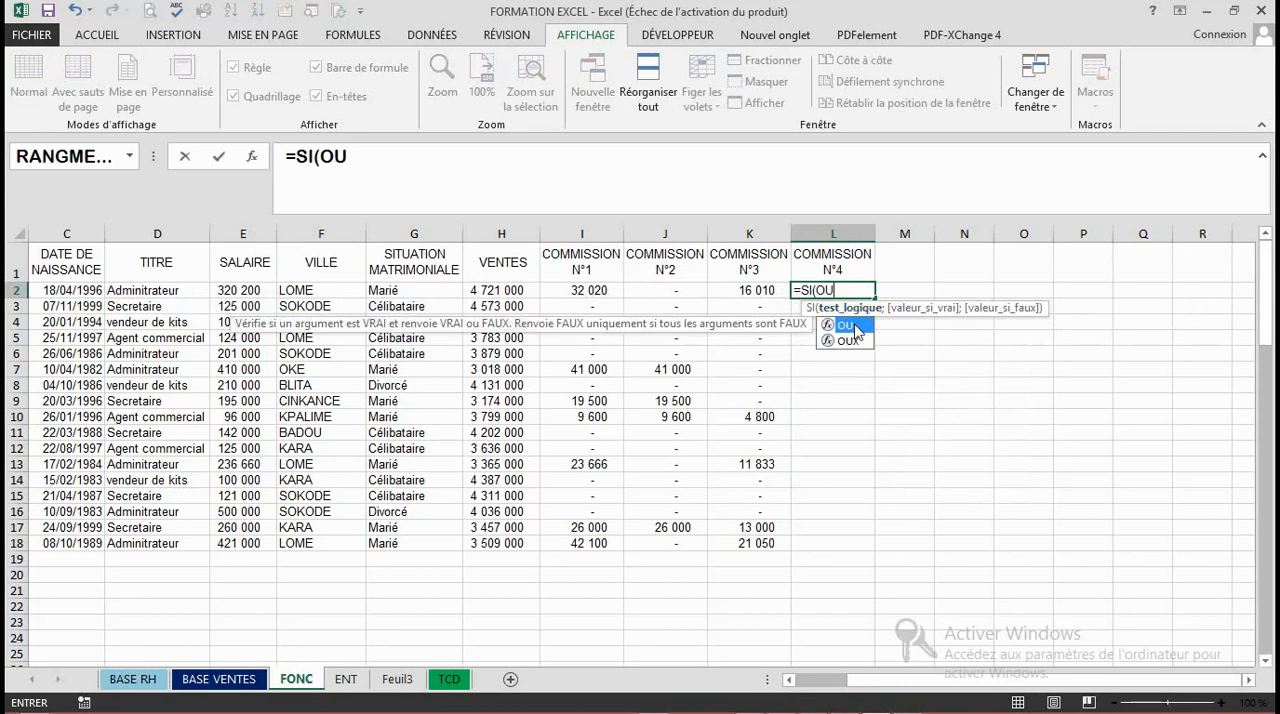
double_click(855, 326)
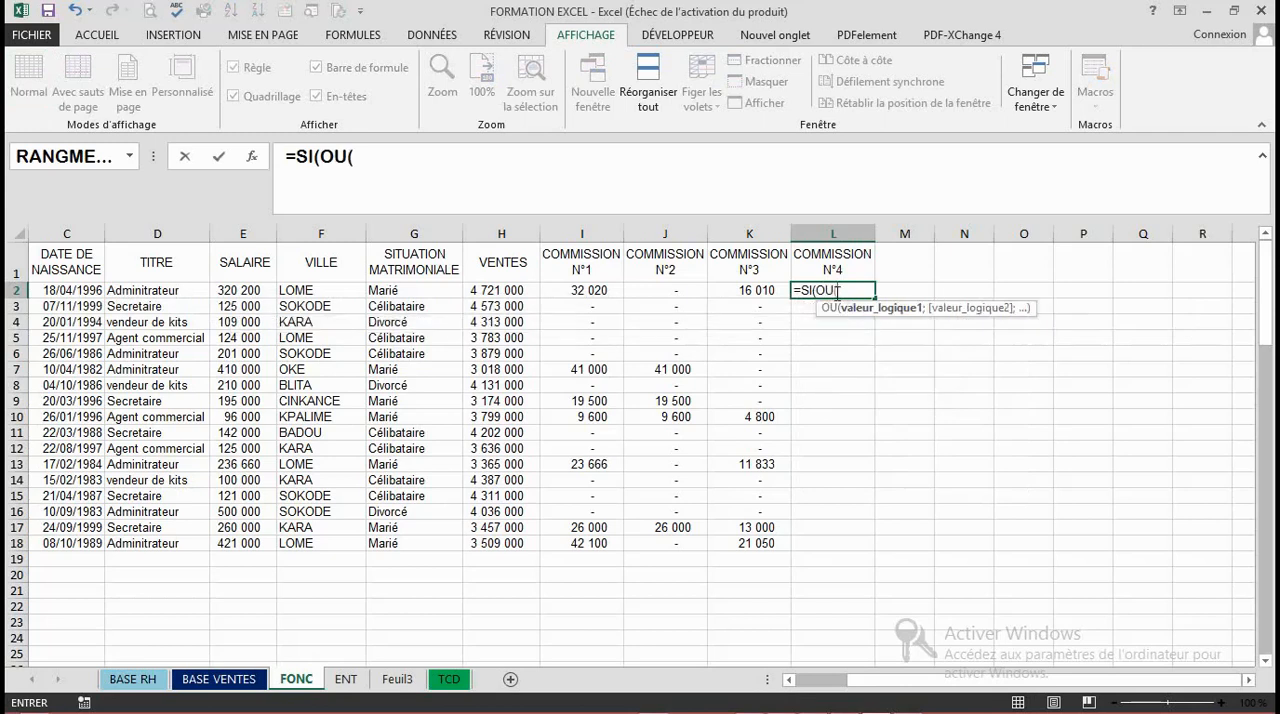
click(835, 290)
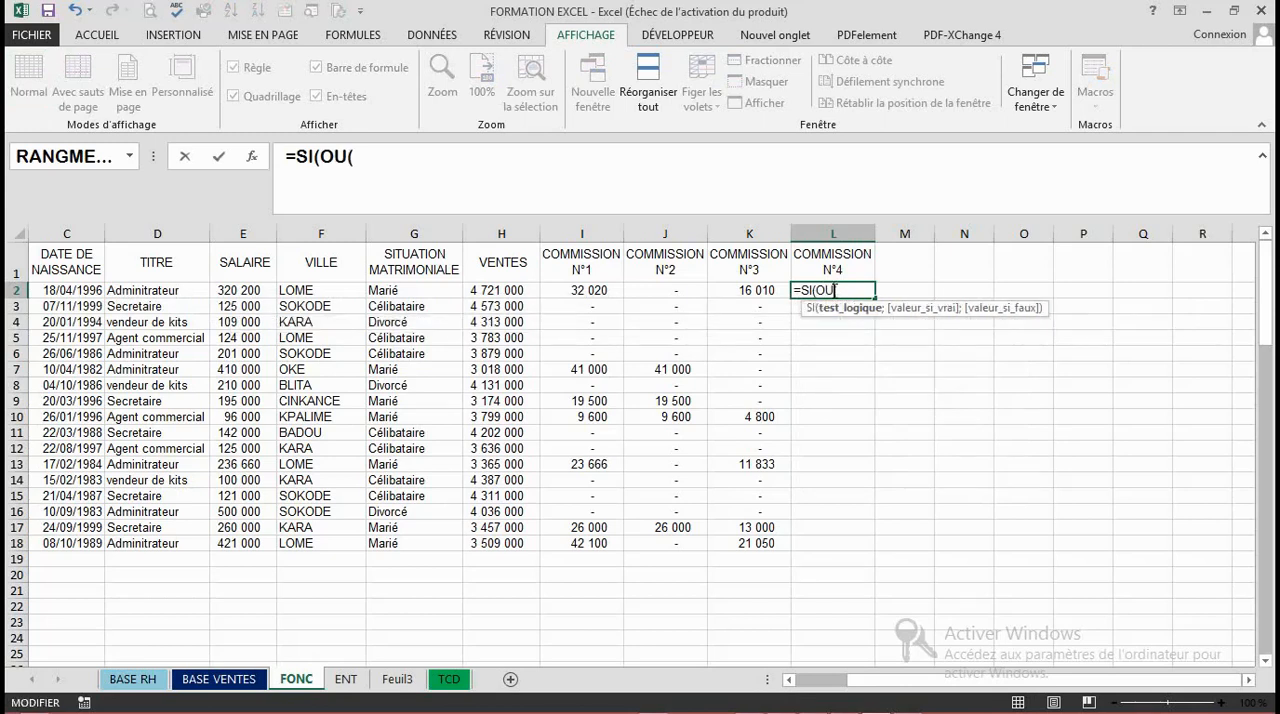
click(843, 292)
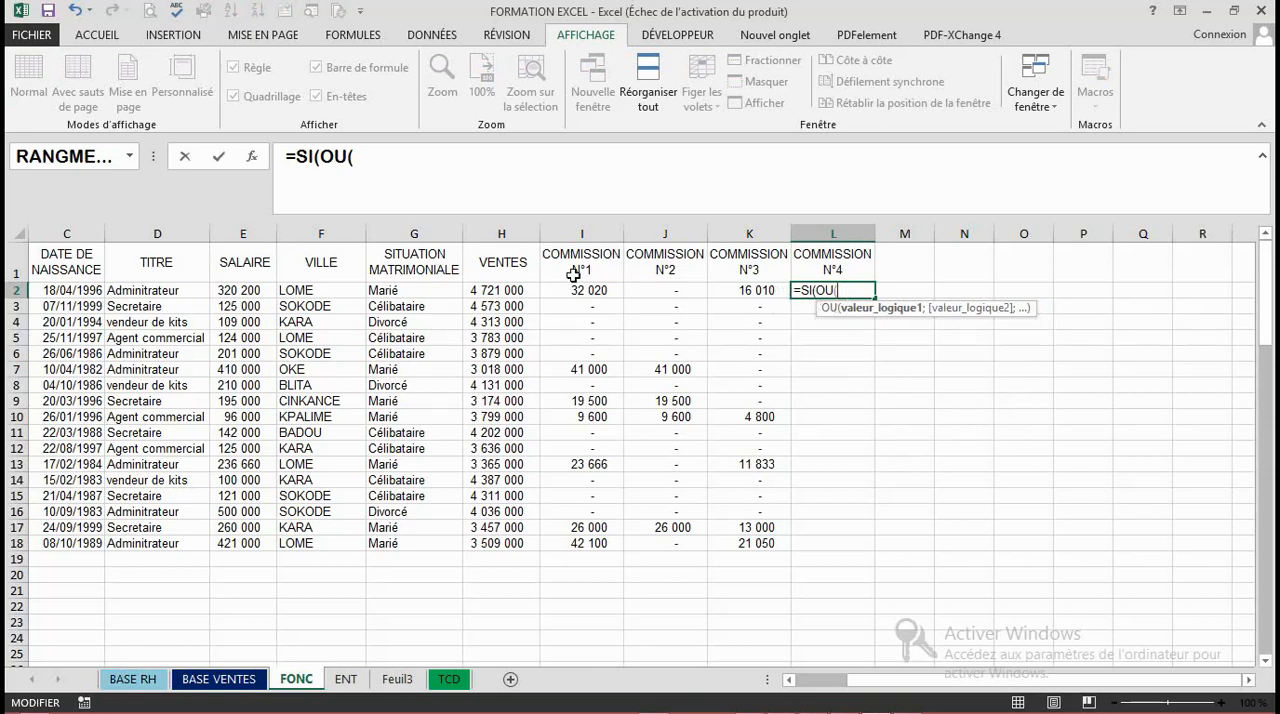
- Enter G2="Marié" as the first condition of the OU function in L2
click(400, 291)
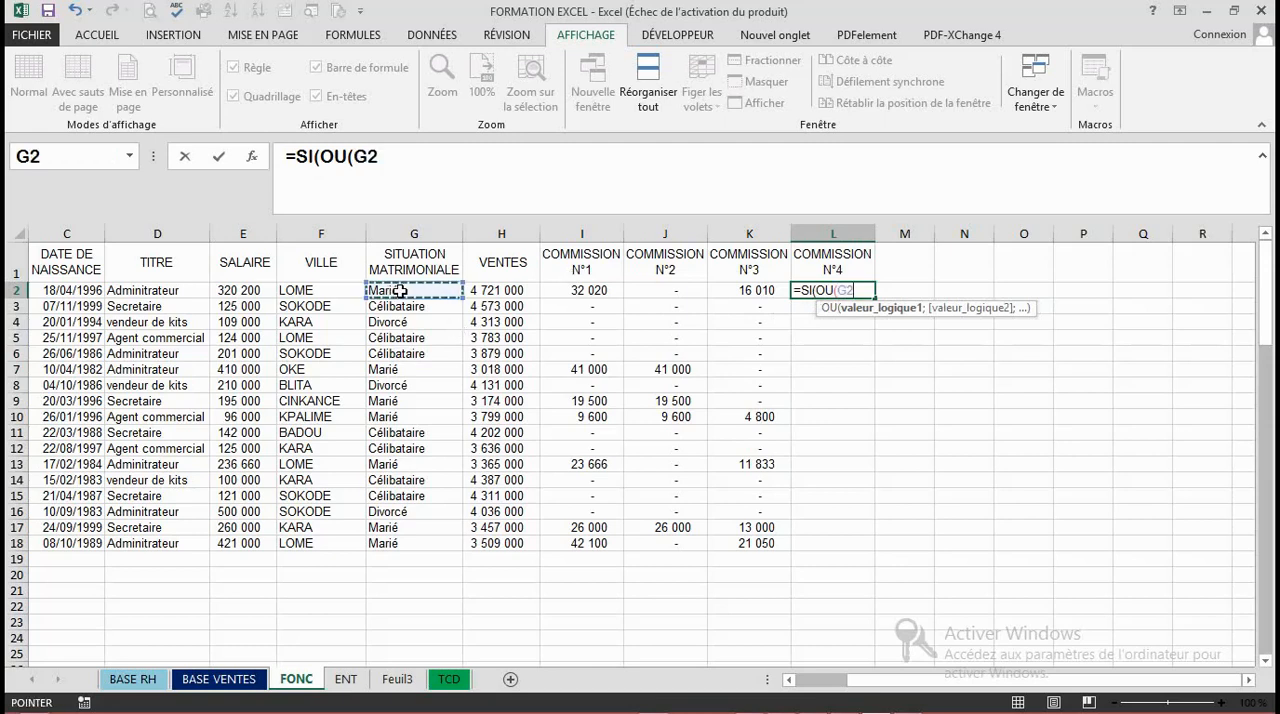
text(="M)
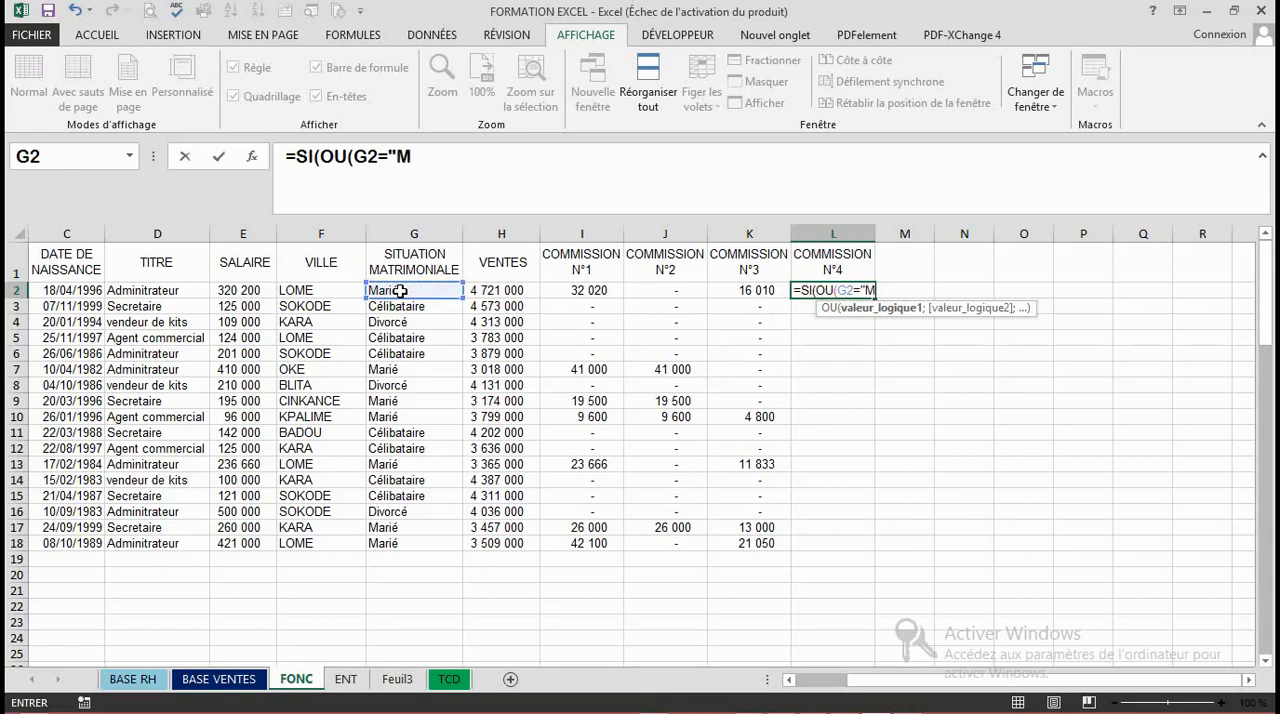
text(arié";)
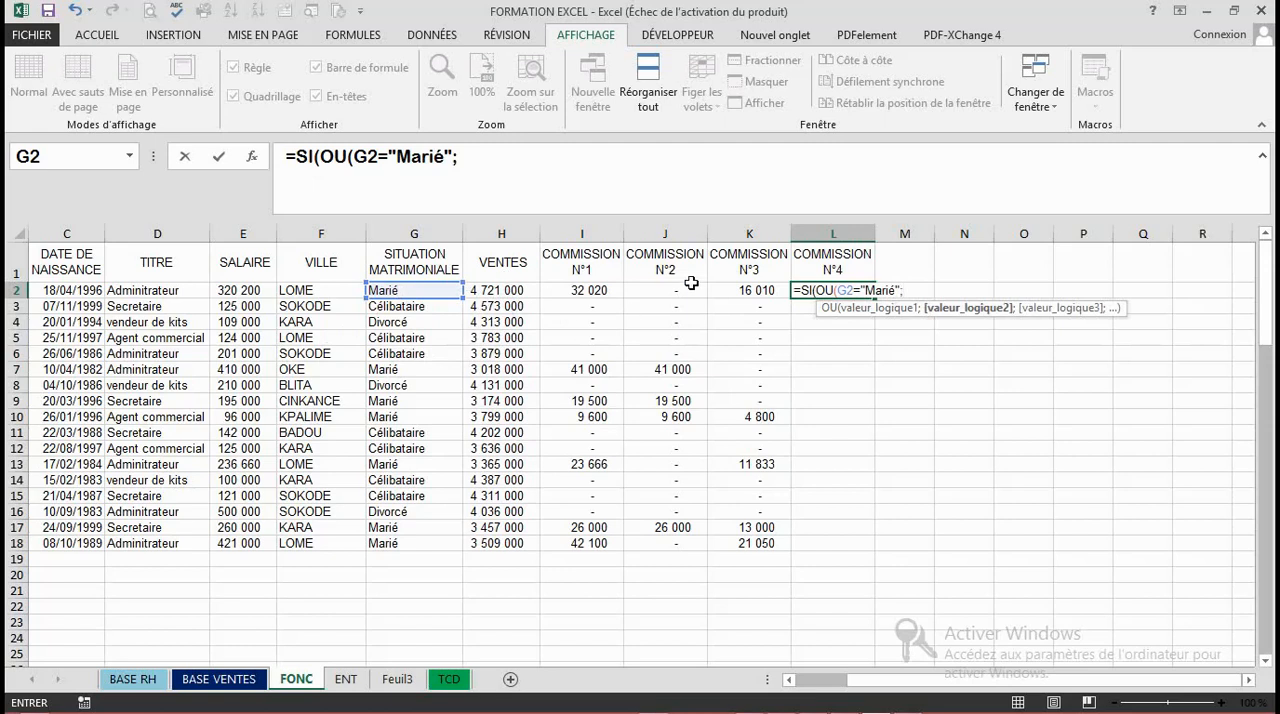
- Add H2>3200000 on VENTES as the second condition of the OU function
click(508, 289)
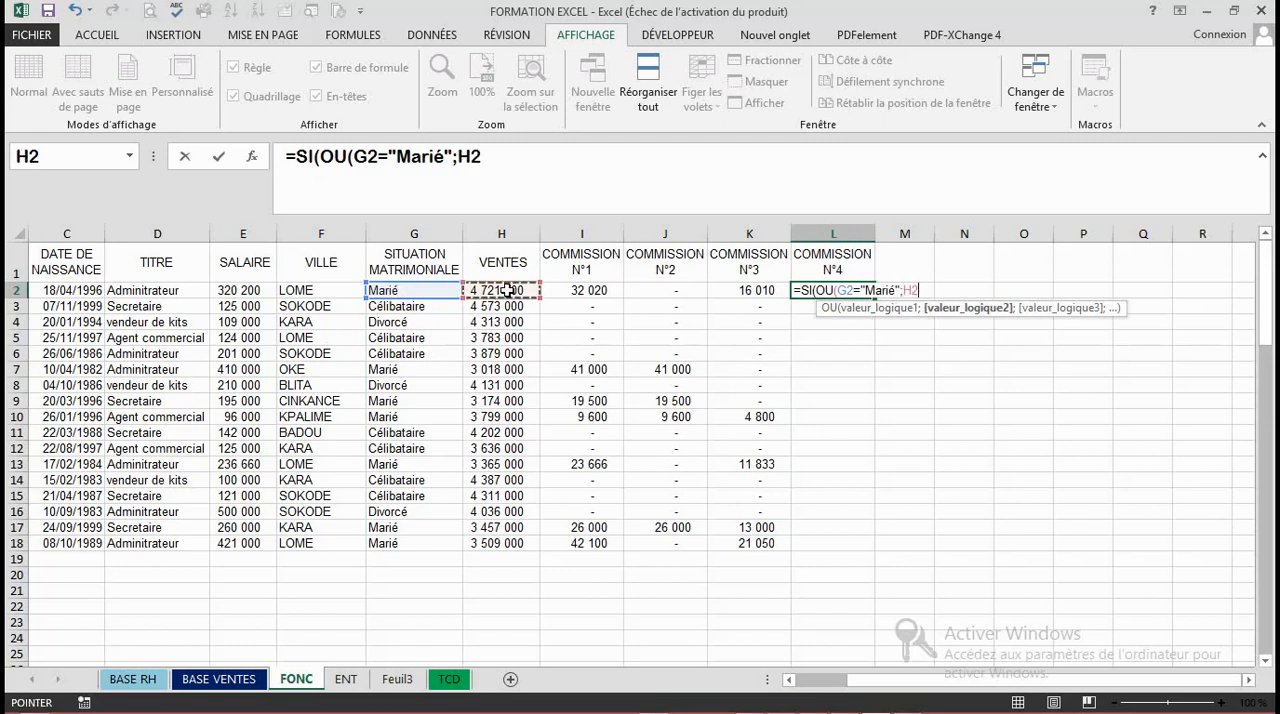
text(>300)
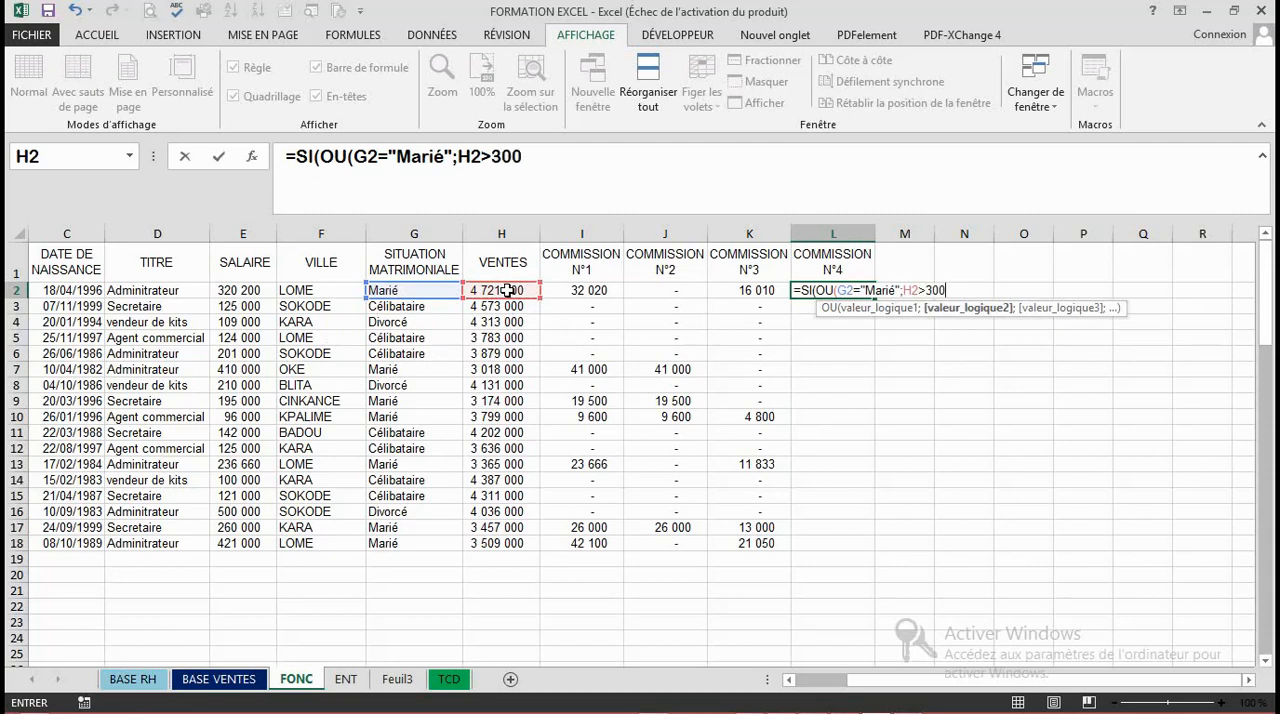
key(BackSpace)
key(BackSpace)
text(200000)
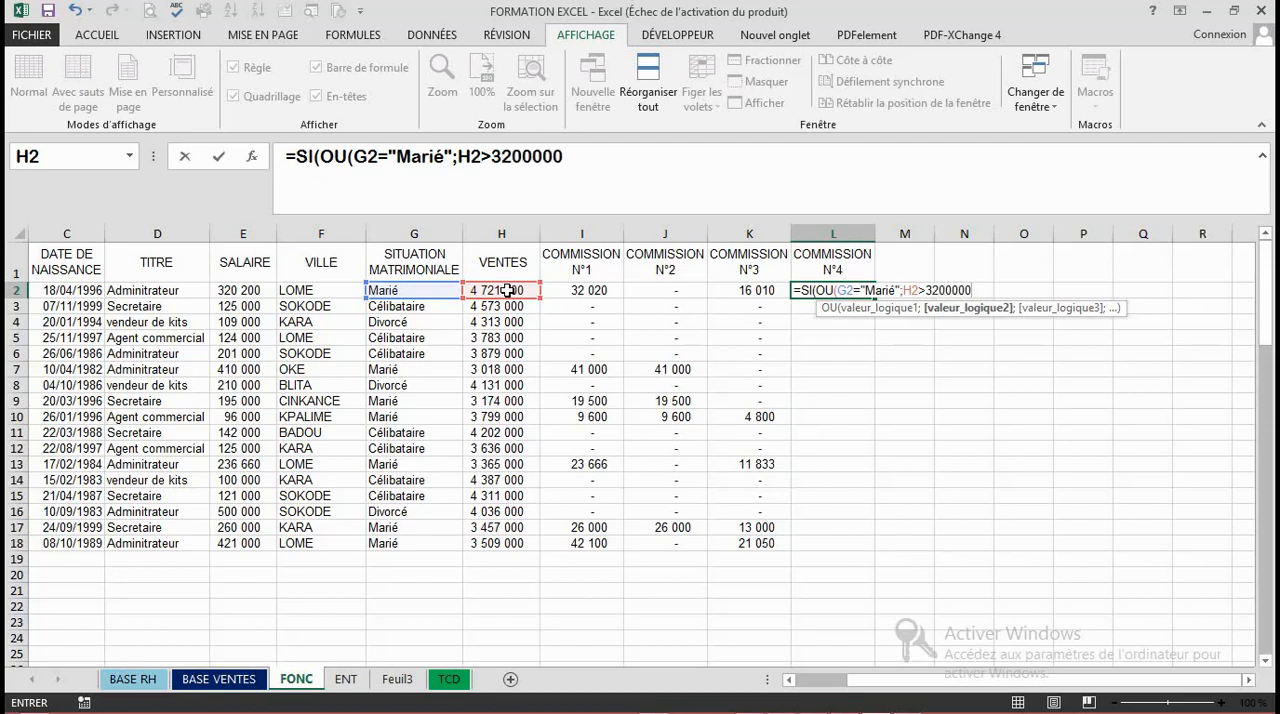
text(;)
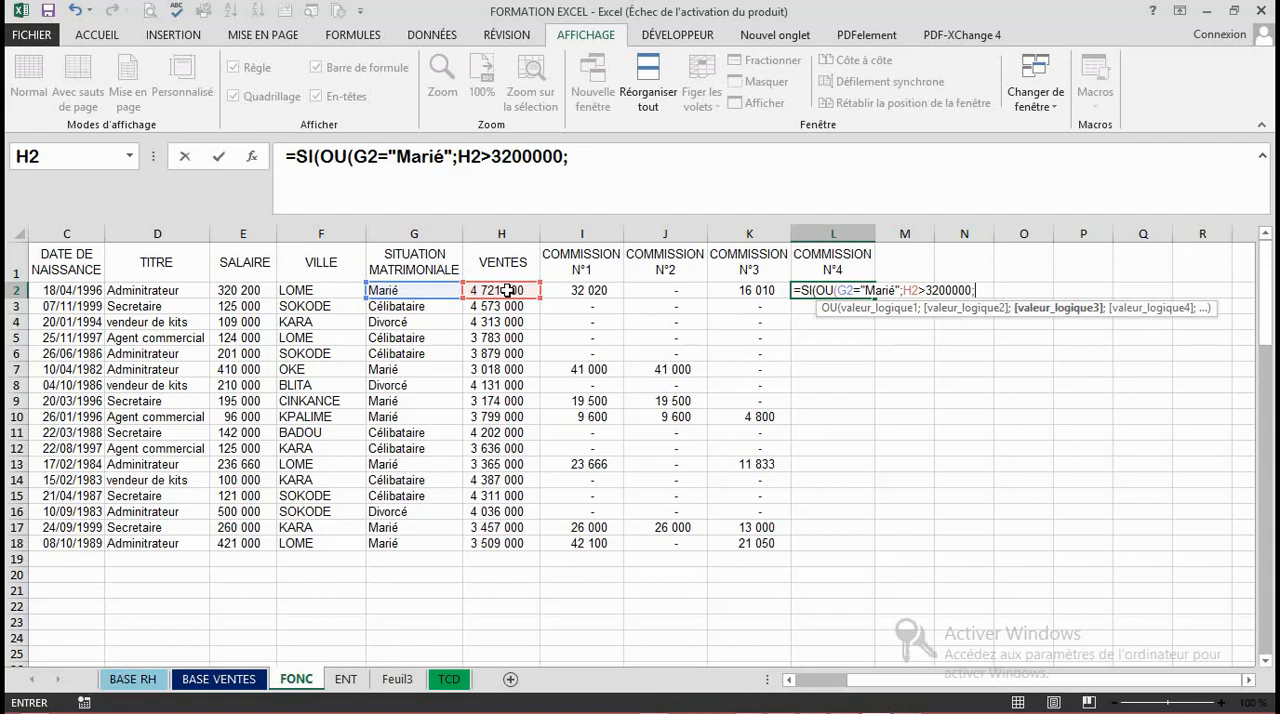
- Add E2*2% and 0 as the L2 formula's true and false values, ending it with a closing parenthesis
click(244, 289)
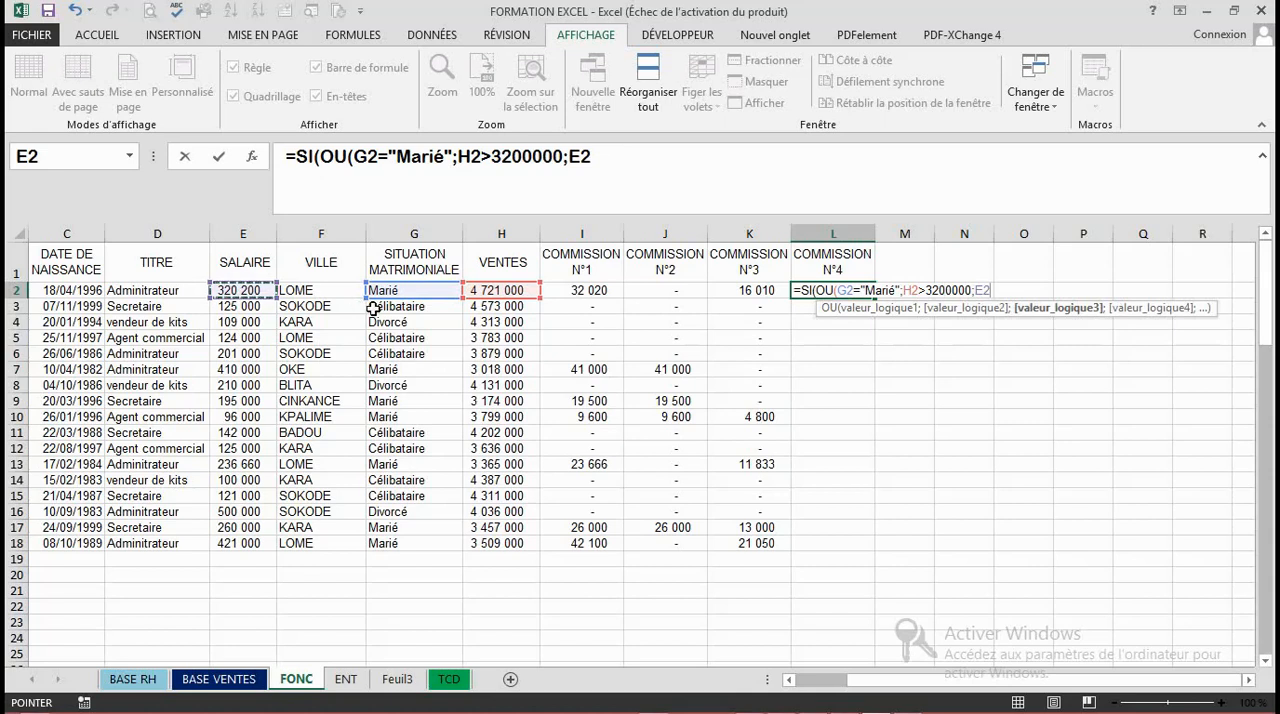
text(*)
text(2)
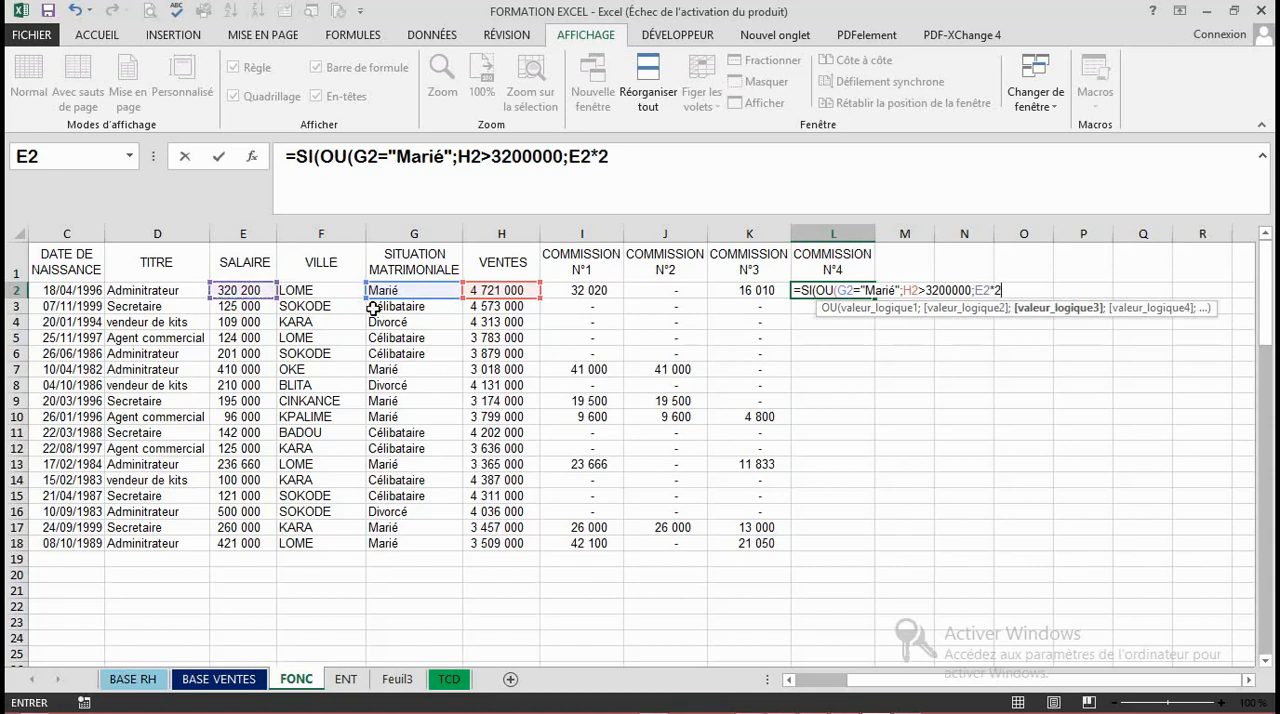
text(%))
key(BackSpace)
text(;)
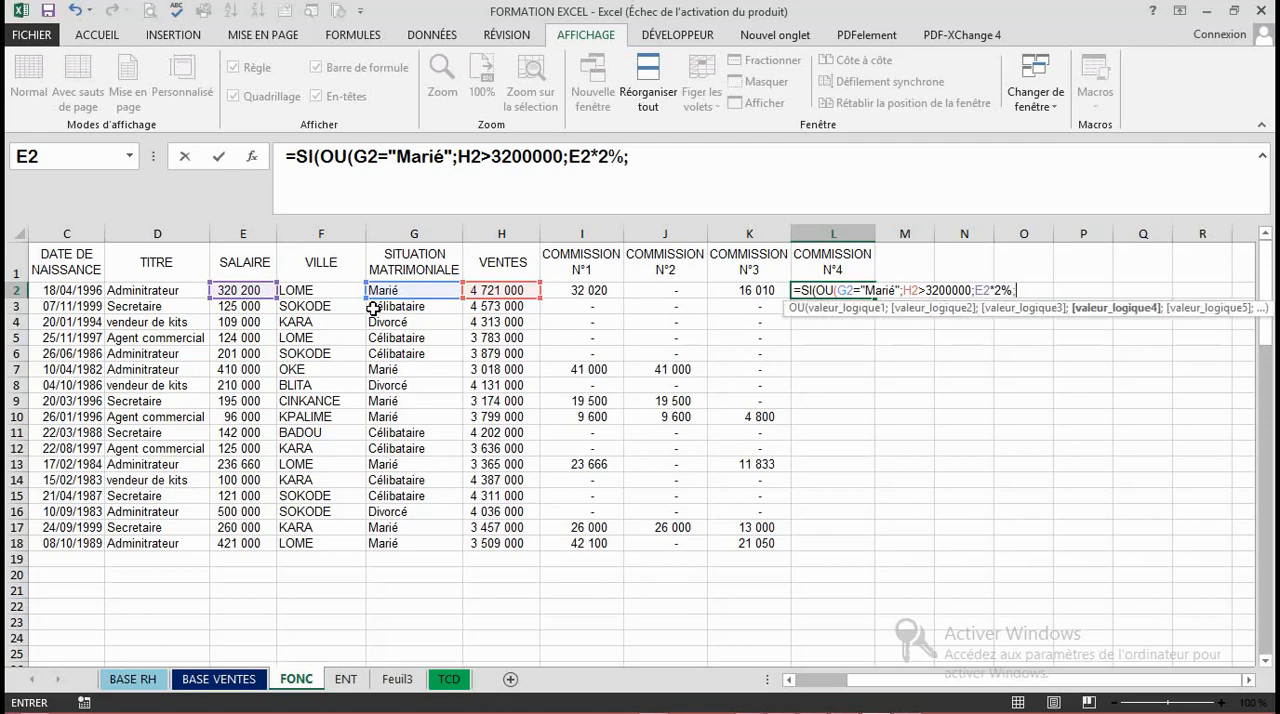
text(0))
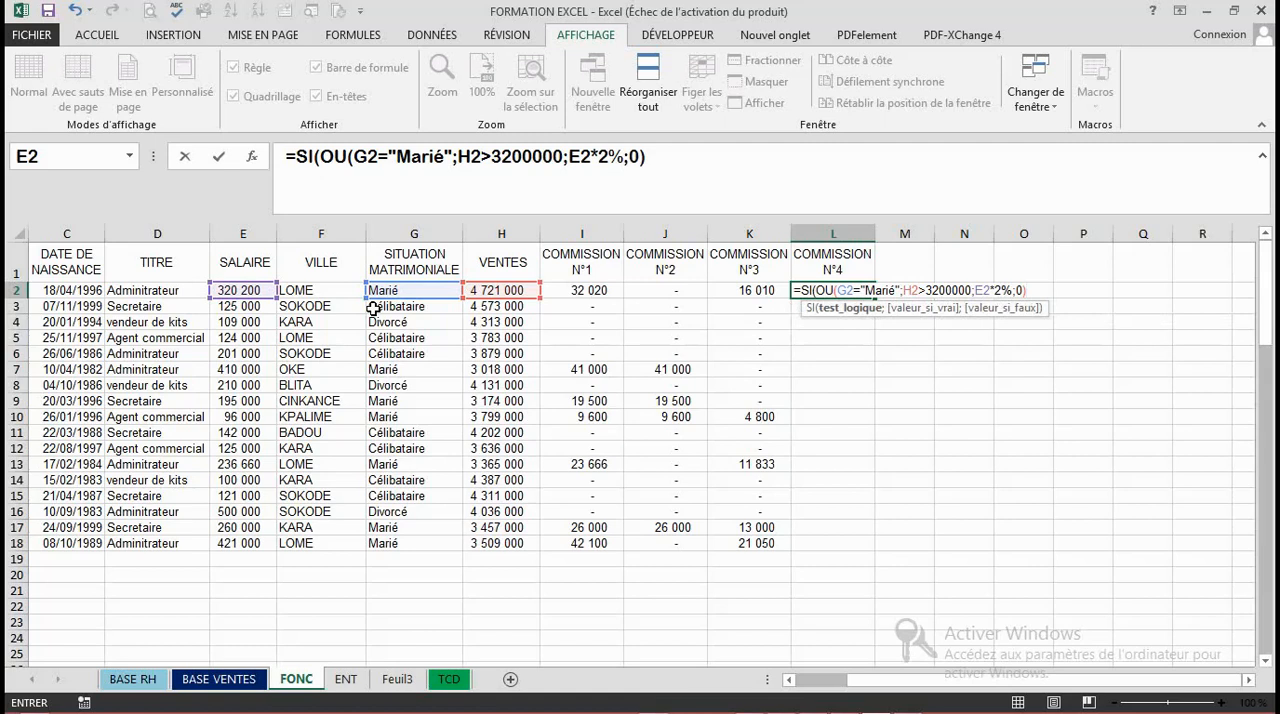
- Insert the missing closing parenthesis of the OU function after 3200000 and validate the L2 formula
click(973, 289)
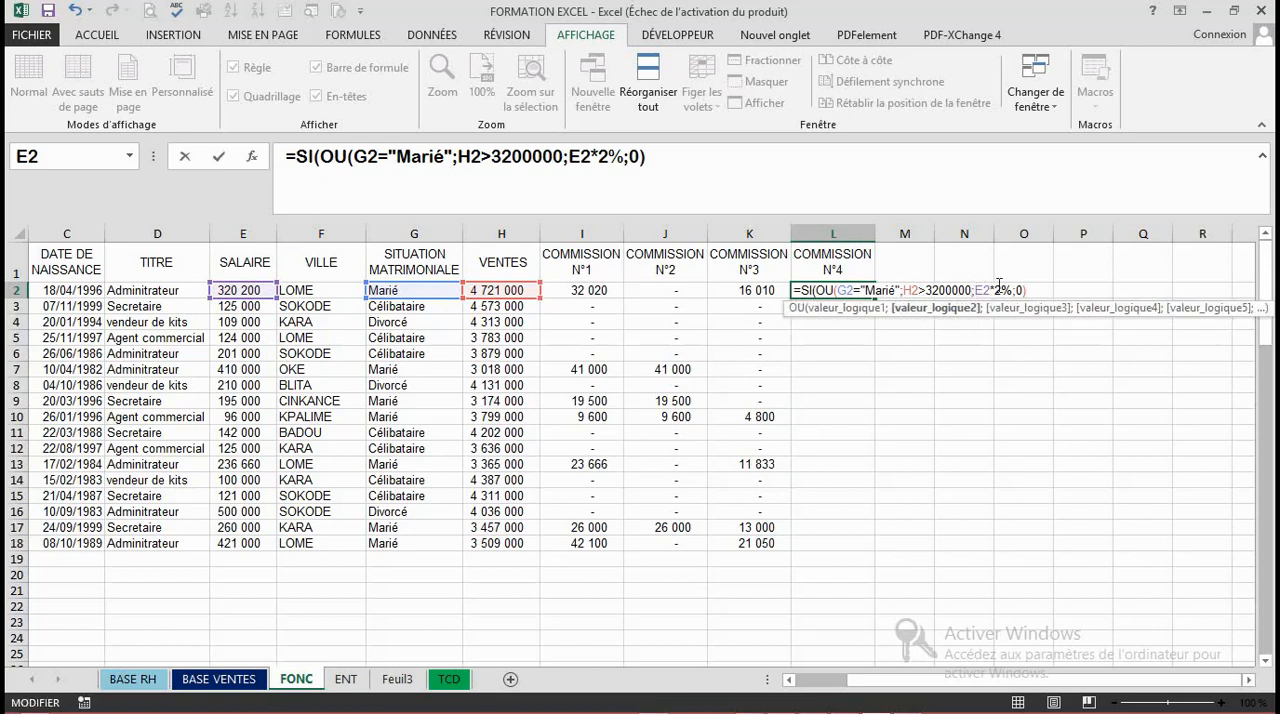
text())
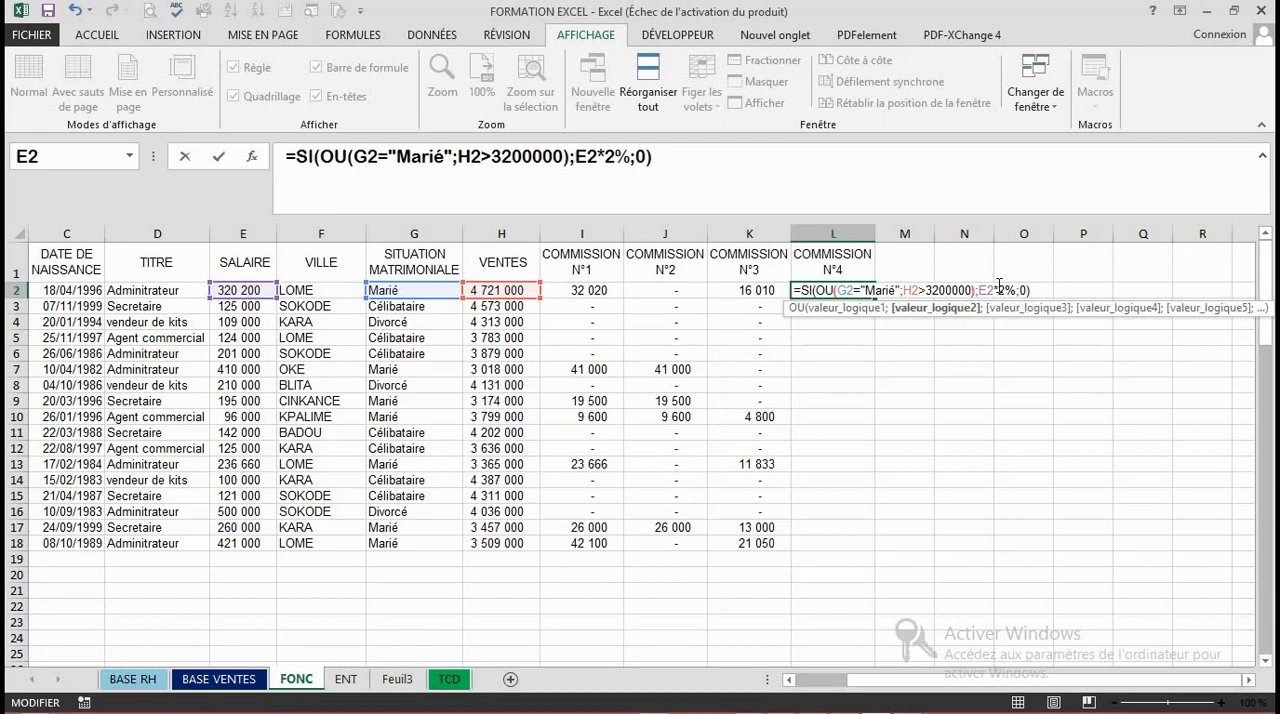
click(999, 286)
click(1040, 294)
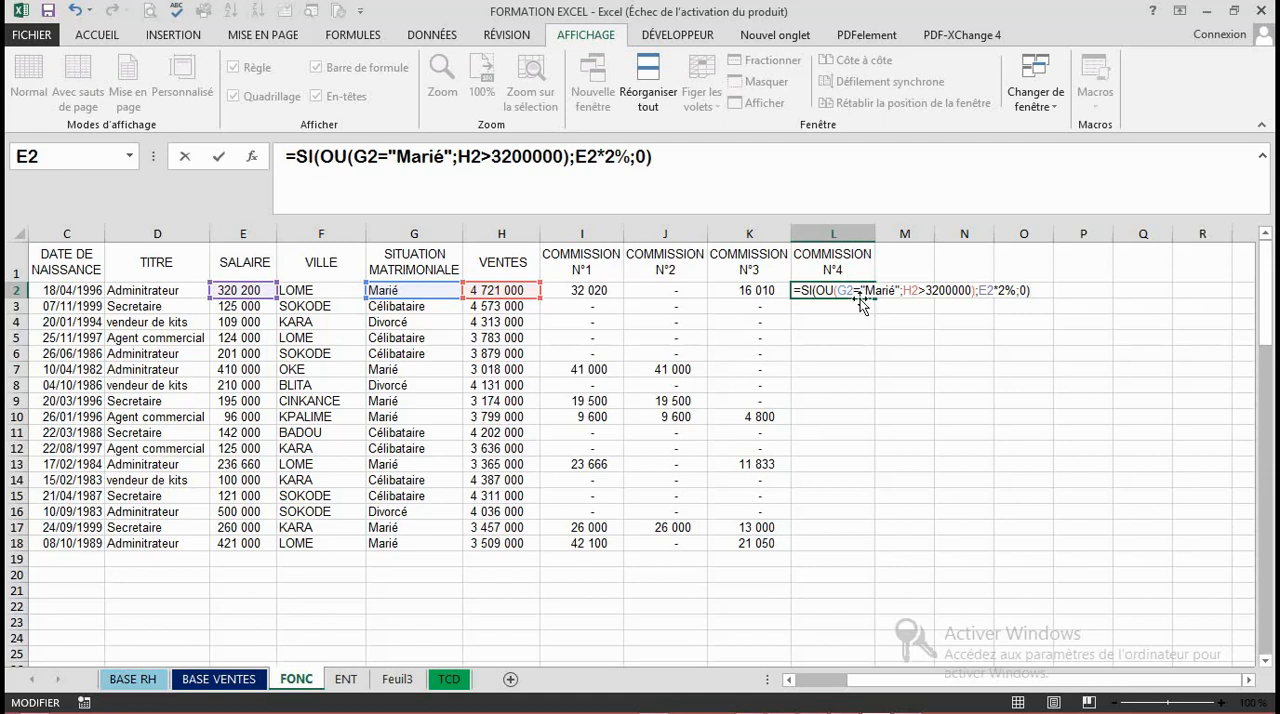
key(Return)
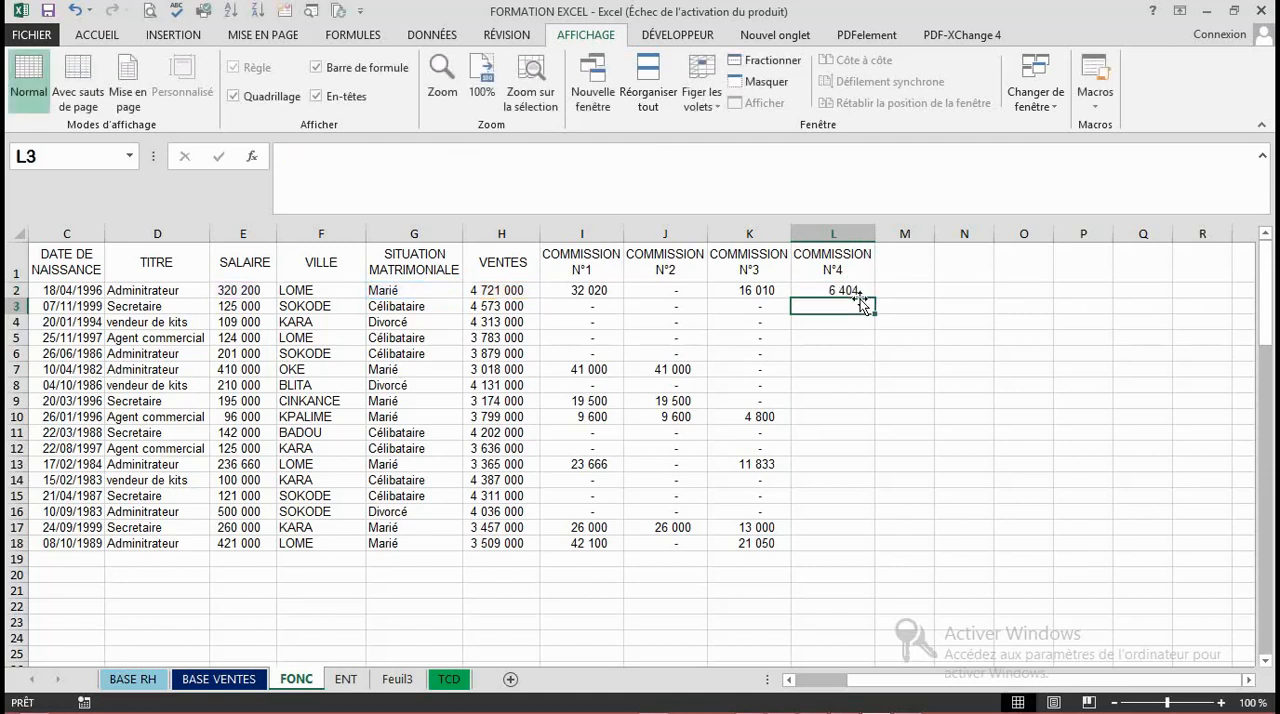
- Copy the L2 formula down COMMISSION N°4 to row 18 and check the copied formulas in L16 and L5
click(853, 290)
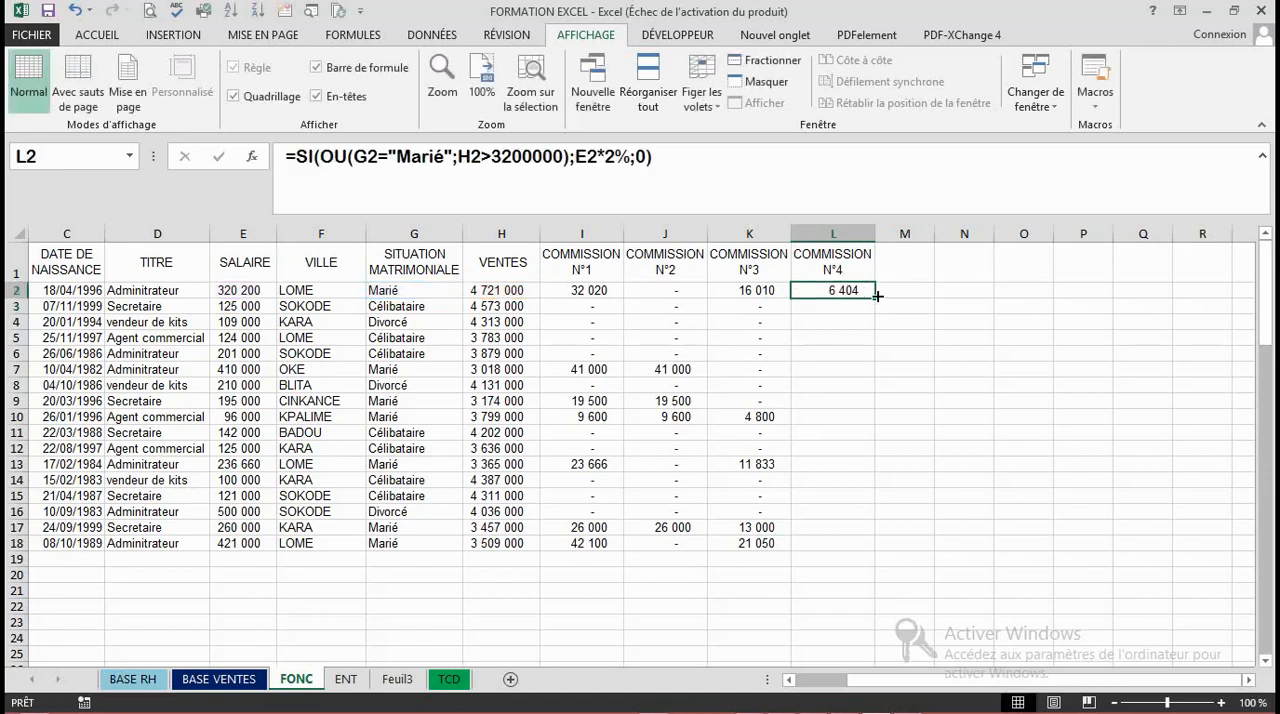
double_click(875, 297)
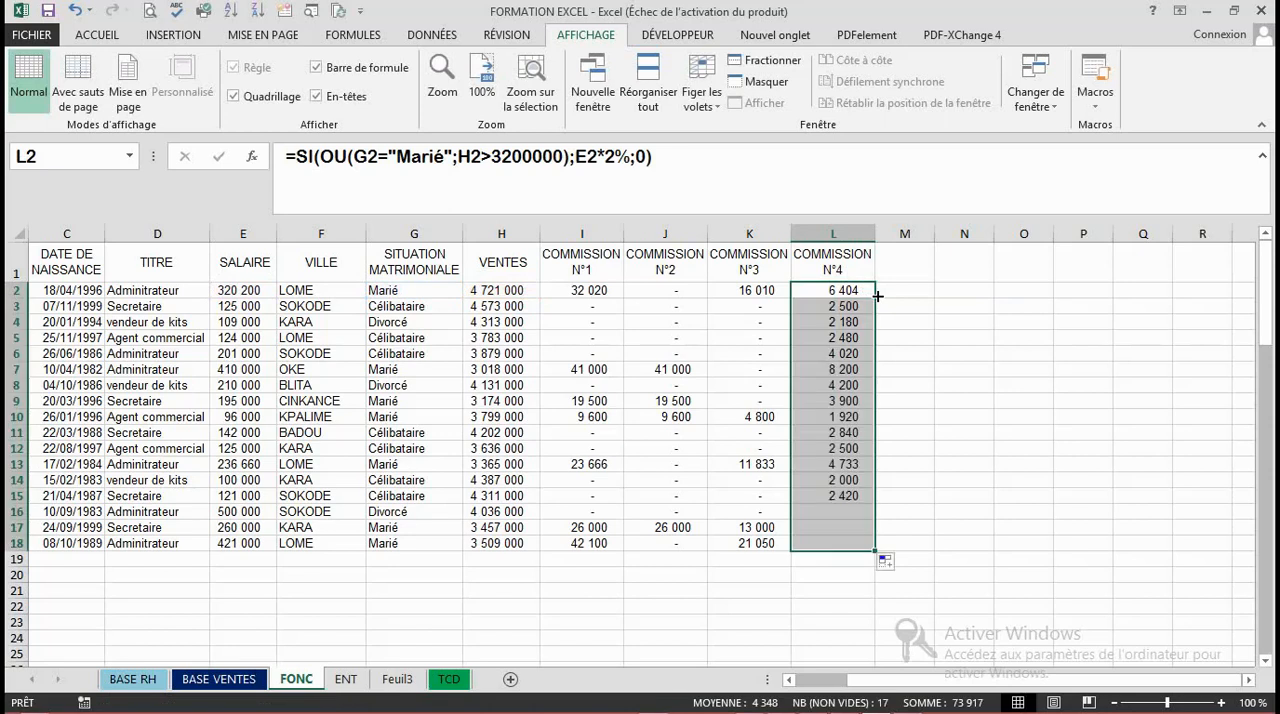
click(866, 513)
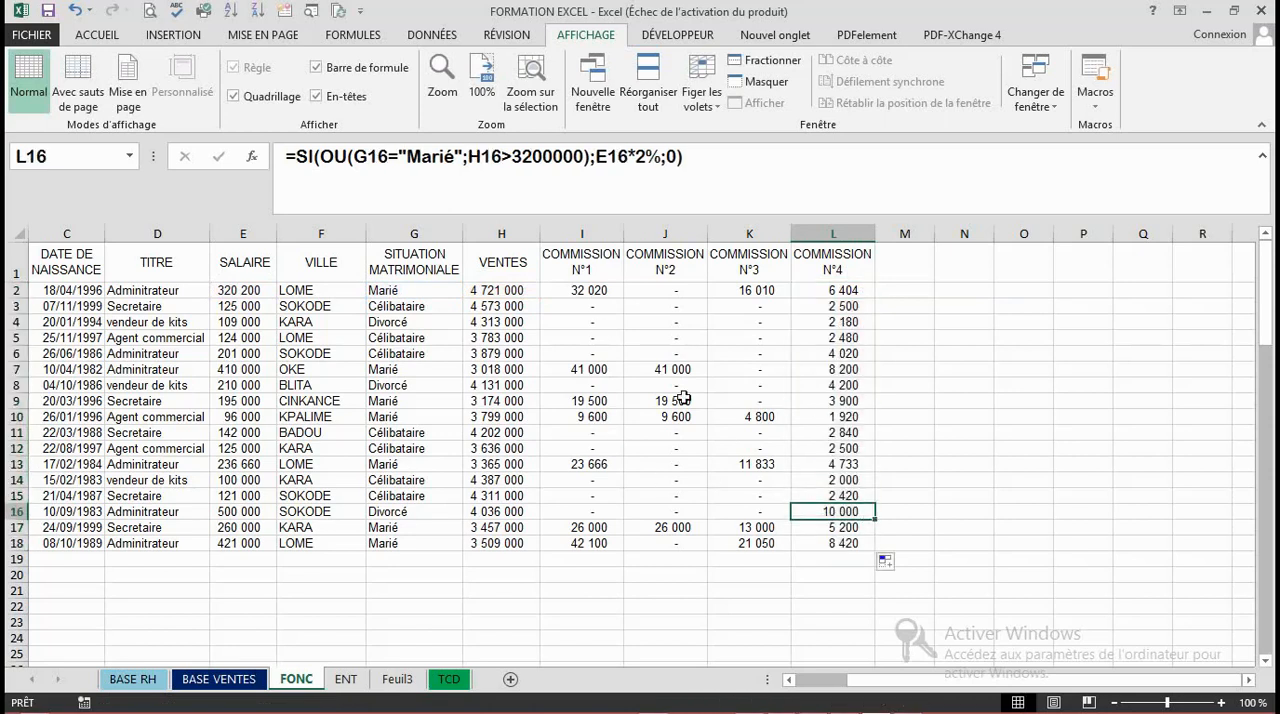
click(795, 335)
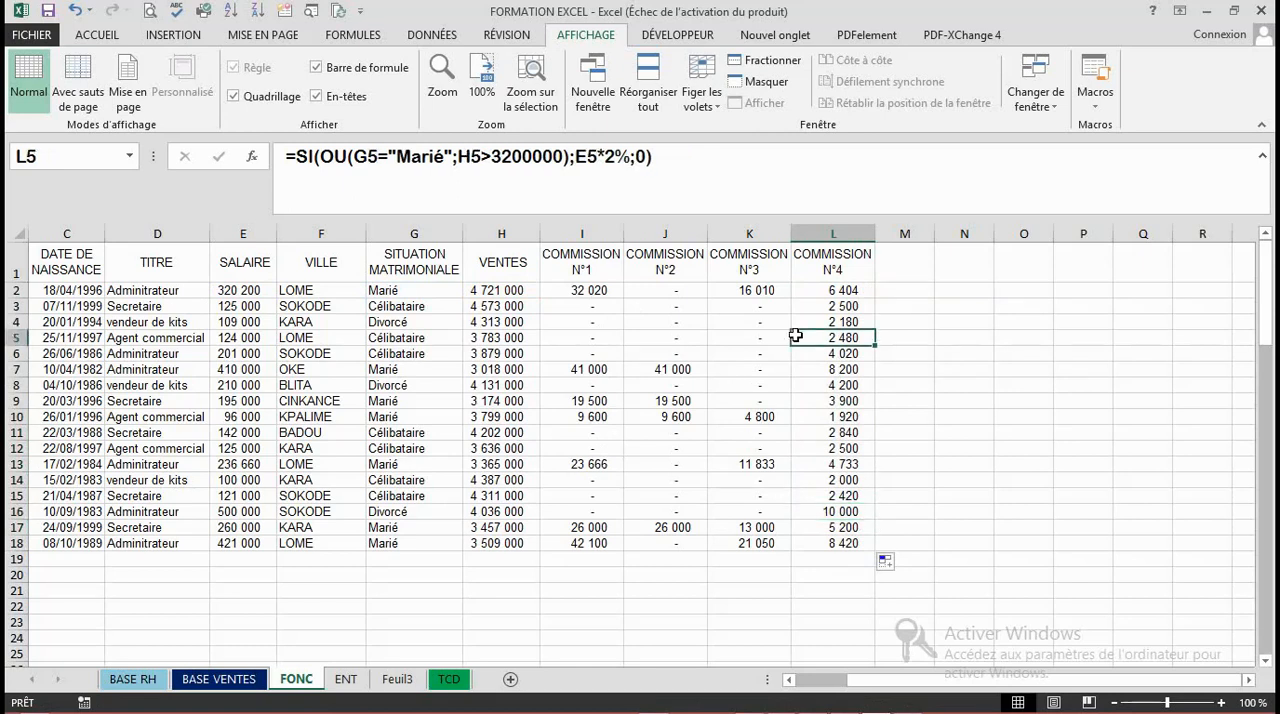
- Check the OU formula of COMMISSION N°4 in L2 and L8 against marital status and sales in rows 9 and 14
click(840, 293)
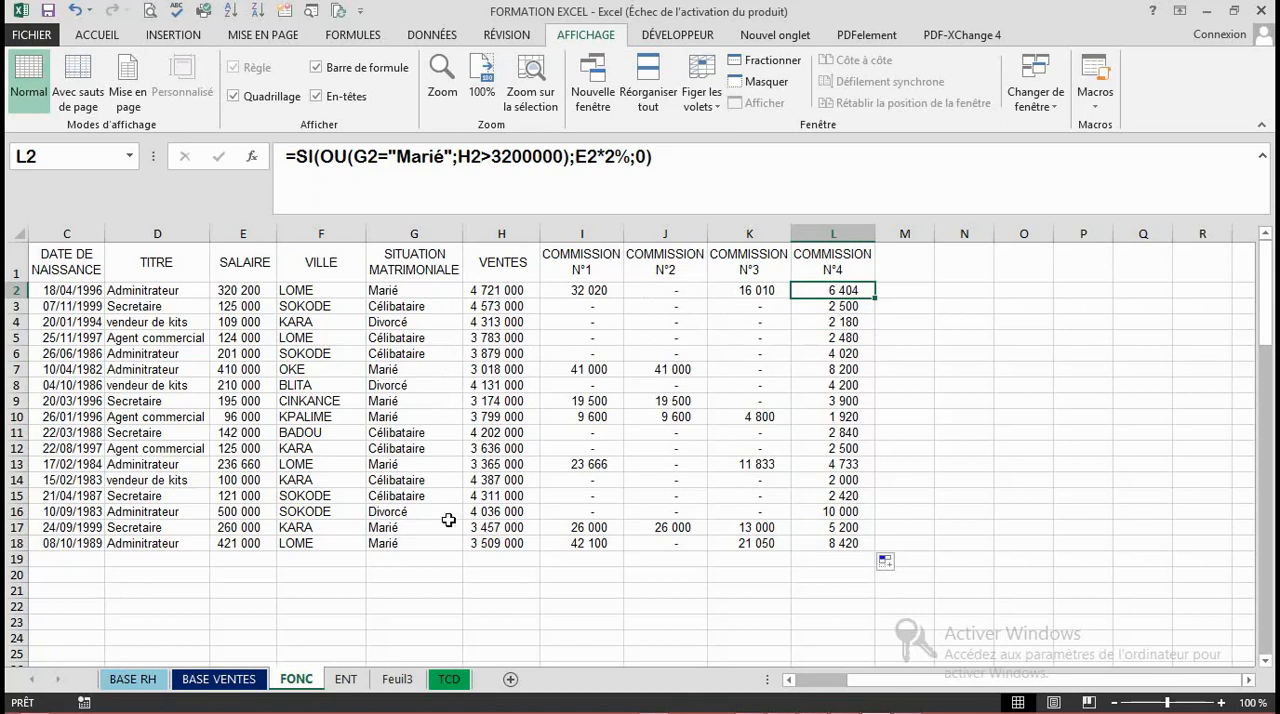
click(491, 400)
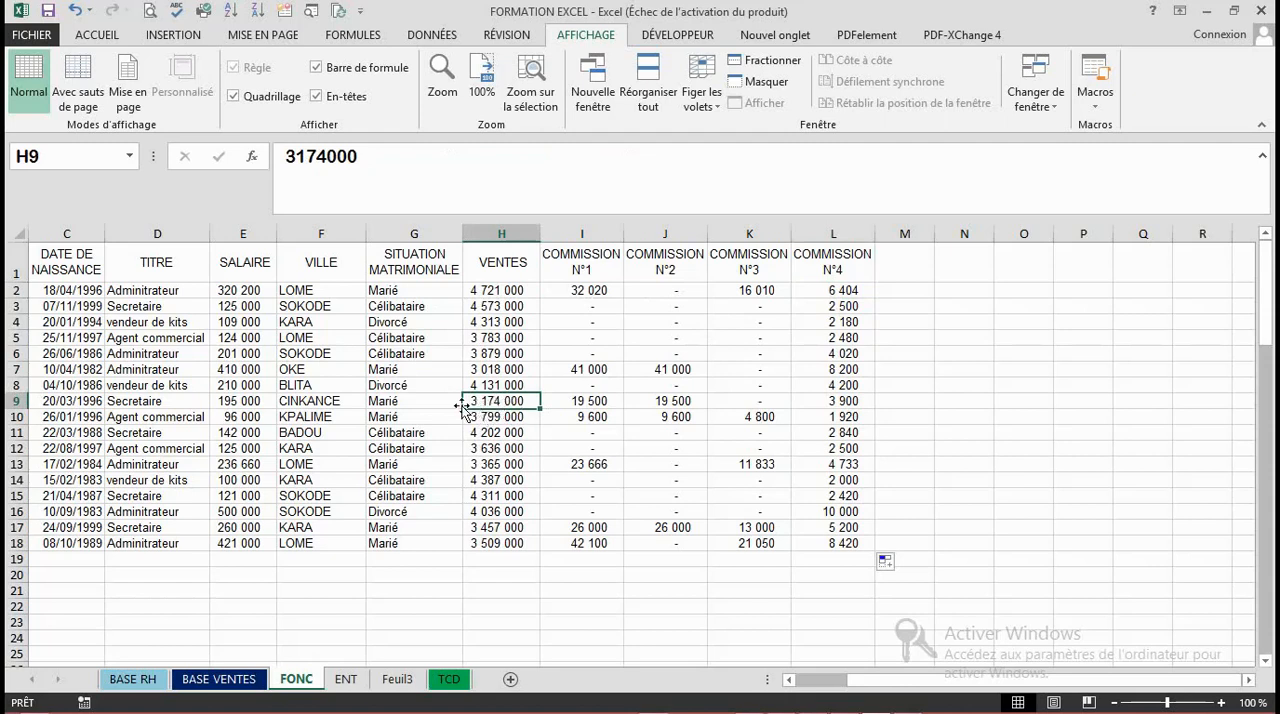
click(378, 403)
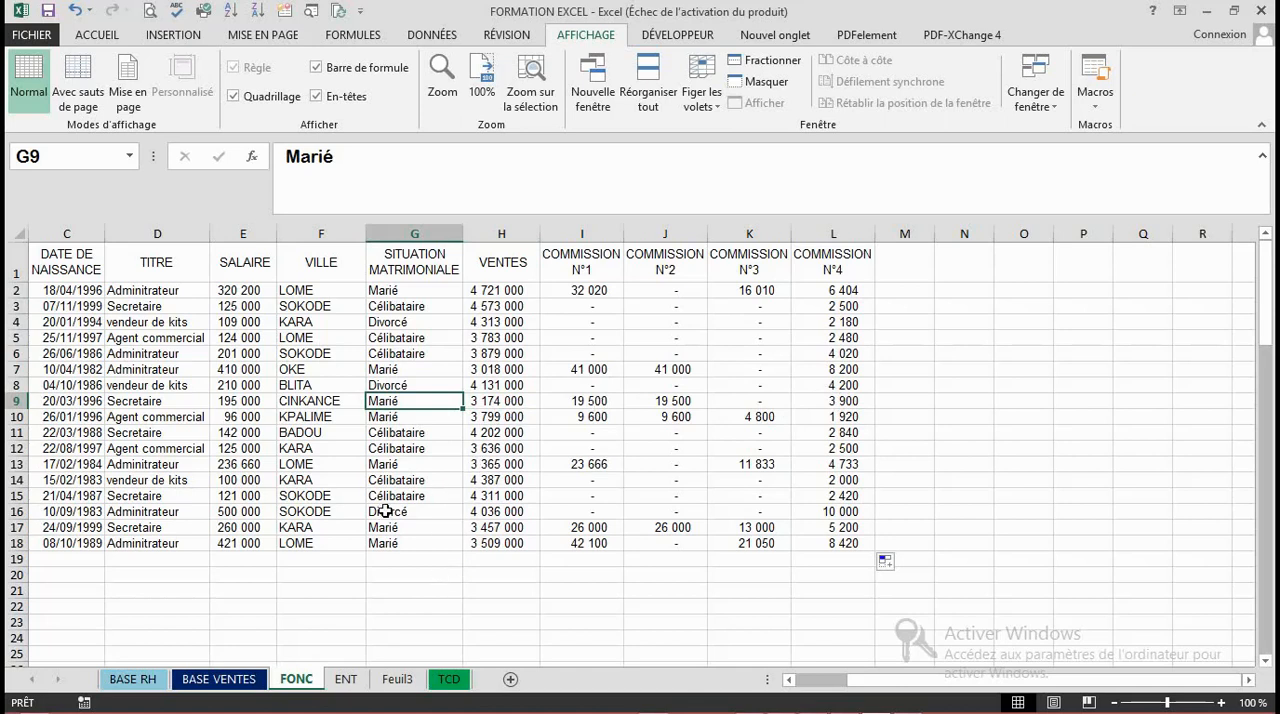
click(401, 482)
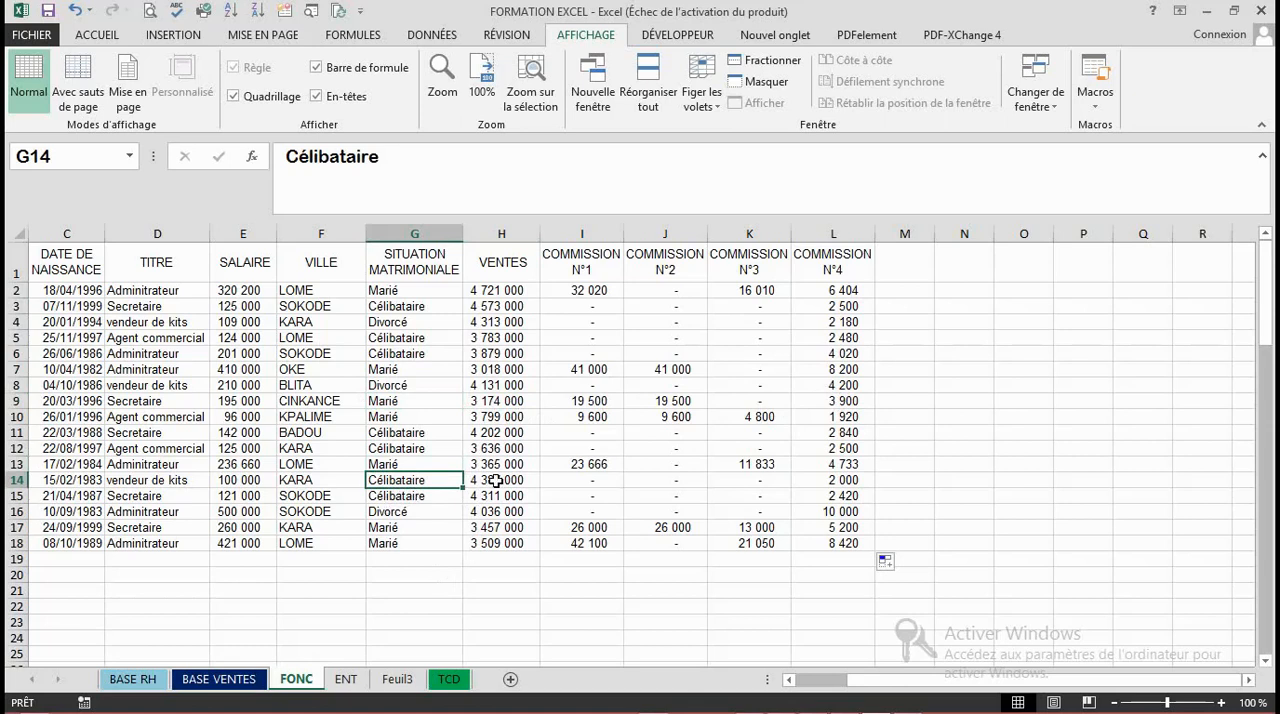
click(496, 481)
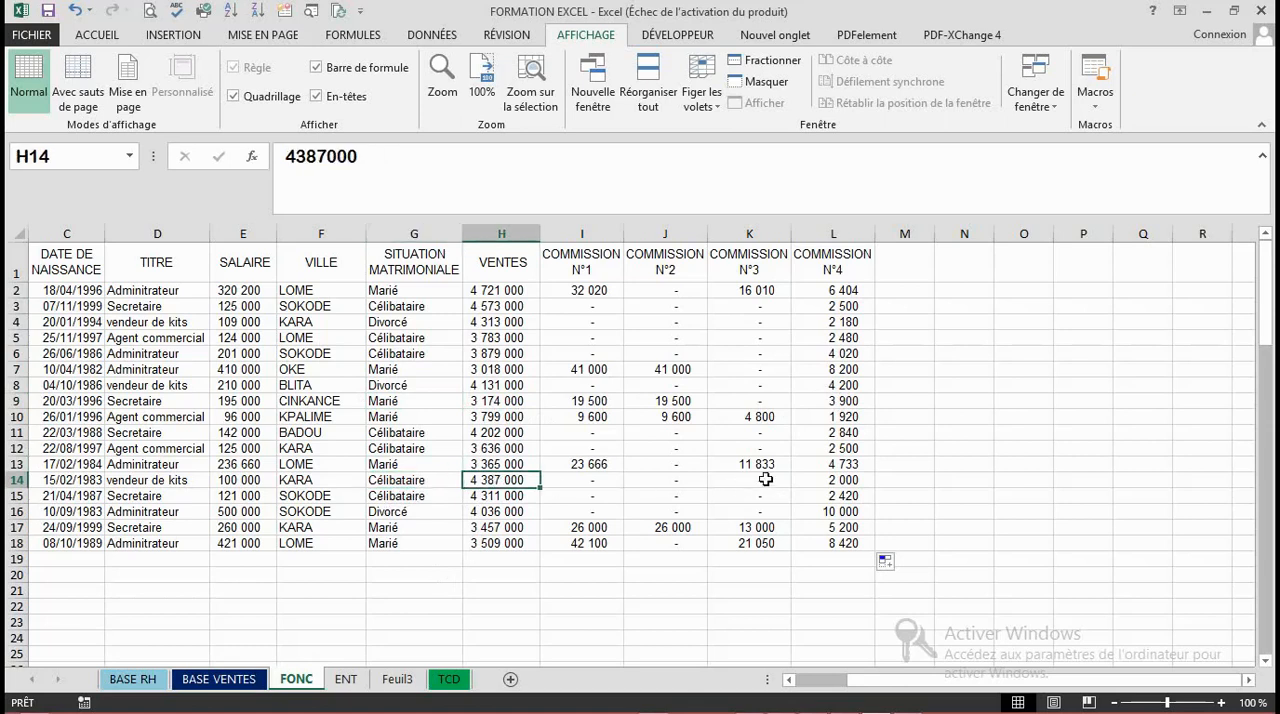
click(839, 380)
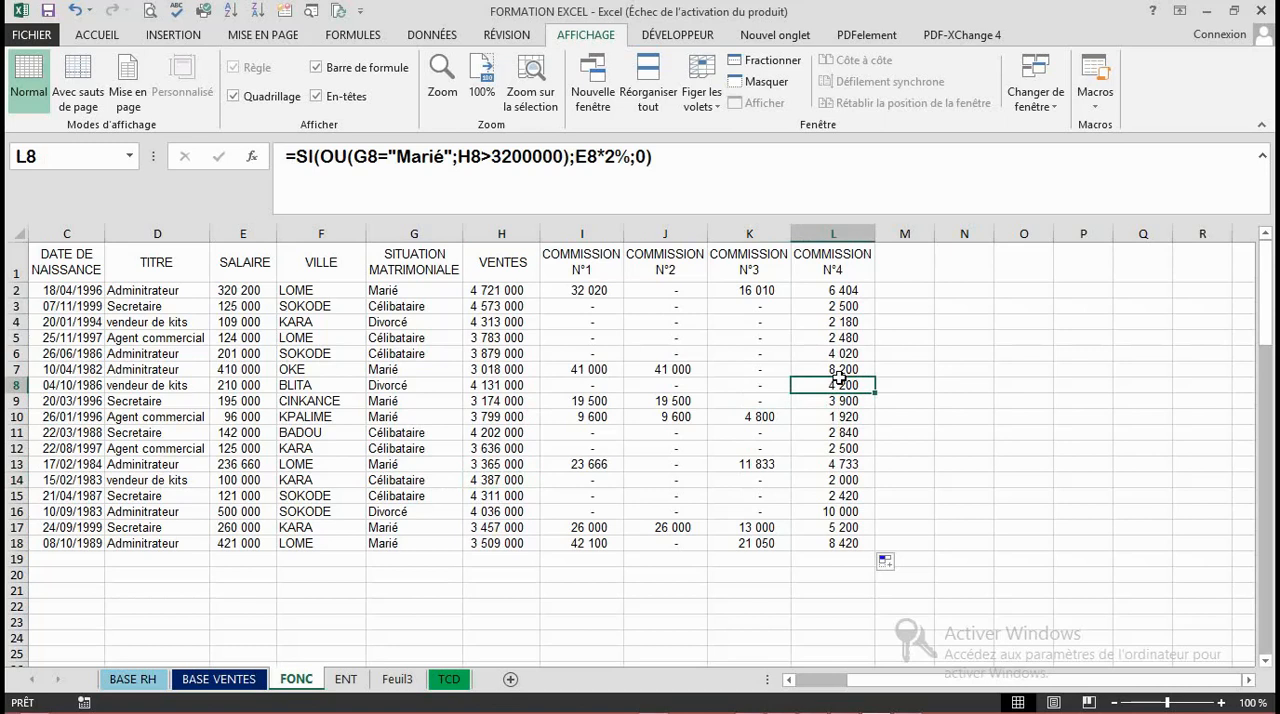
- Compare the formulas of COMMISSION N°2, N°3 and N°4 in J2, K2 and L2, and review copied formulas in lower rows
click(655, 290)
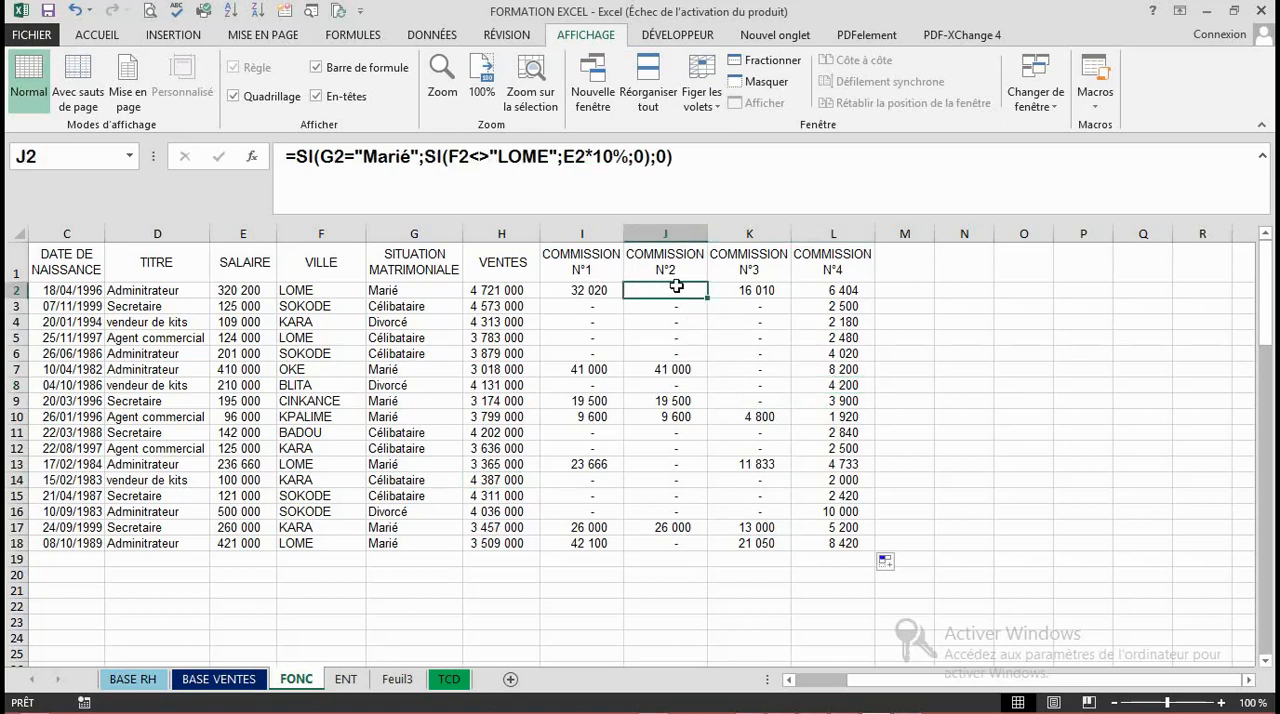
click(744, 290)
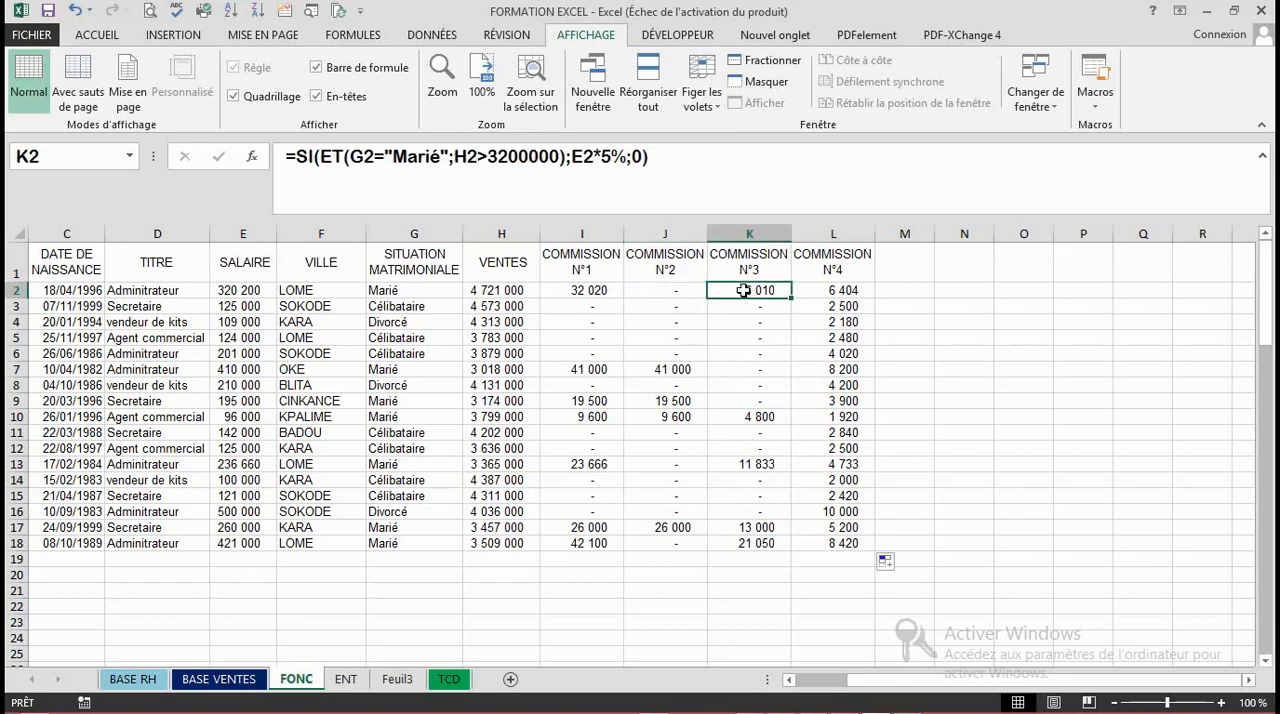
click(840, 292)
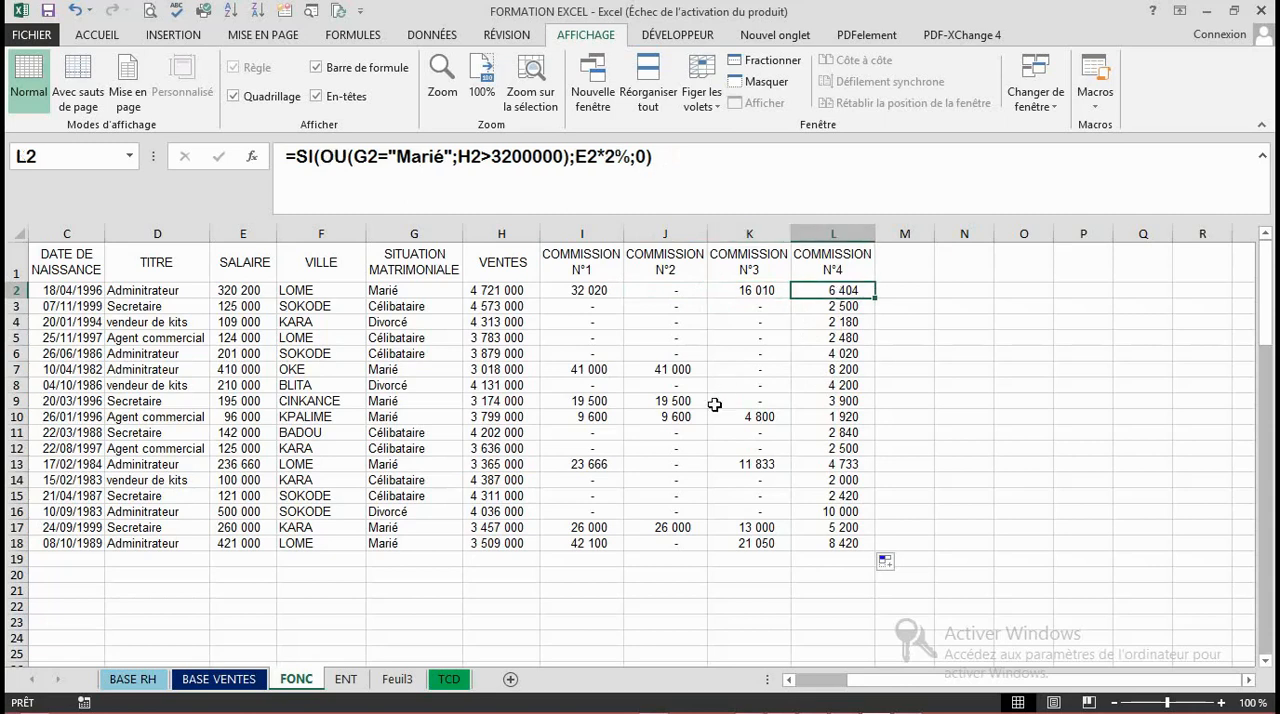
click(712, 404)
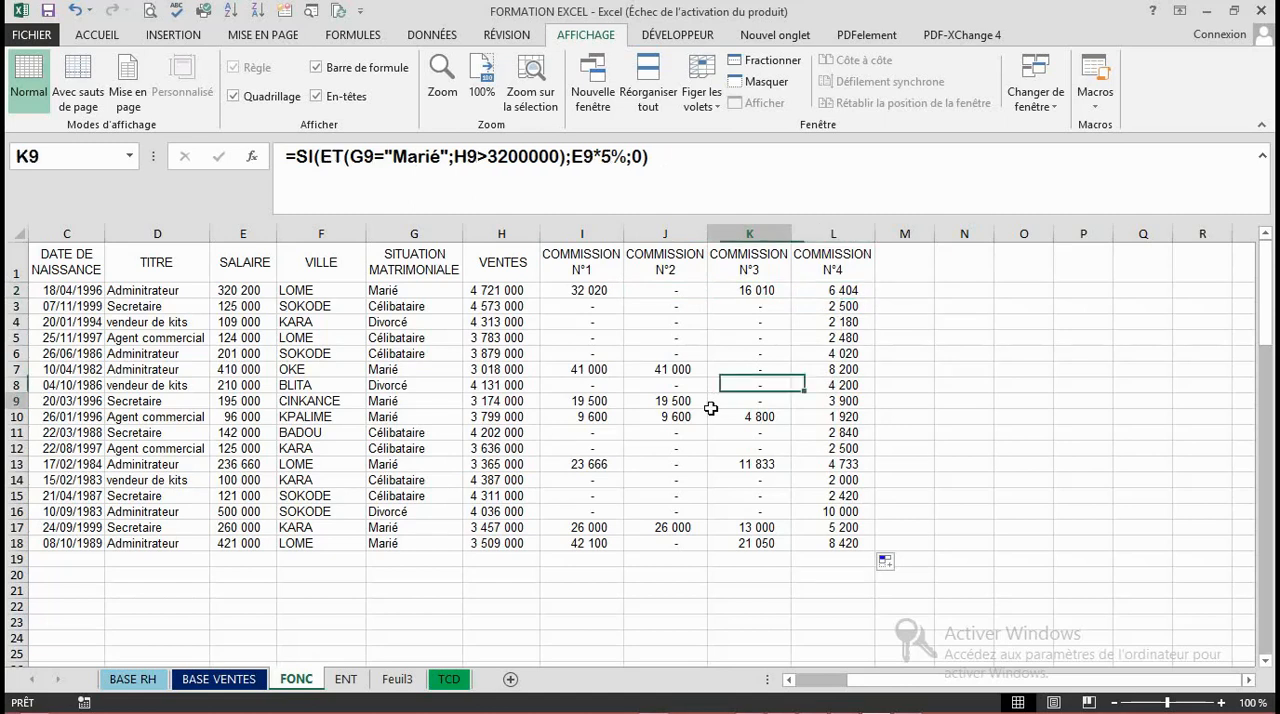
click(642, 508)
click(745, 386)
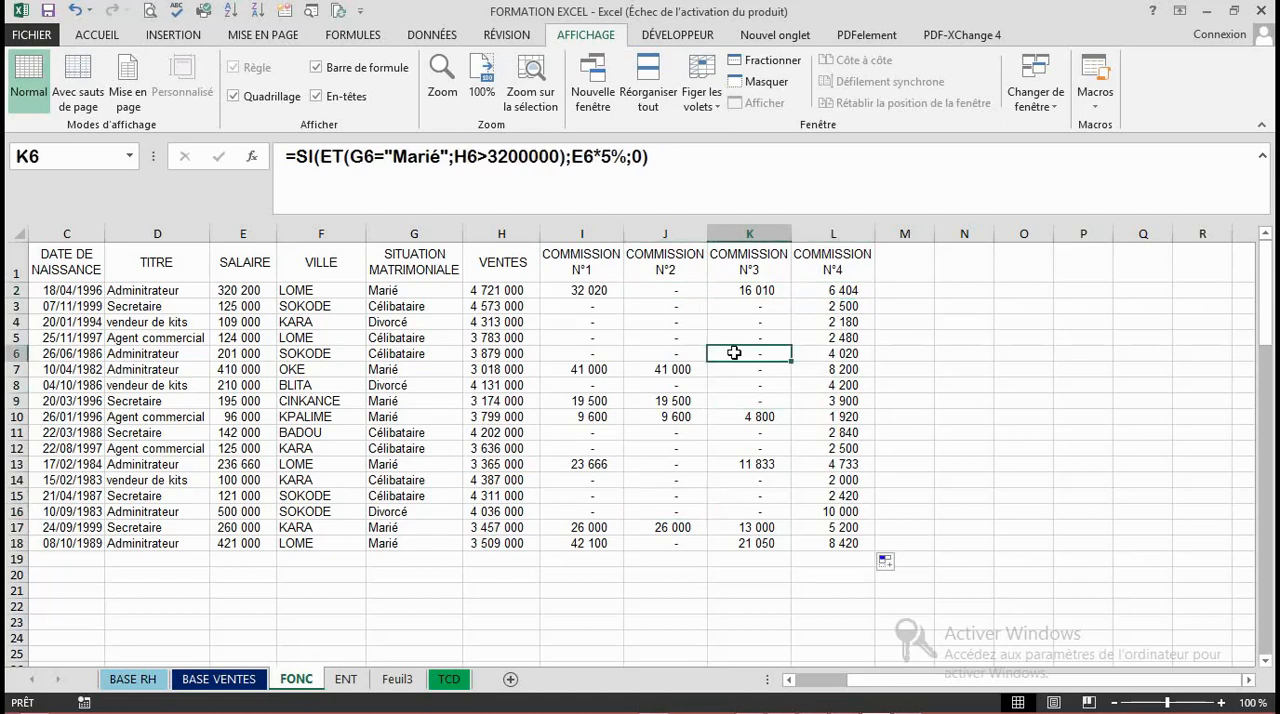
click(754, 449)
click(757, 500)
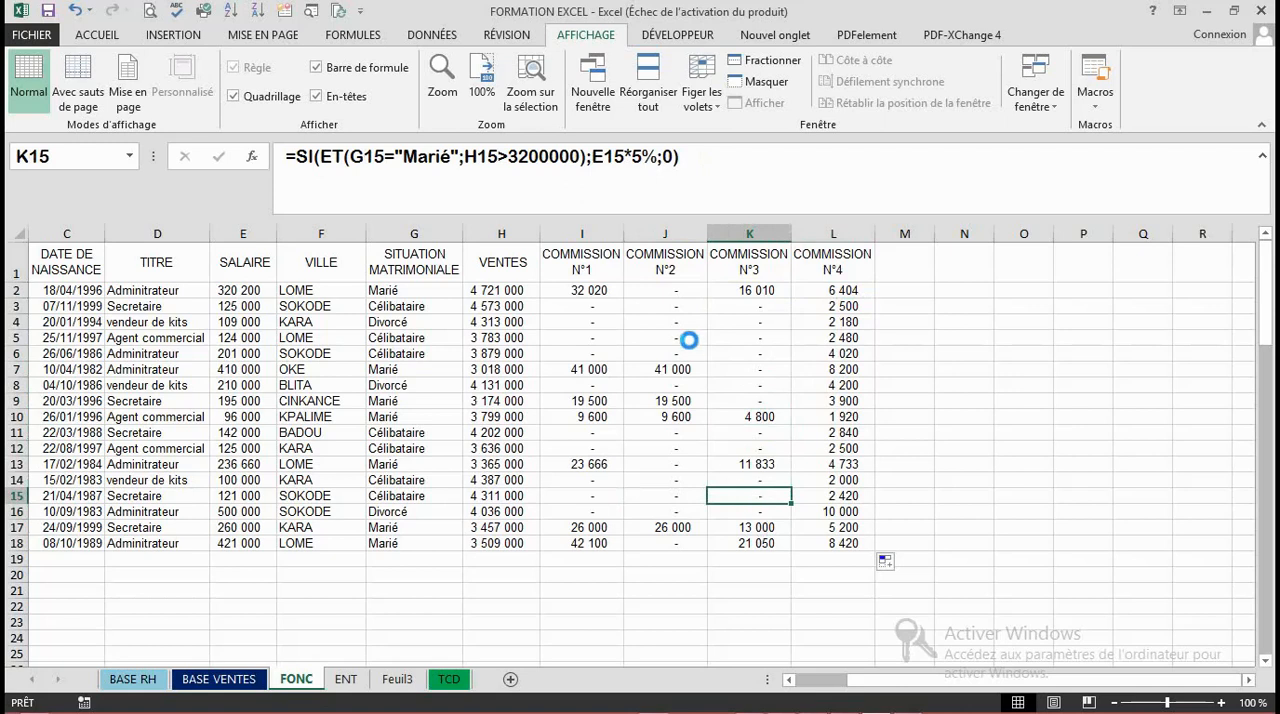
click(689, 340)
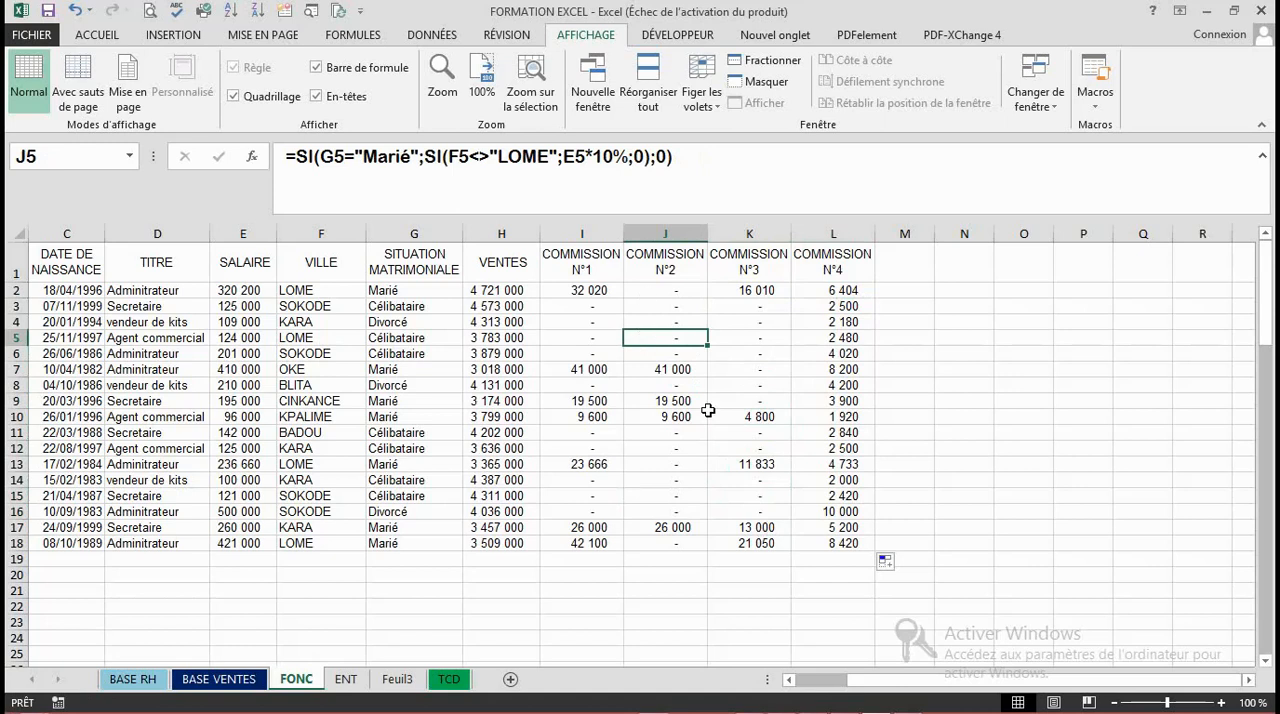
- Enter the column header CODE in cell M1, beside COMMISSION N°4
click(905, 259)
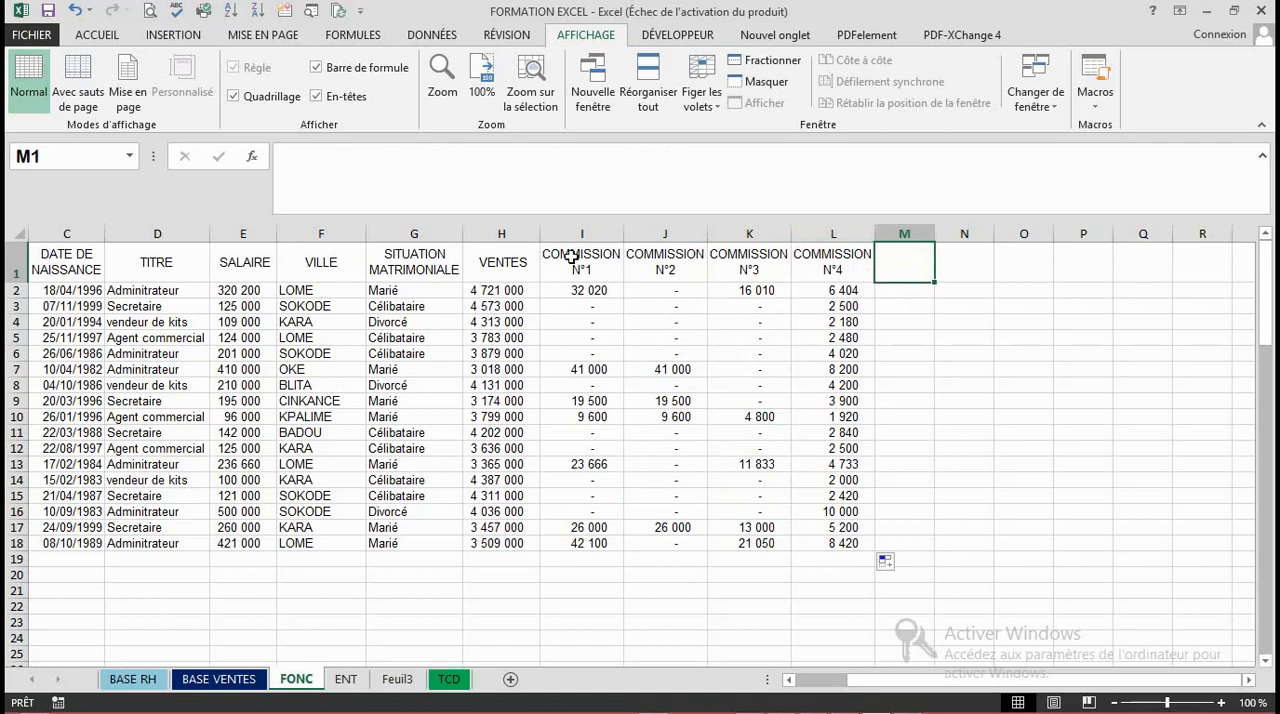
text(CODE)
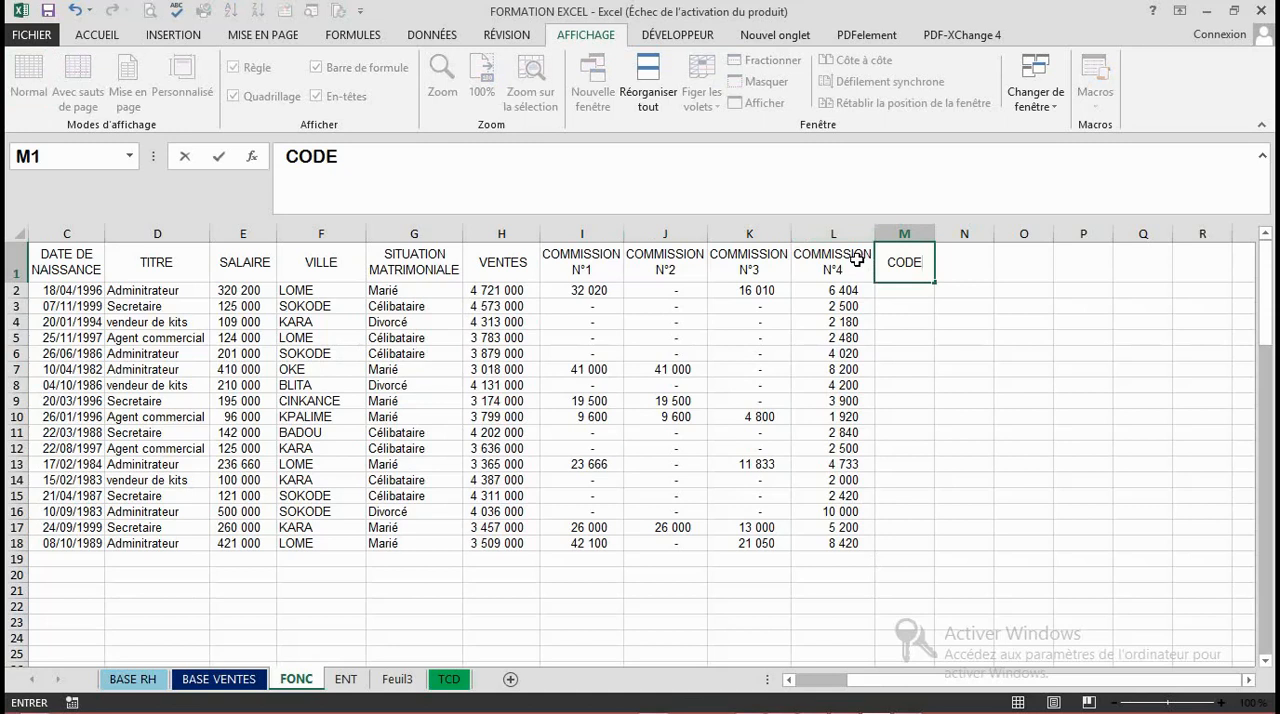
key(Return)
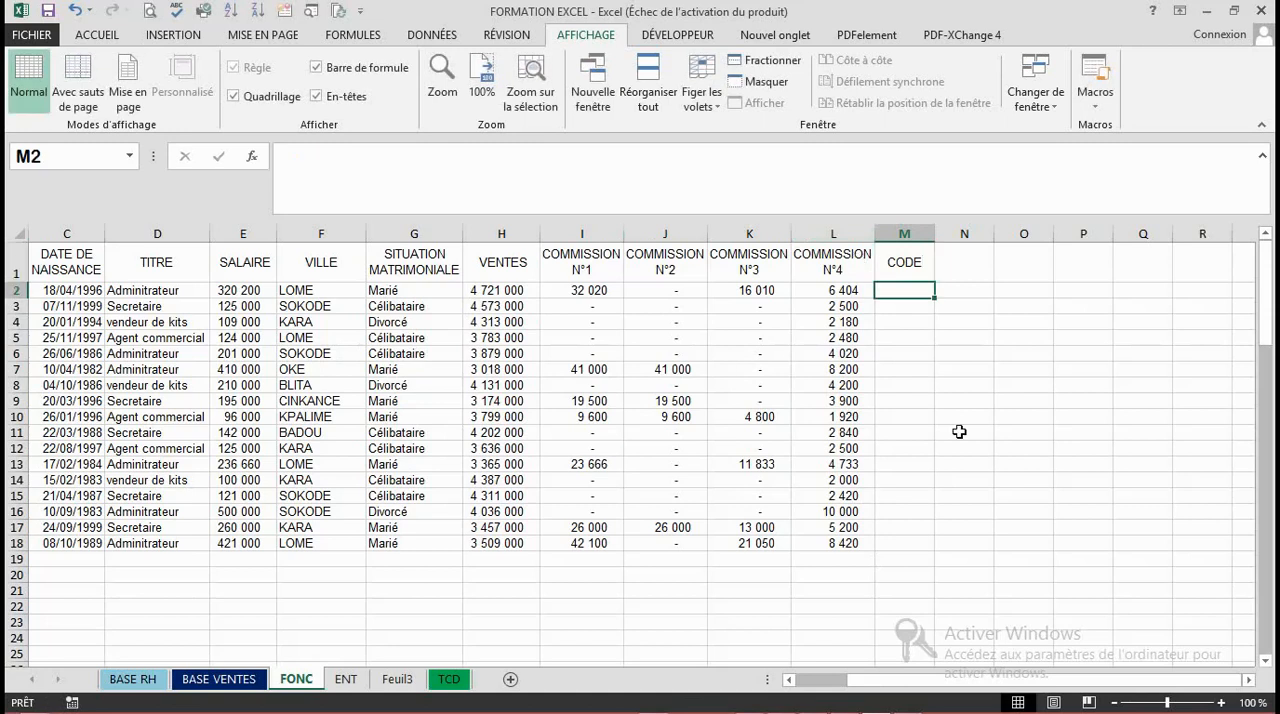
click(923, 325)
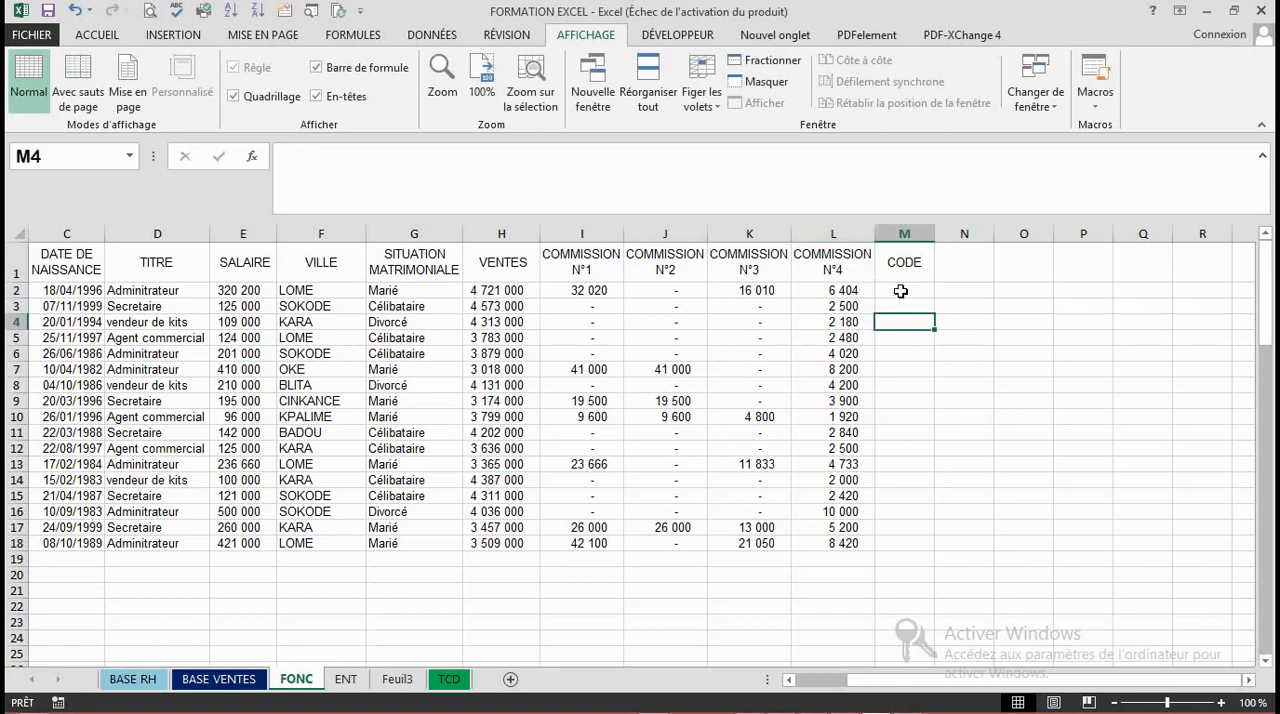
click(891, 293)
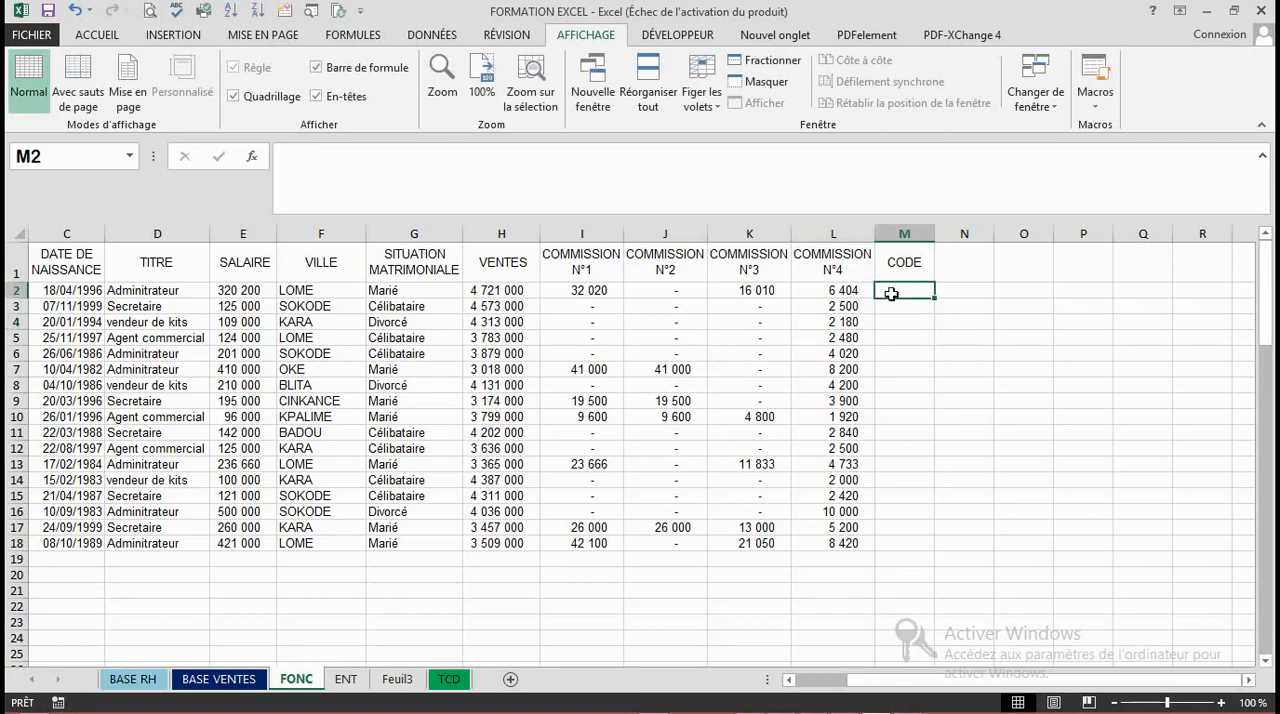
click(898, 369)
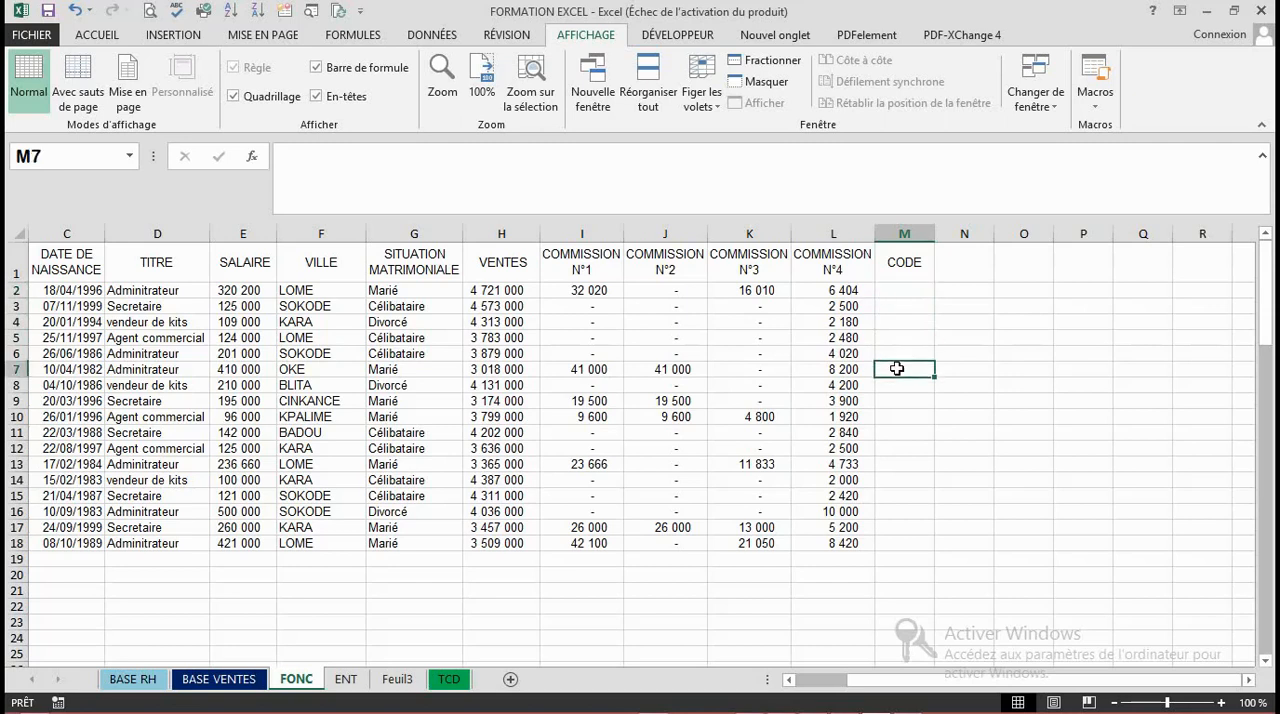
click(940, 323)
click(952, 387)
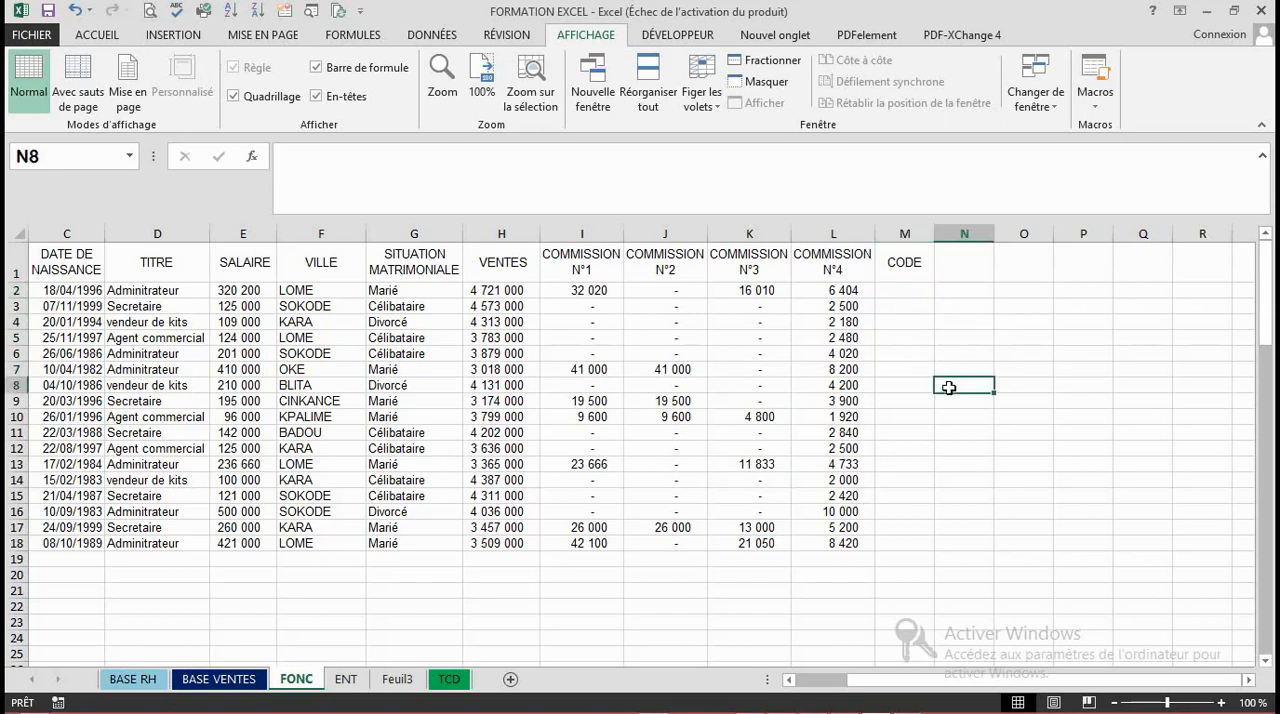
click(965, 319)
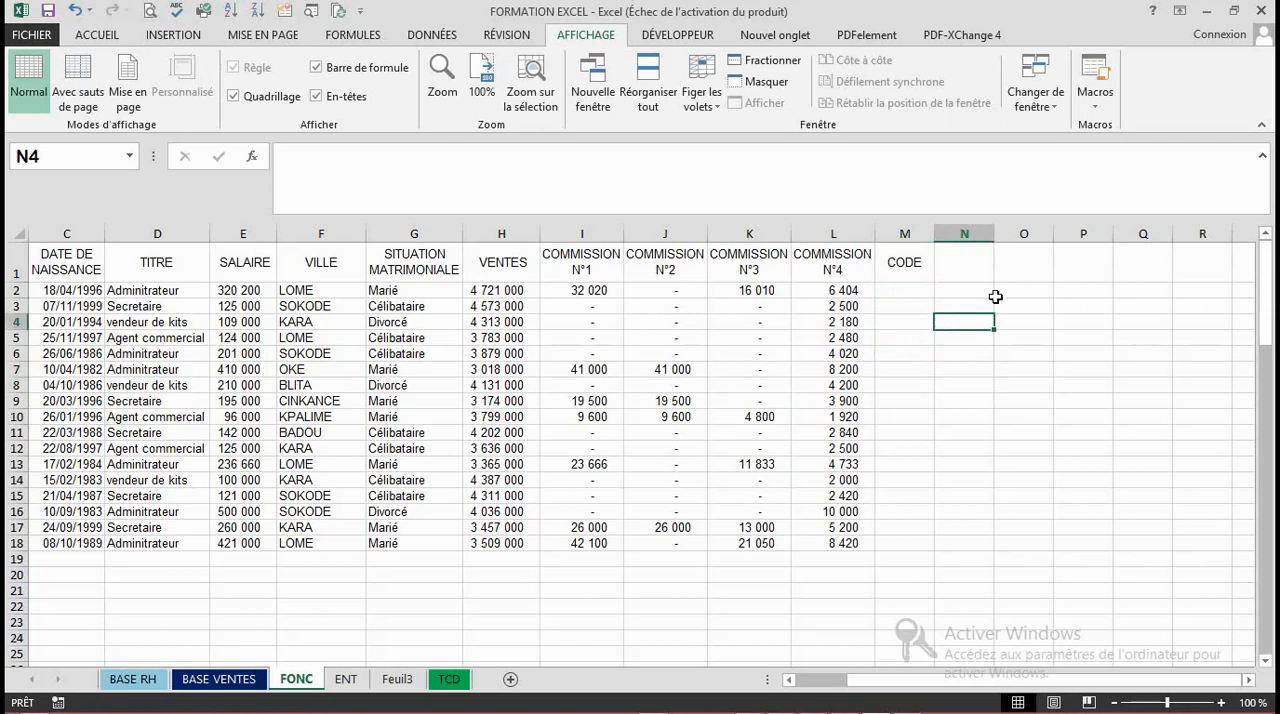
click(984, 291)
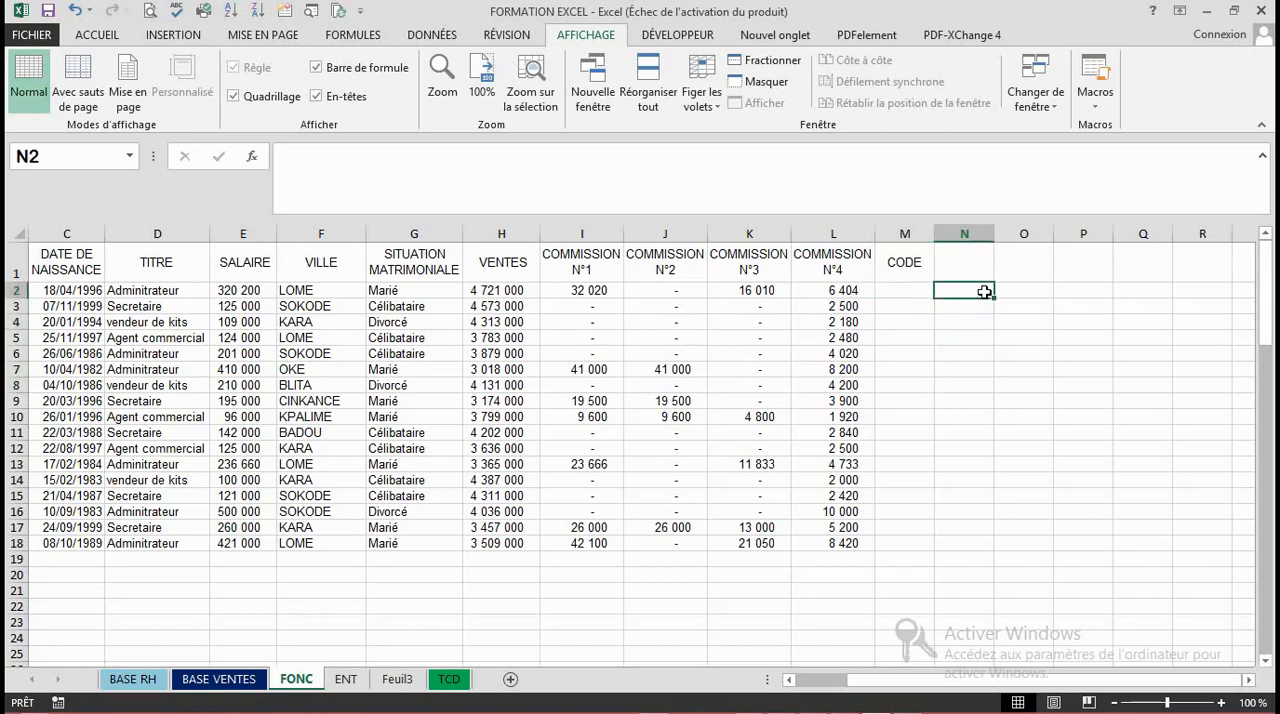
click(918, 287)
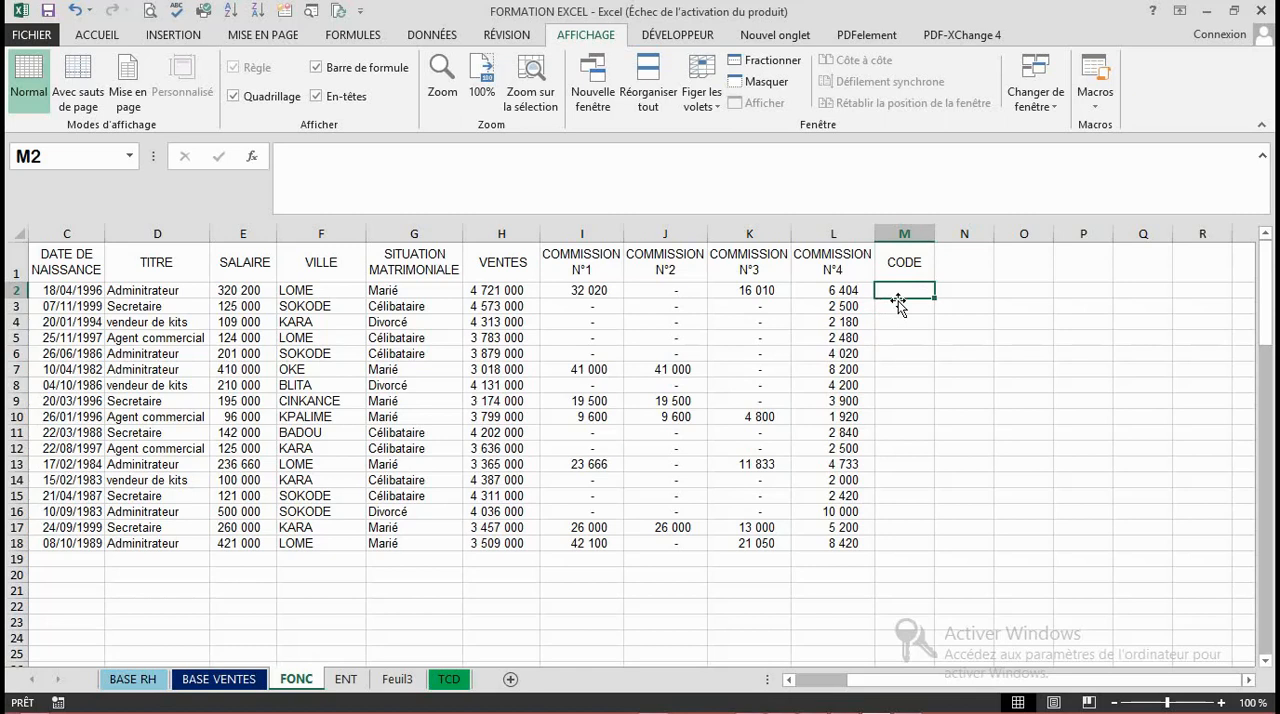
click(899, 306)
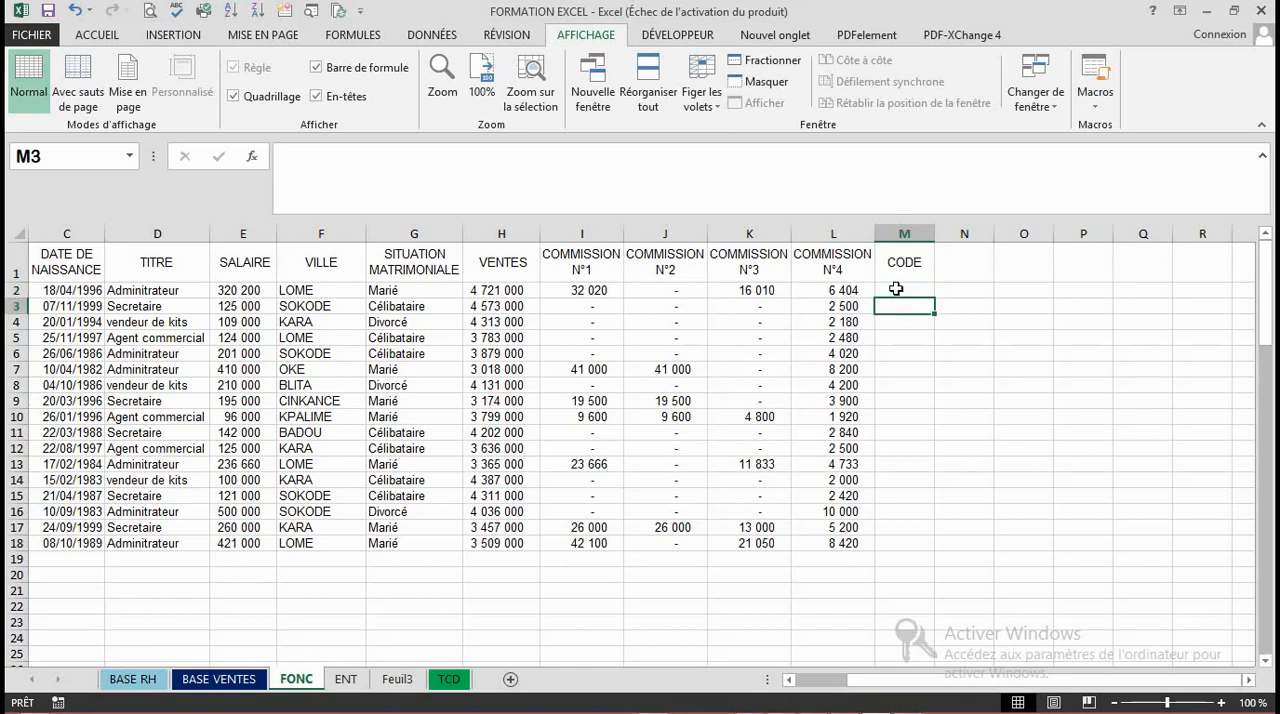
click(896, 289)
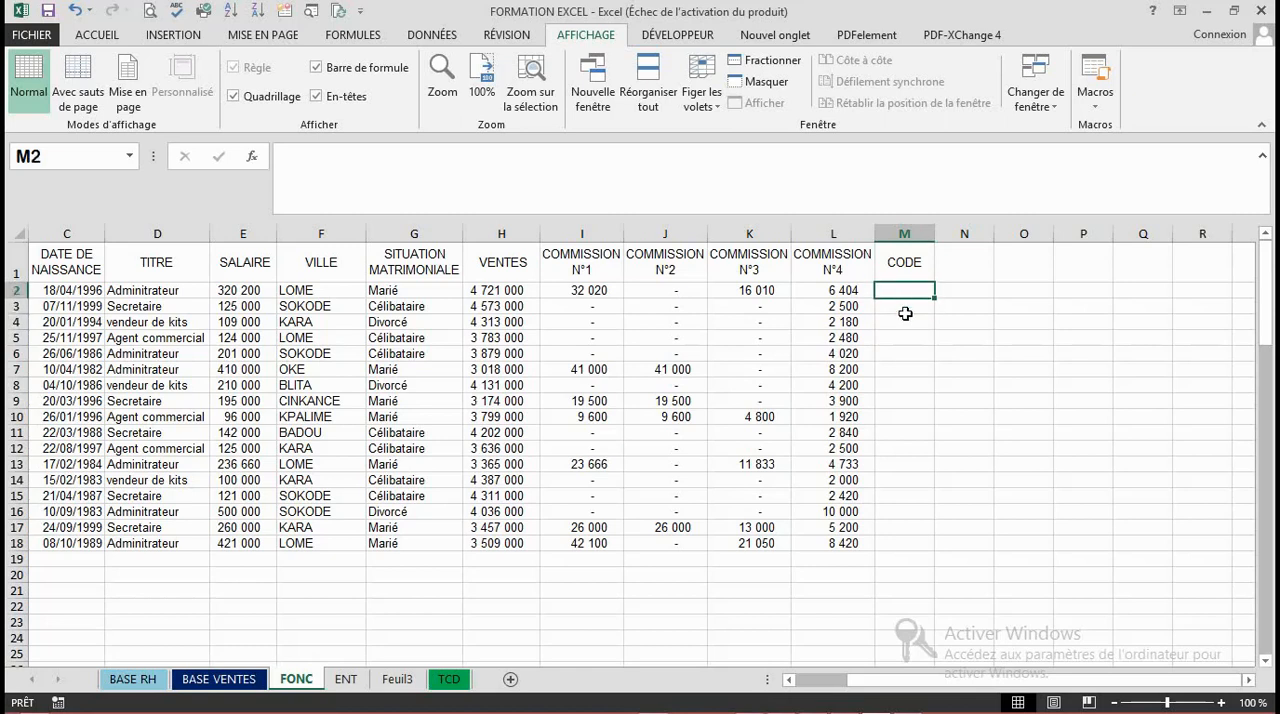
click(905, 314)
- Start a formula in M2 under CODE with the CONCATENER function
click(900, 288)
text(=)
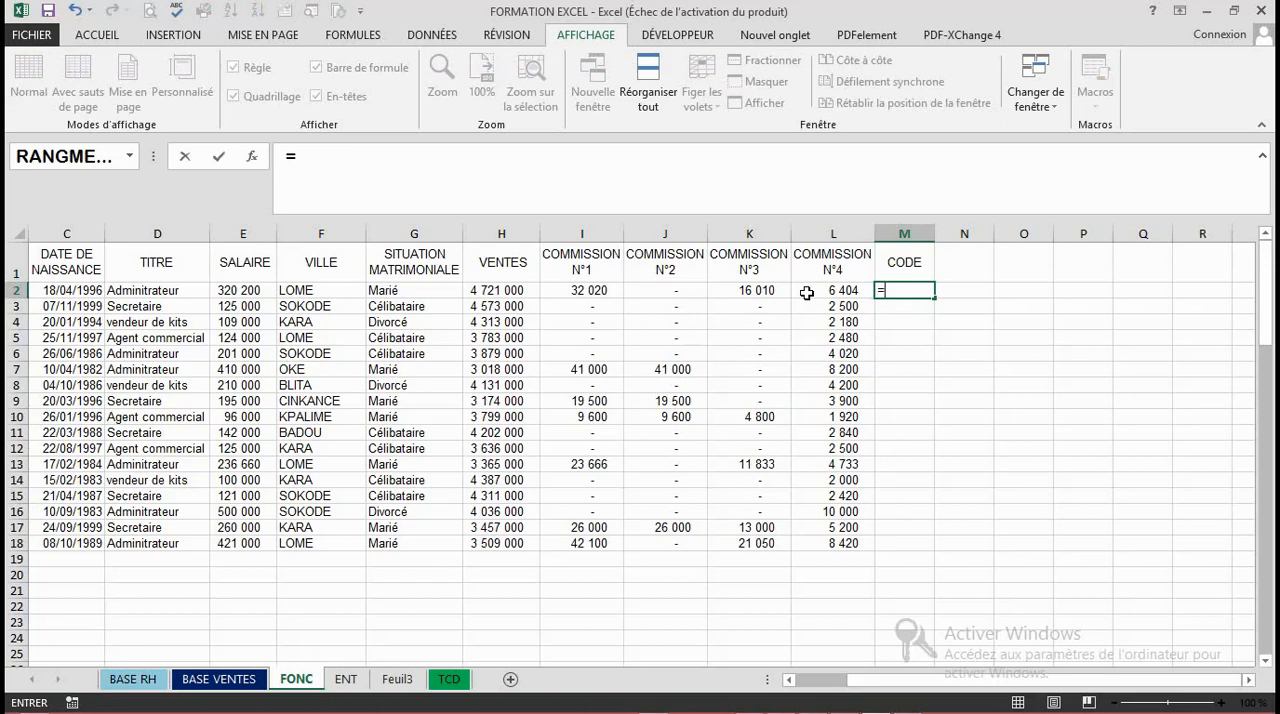
text(C)
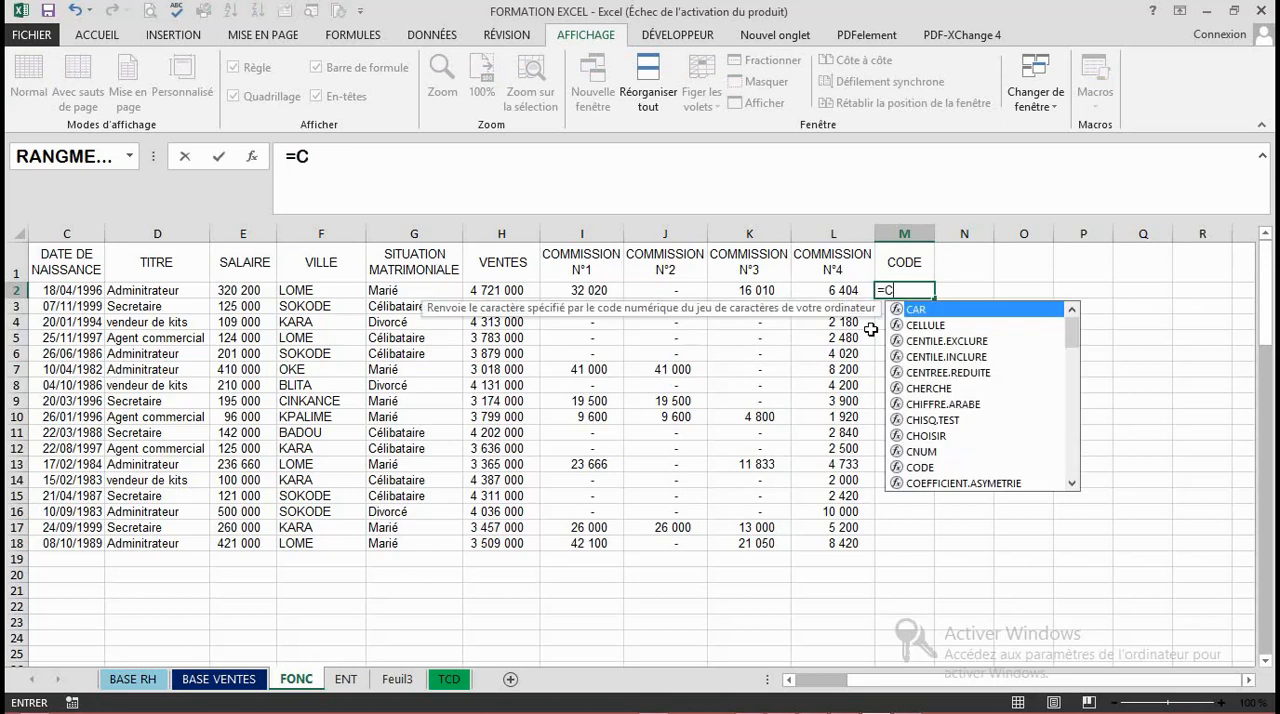
text(ONC)
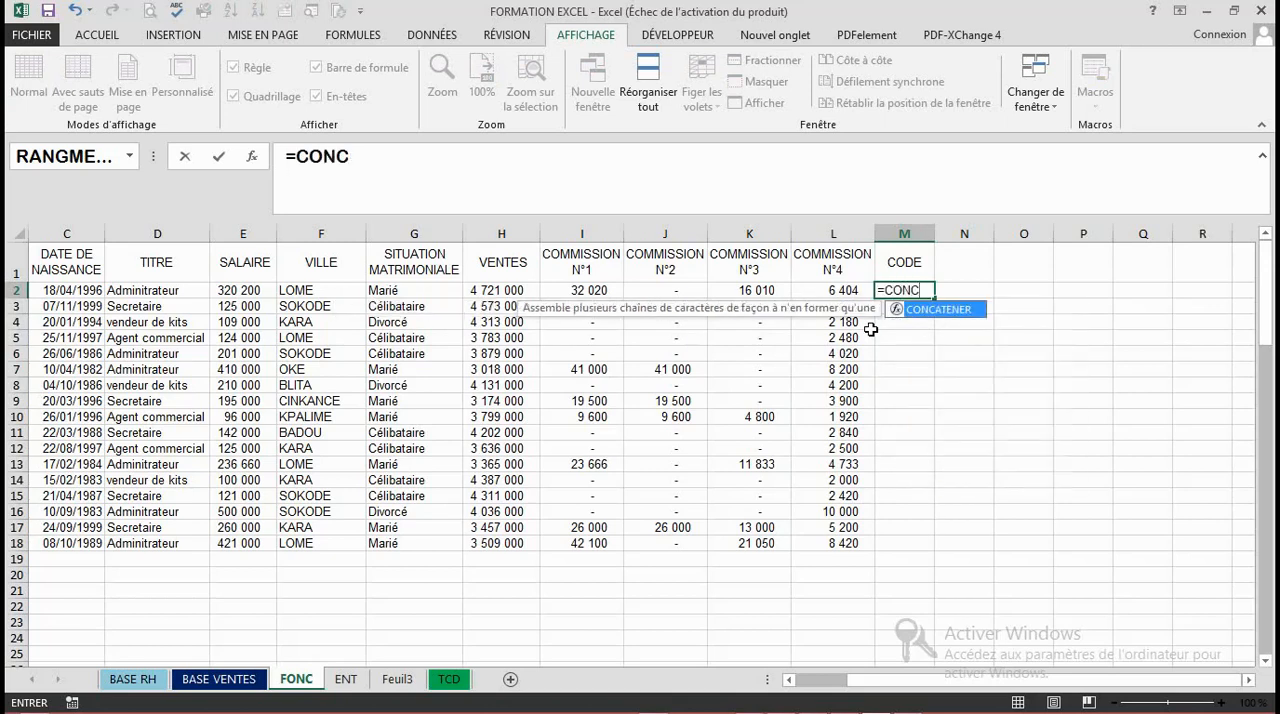
double_click(935, 310)
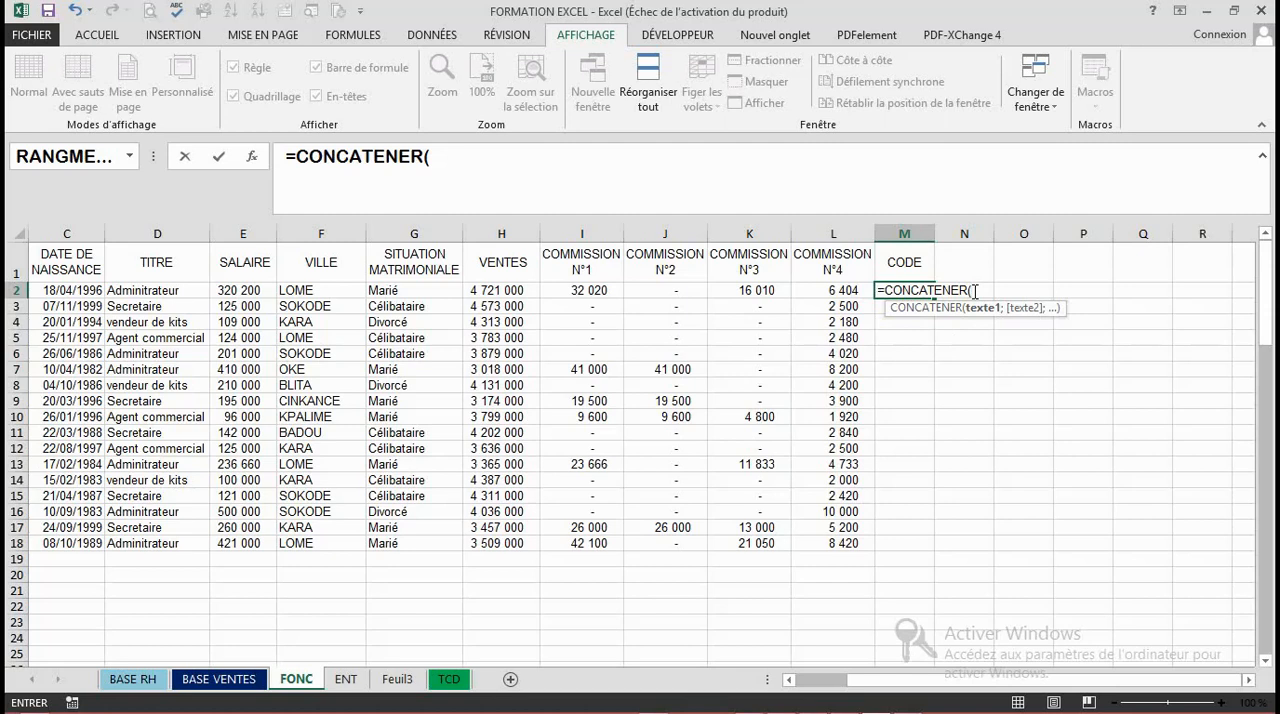
- Add GAUCHE(D2;3) as the first text of CONCATENER, taking three characters of TITRE, followed by a semicolon separator
text(GA)
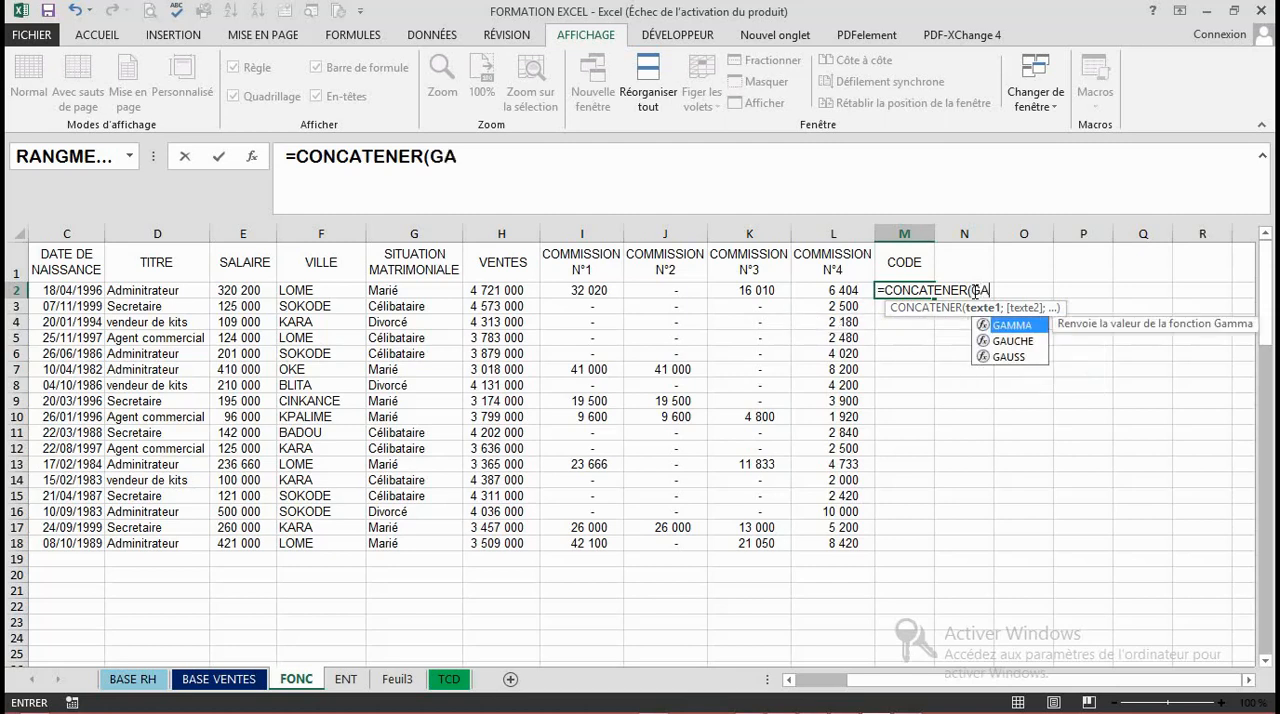
double_click(1019, 341)
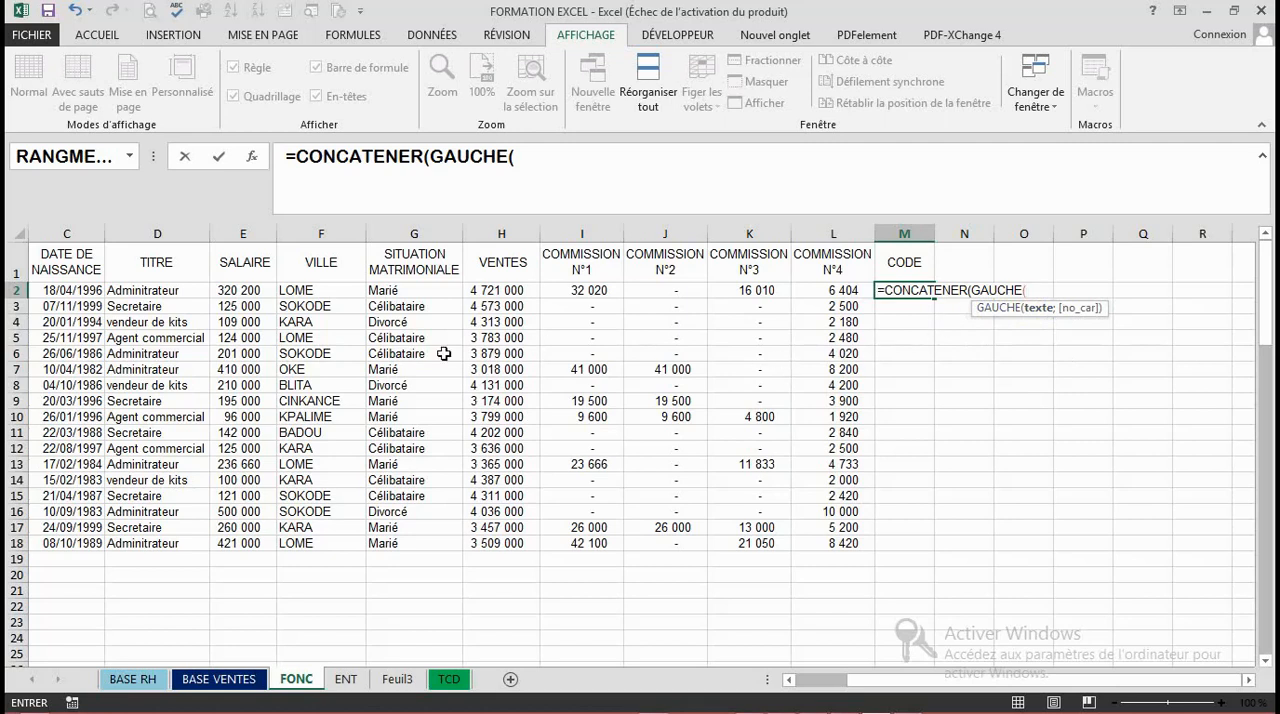
click(153, 290)
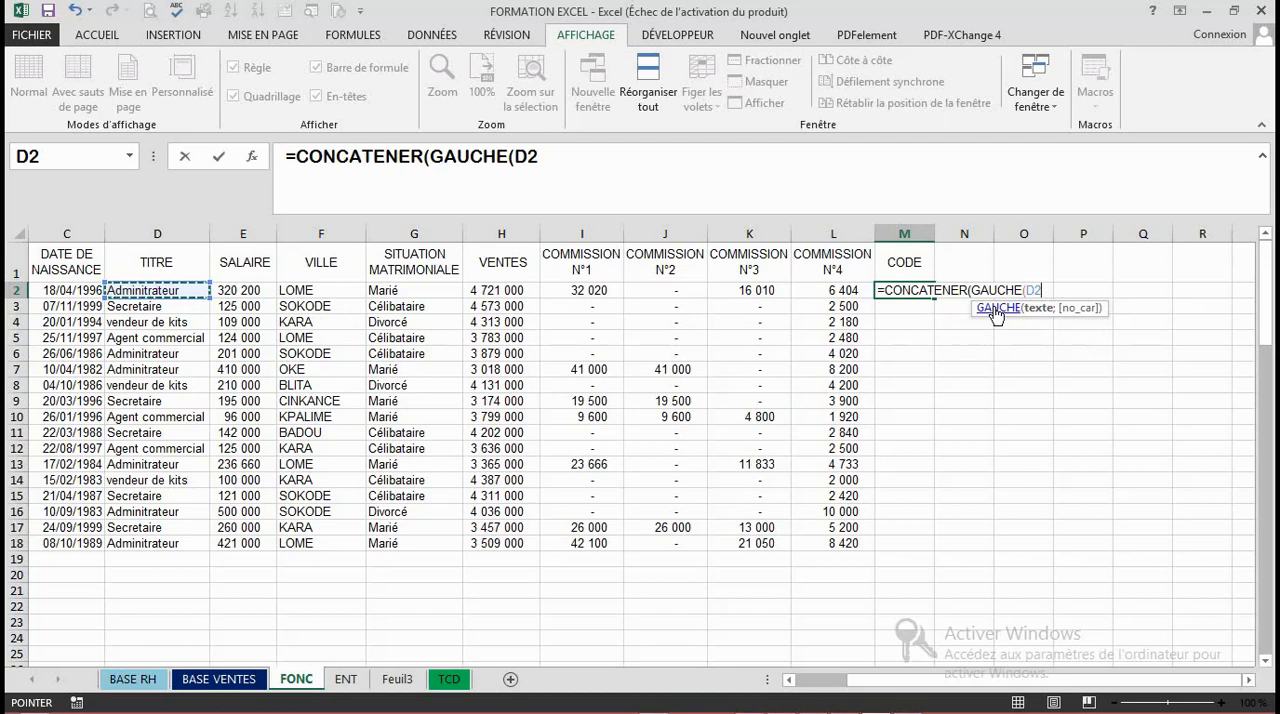
text(;)
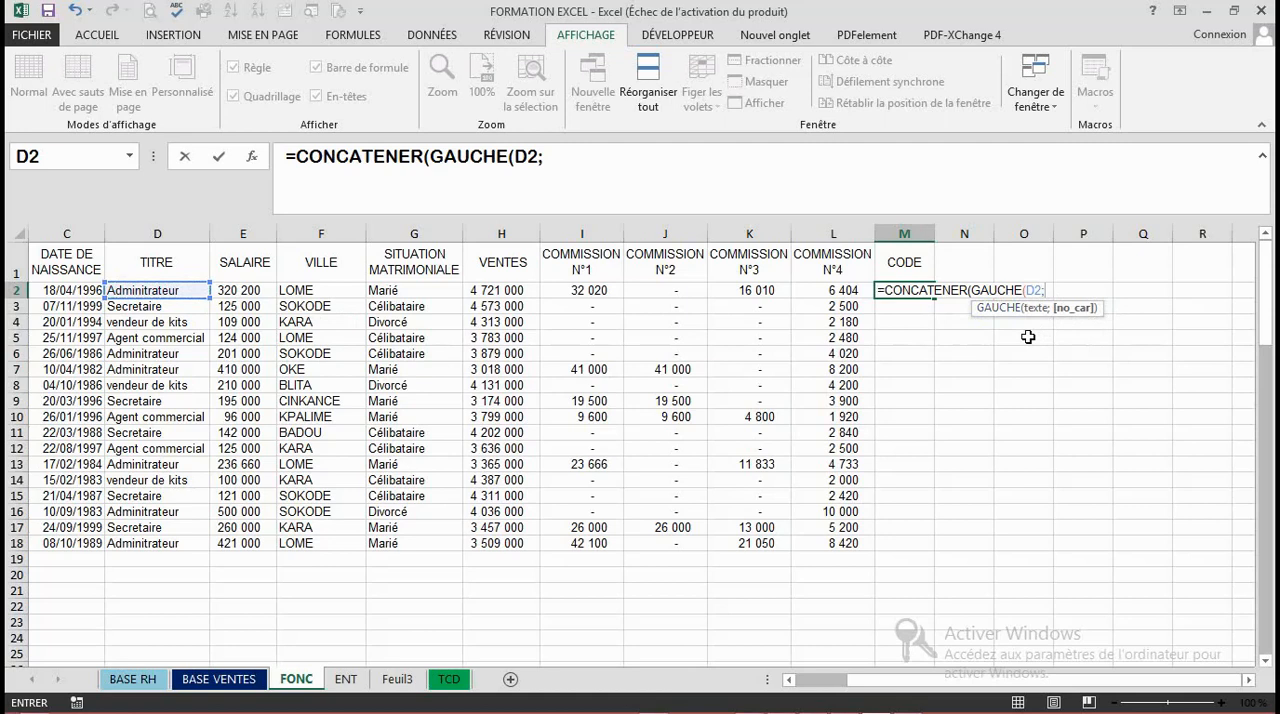
text(3))
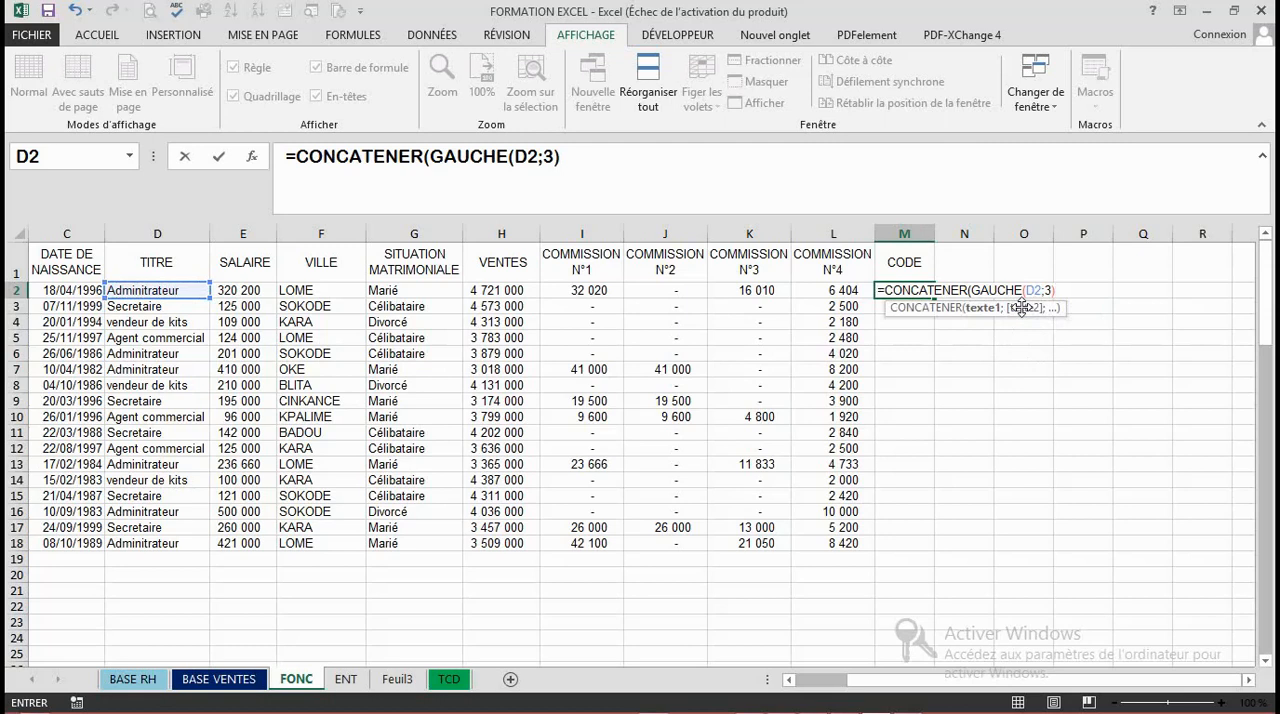
text(;)
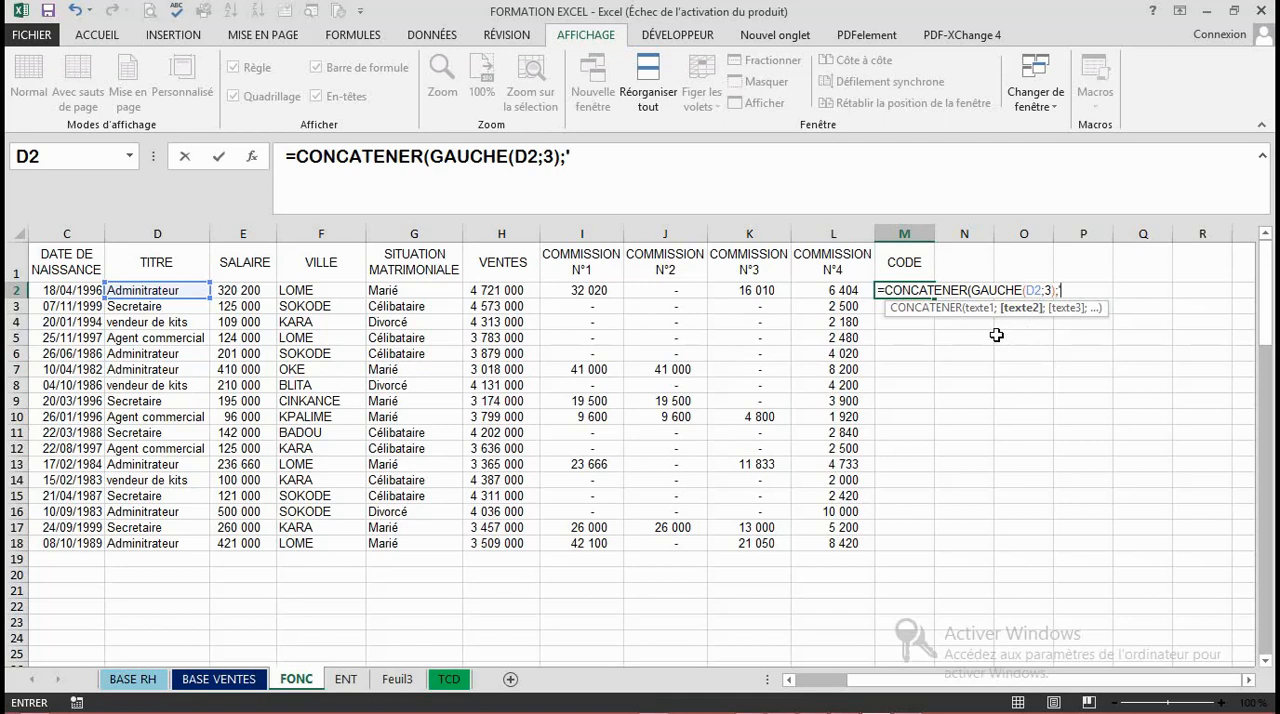
- Add "@" in quotation marks as the second text of CONCATENER, followed by a semicolon separator
text(@")
click(1063, 289)
key(BackSpace)
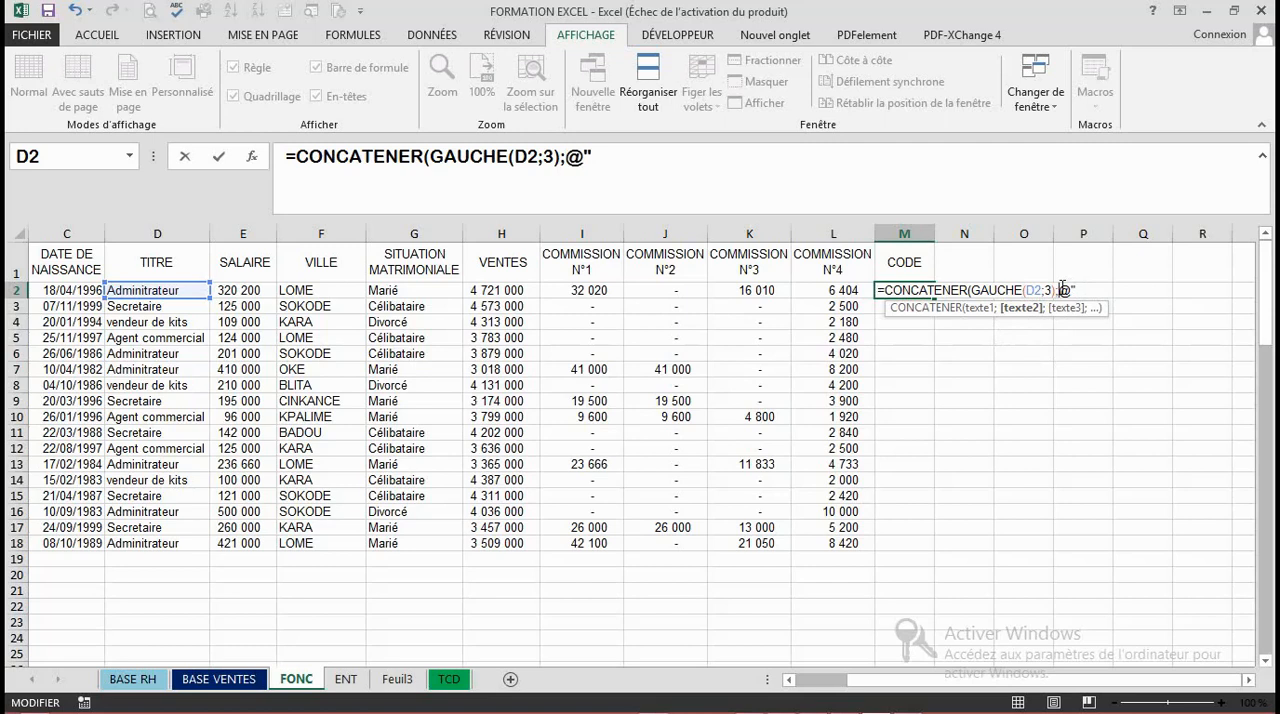
text(")
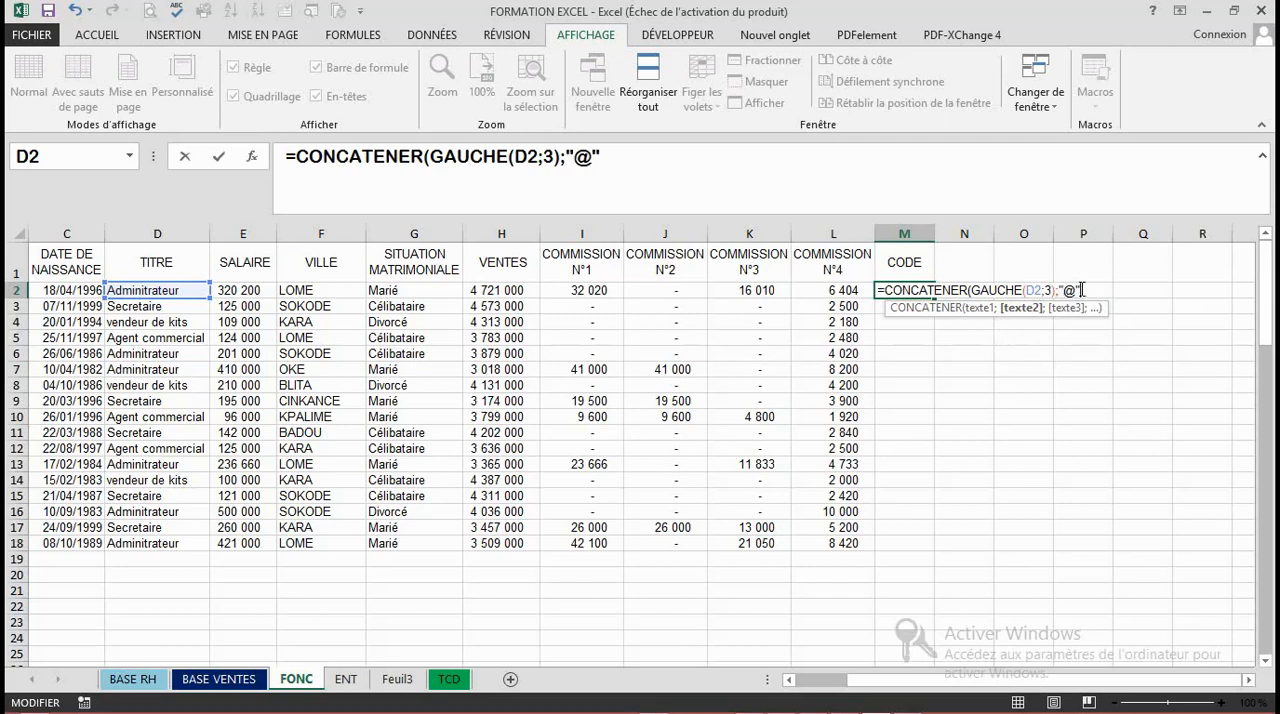
text(;)
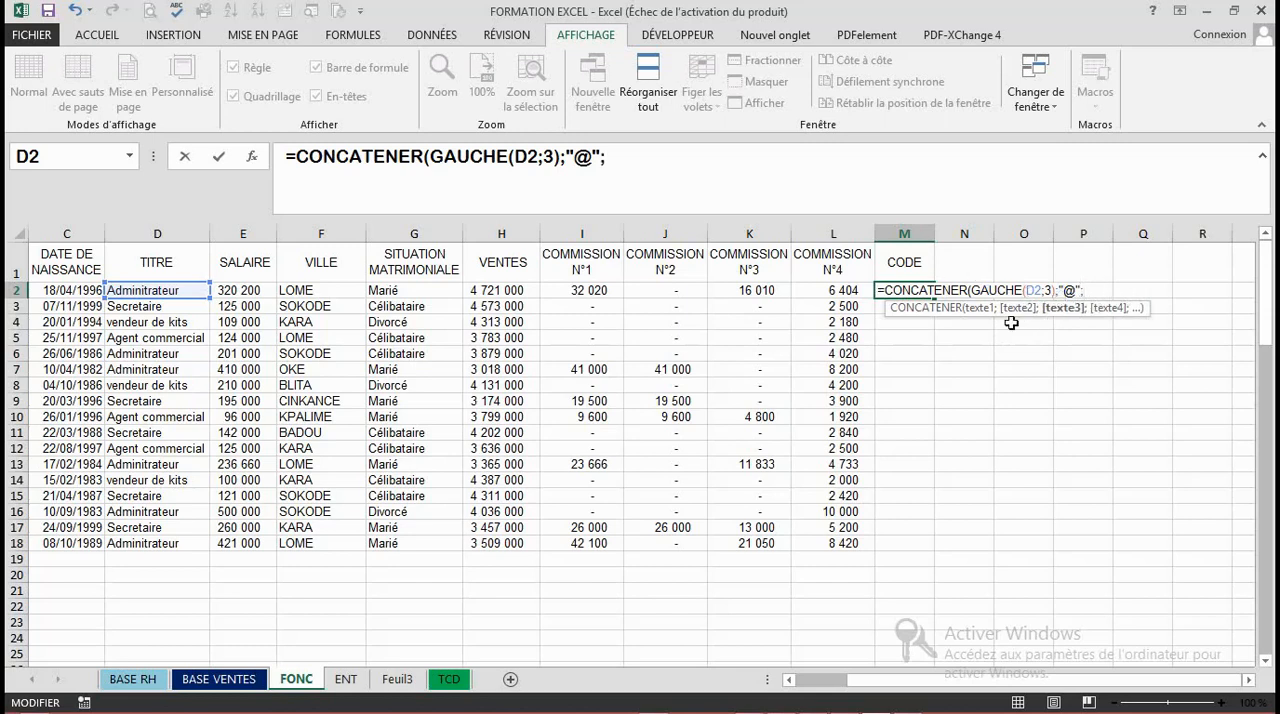
- Begin the third text of CONCATENER with STXT, using the SITUATION MATRIMONIALE cell G2 as its text
text(STX)
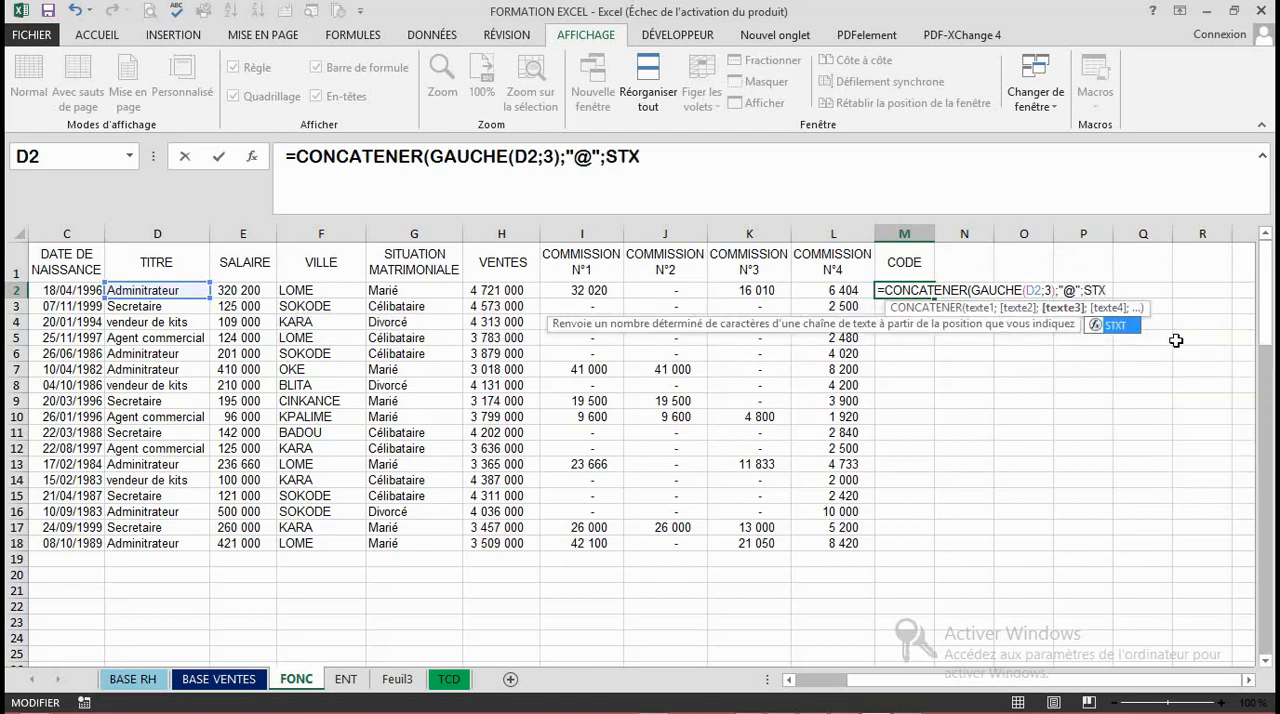
double_click(1117, 326)
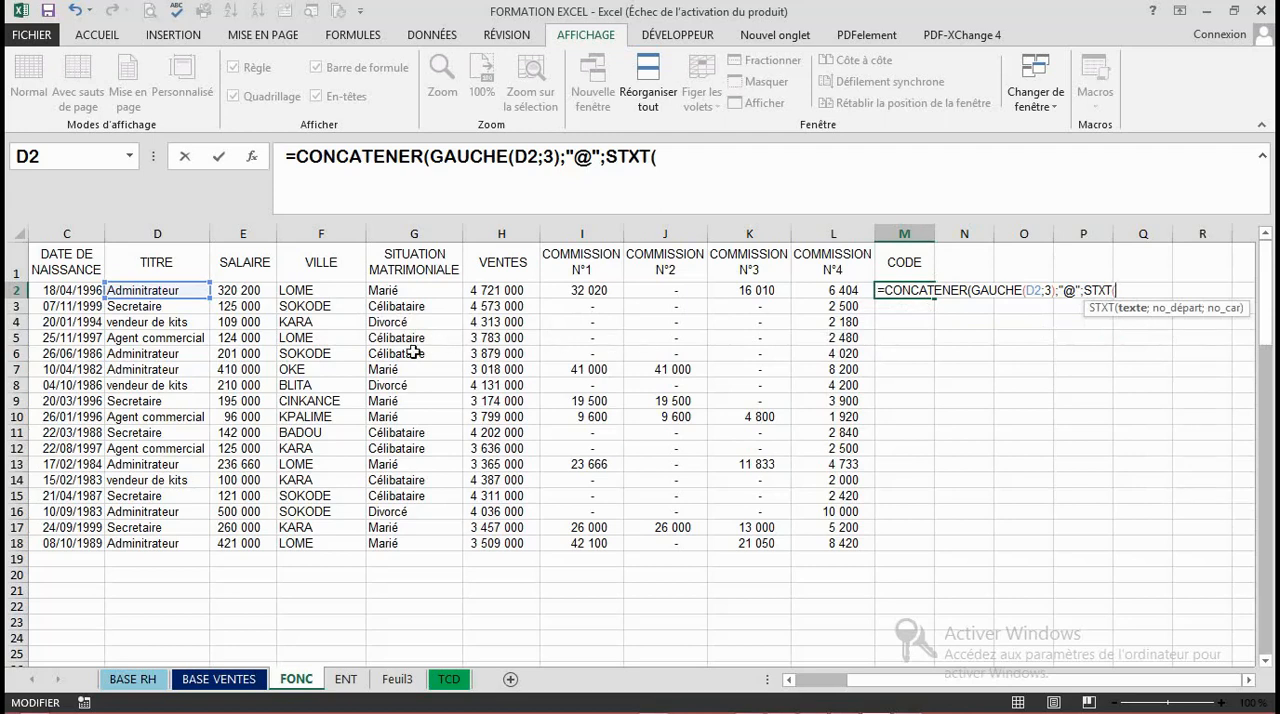
key(F2)
click(387, 290)
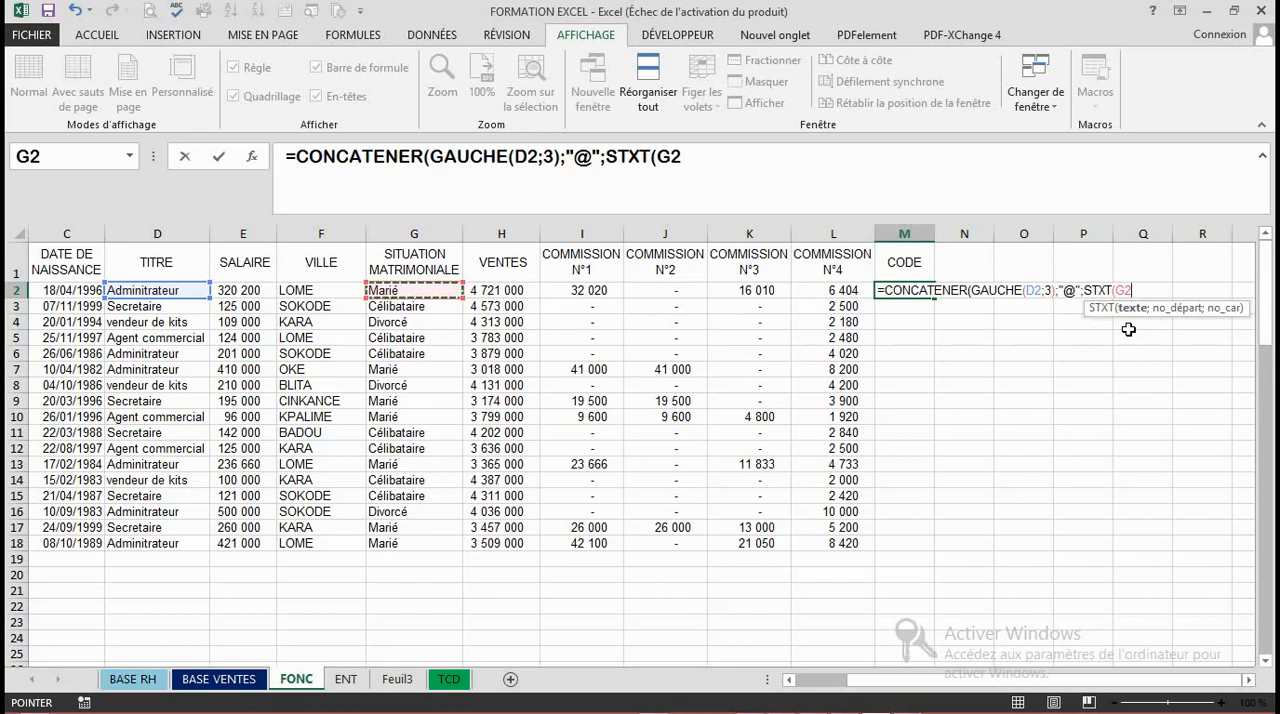
text(2)
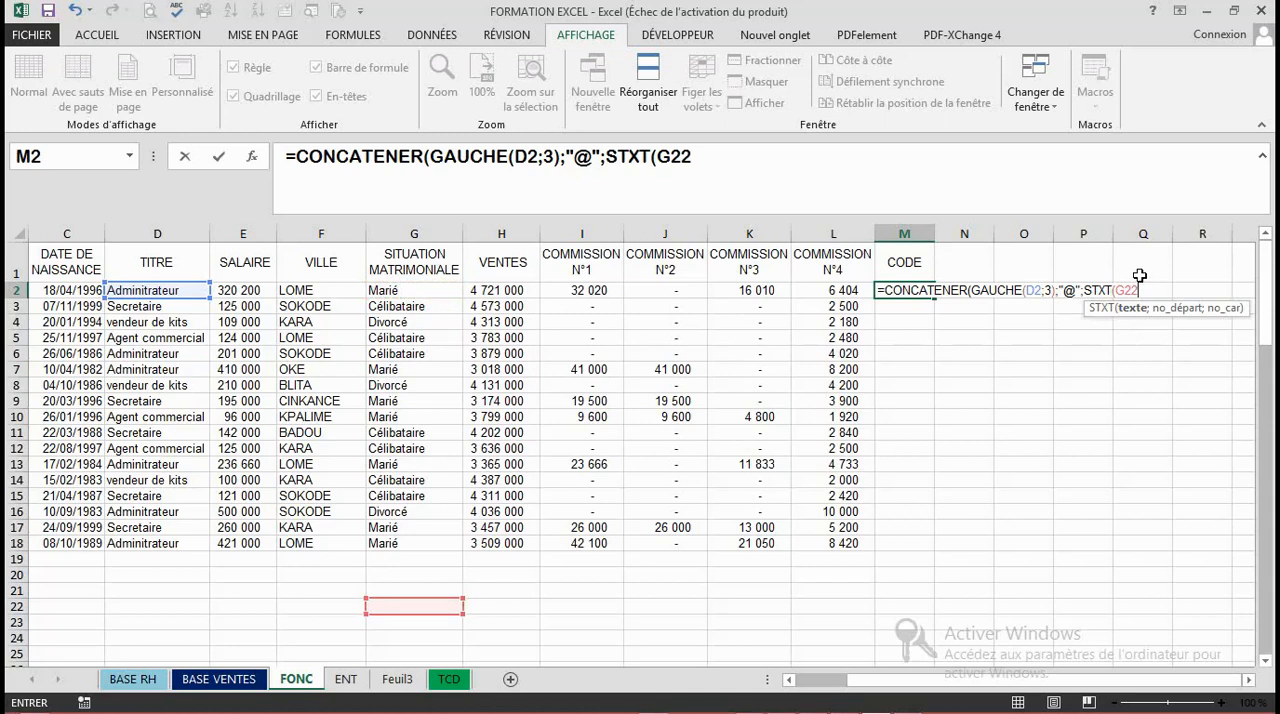
double_click(1140, 290)
click(1140, 290)
key(BackSpace)
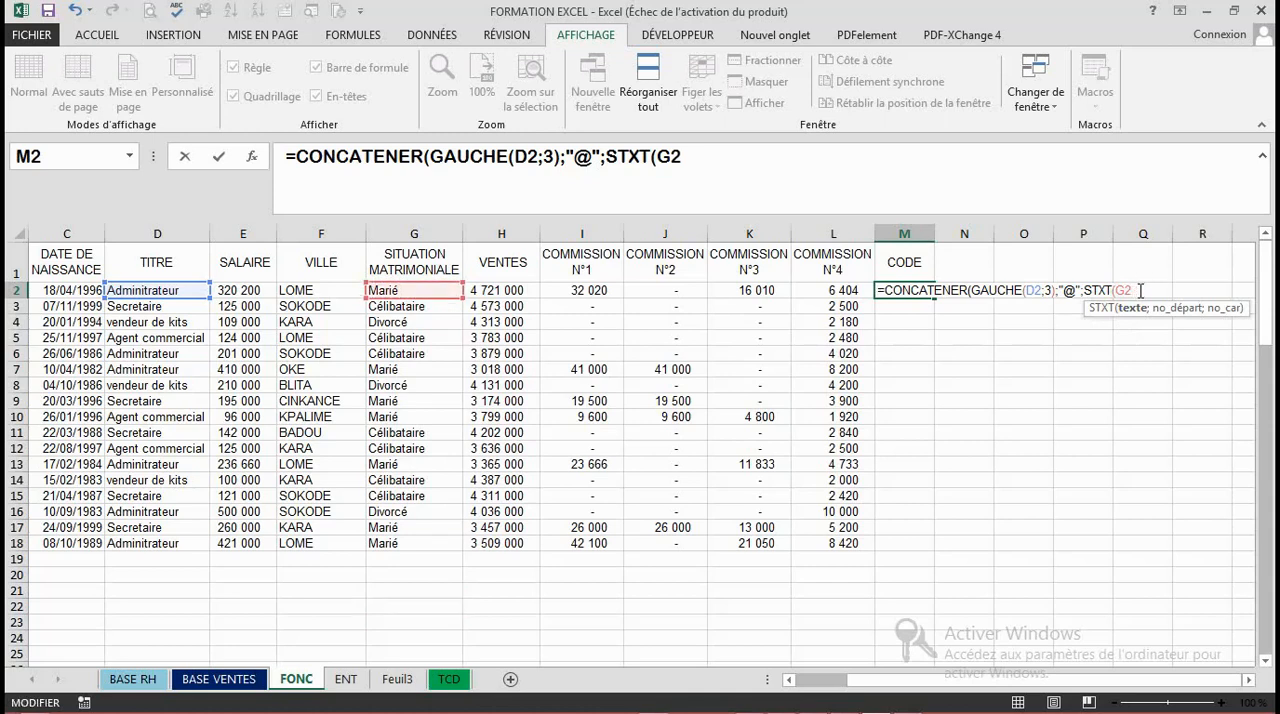
- Complete the STXT on G2 with start position 2 and 1 character, followed by a semicolon separator
text(;)
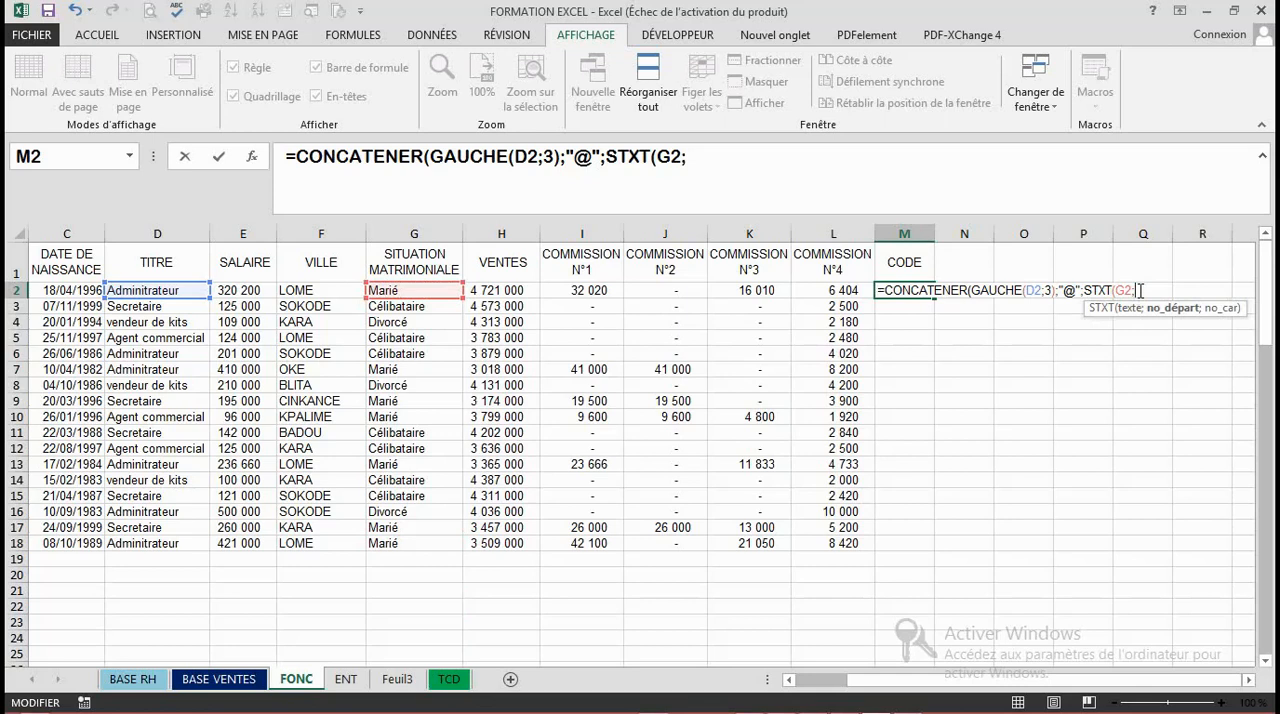
text(2)
text(;)
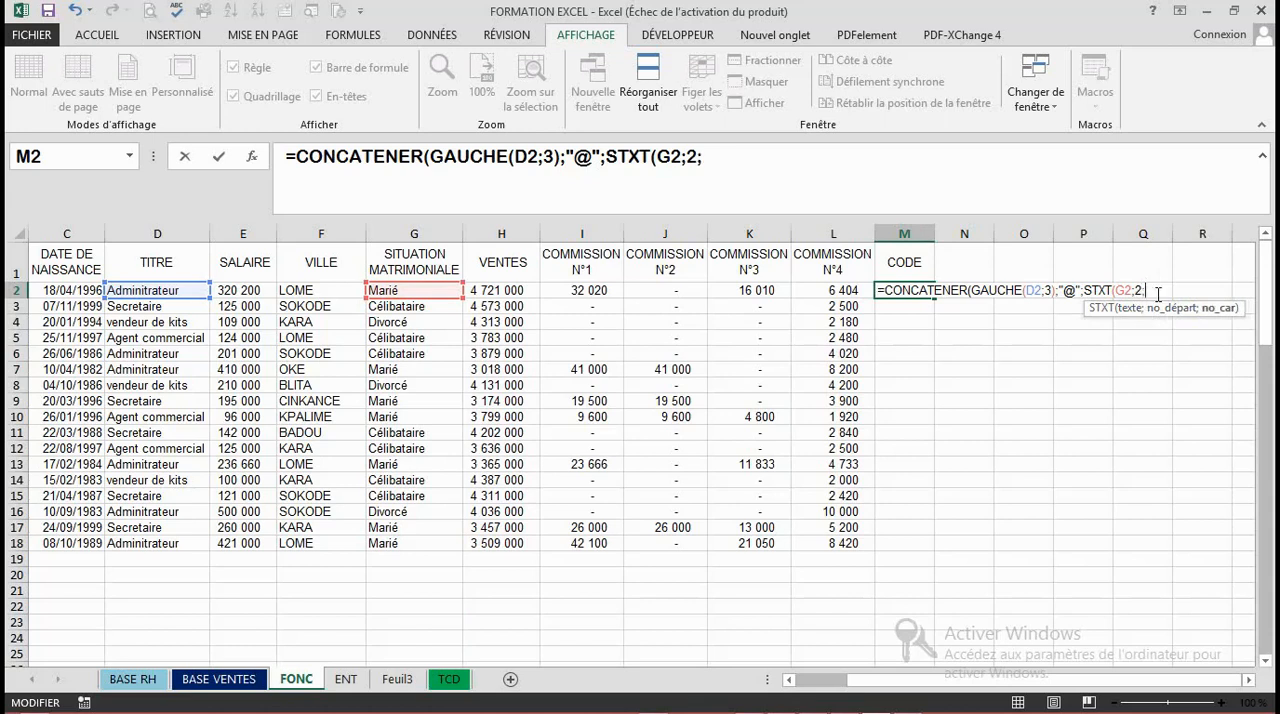
text(1);)
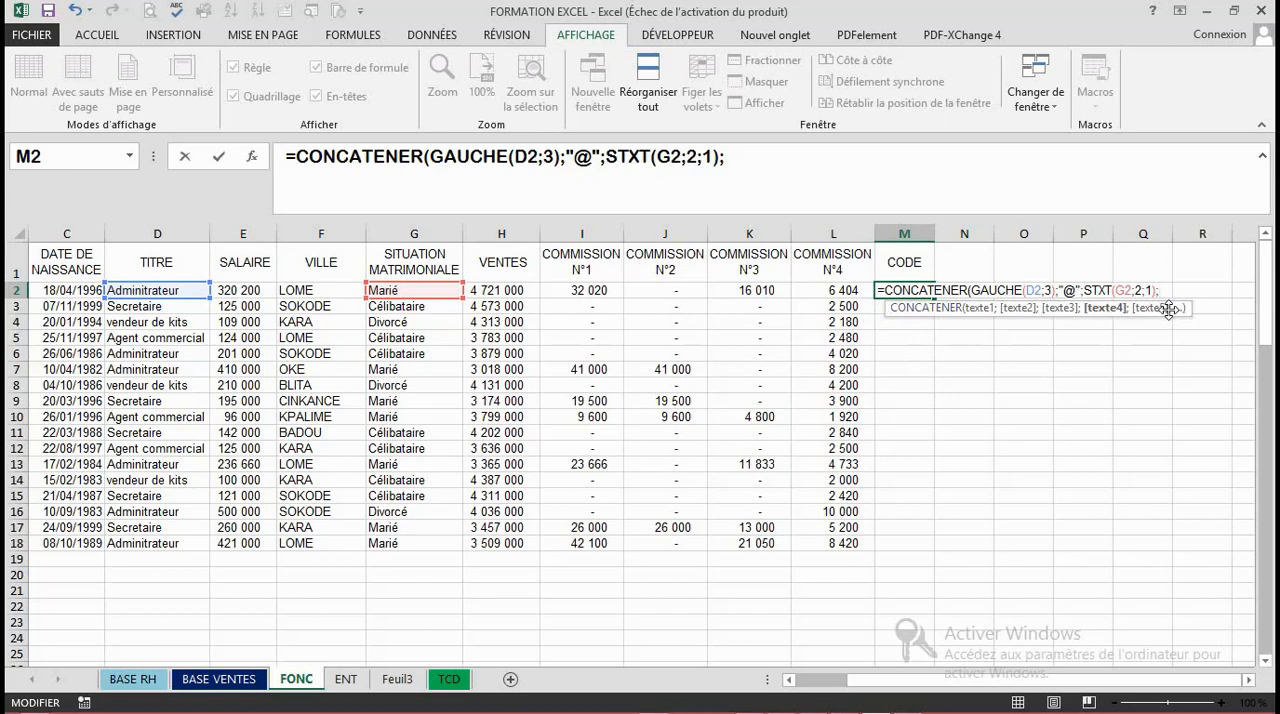
- Add "-" in quotation marks as the fourth text of CONCATENER, followed by a semicolon separator
text("-";)
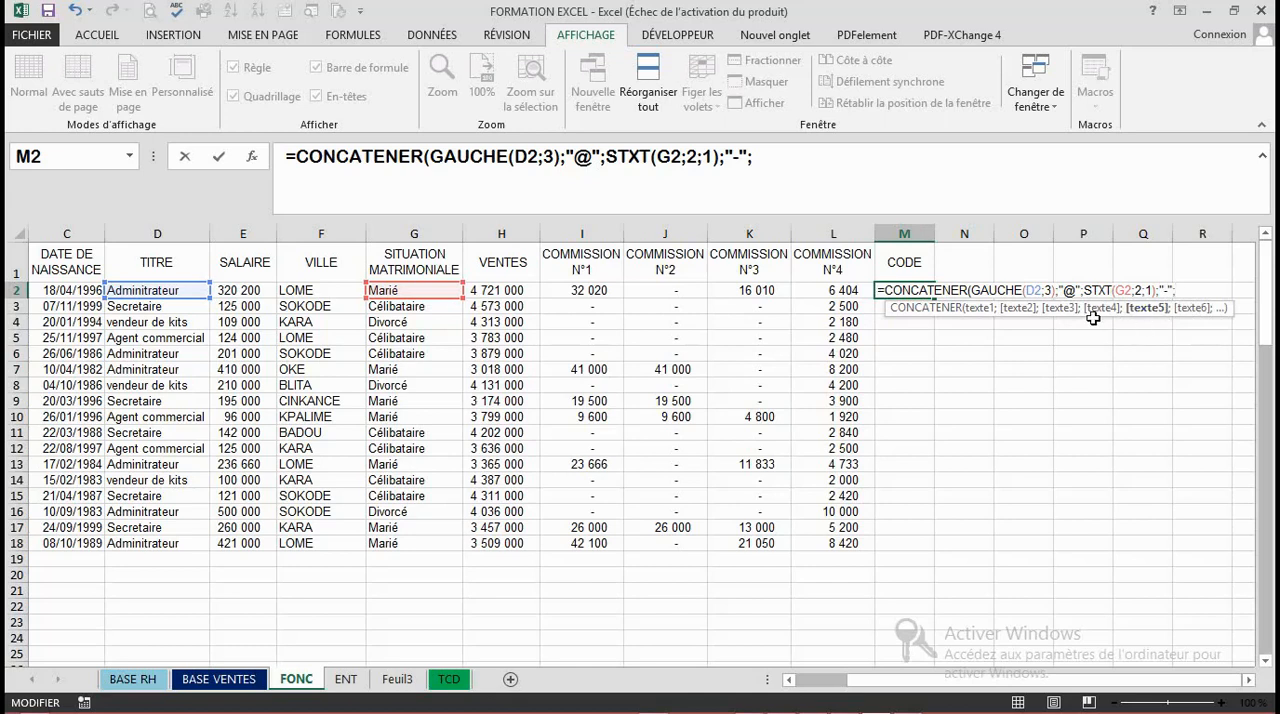
text(ST)
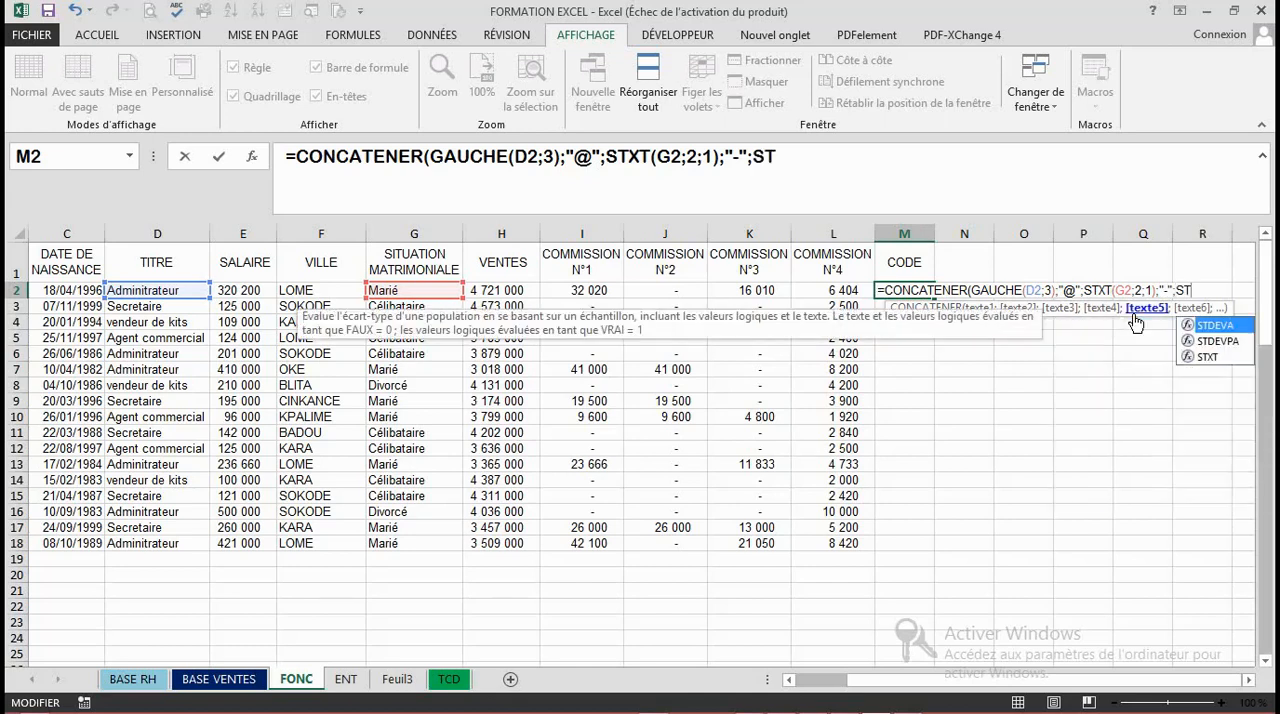
- Begin the fifth text with another STXT, using the VILLE cell F2 as its text, followed by a semicolon
click(1214, 357)
double_click(1214, 357)
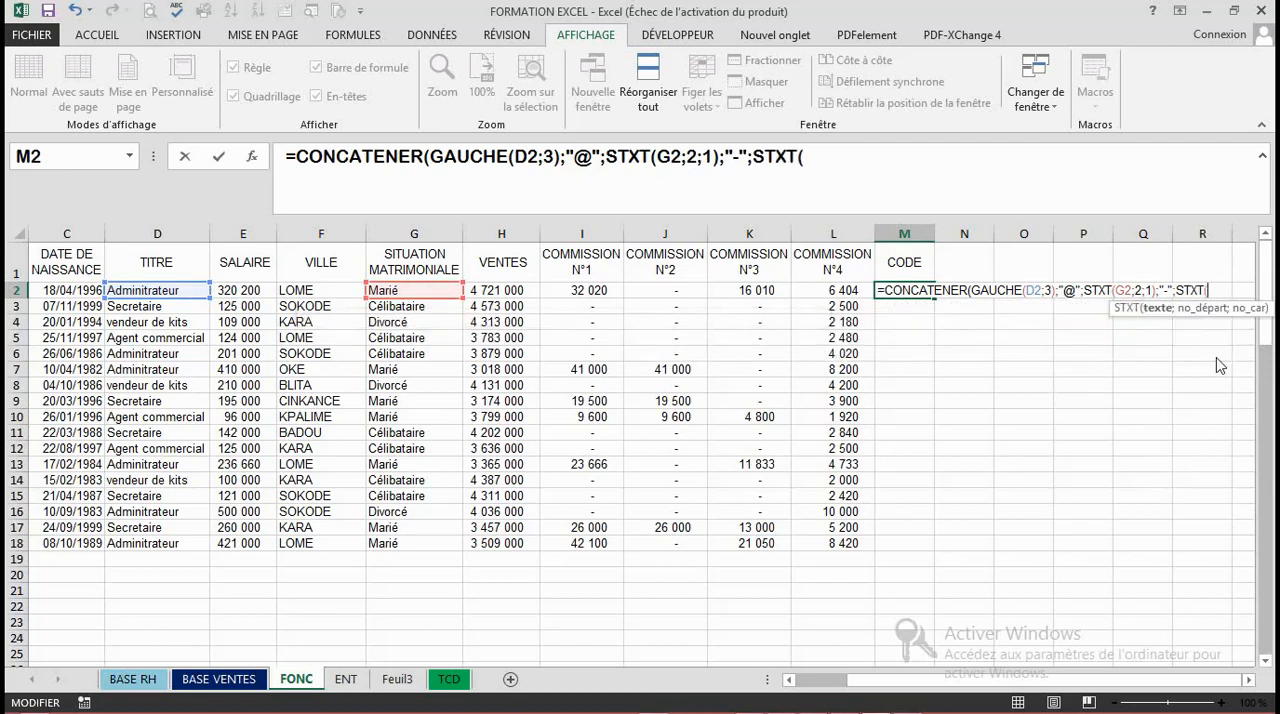
click(296, 290)
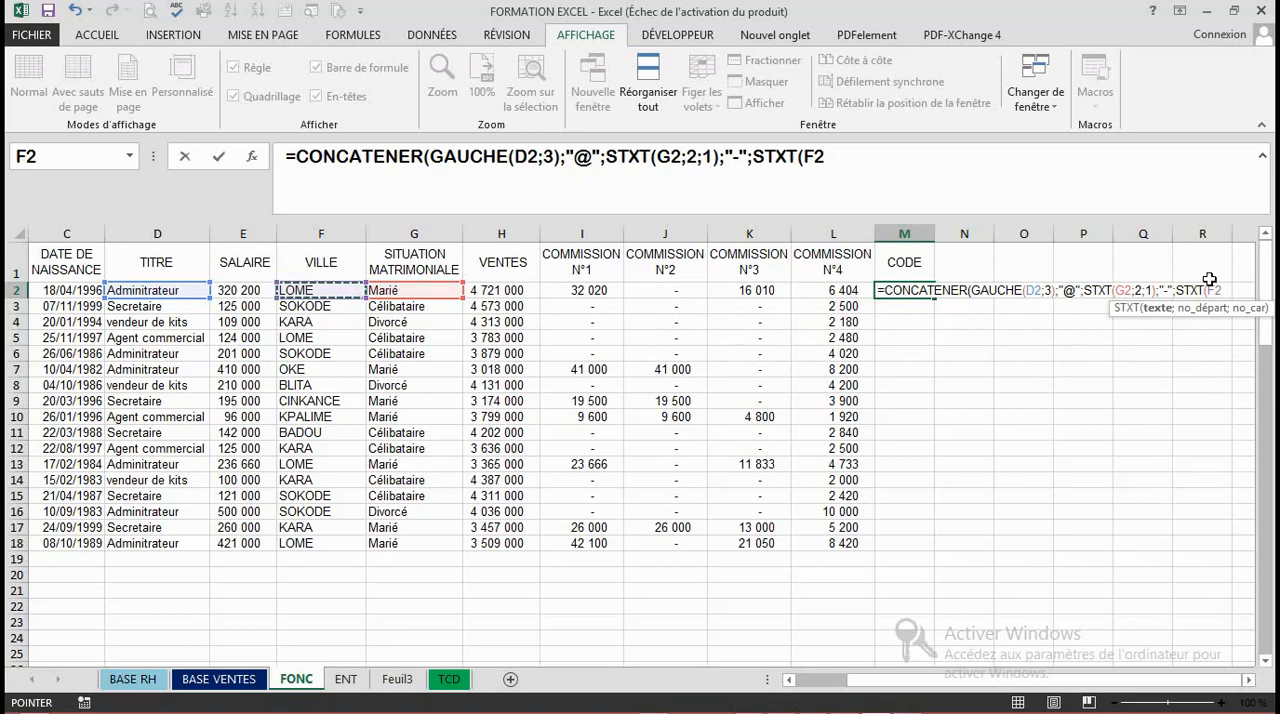
text(;)
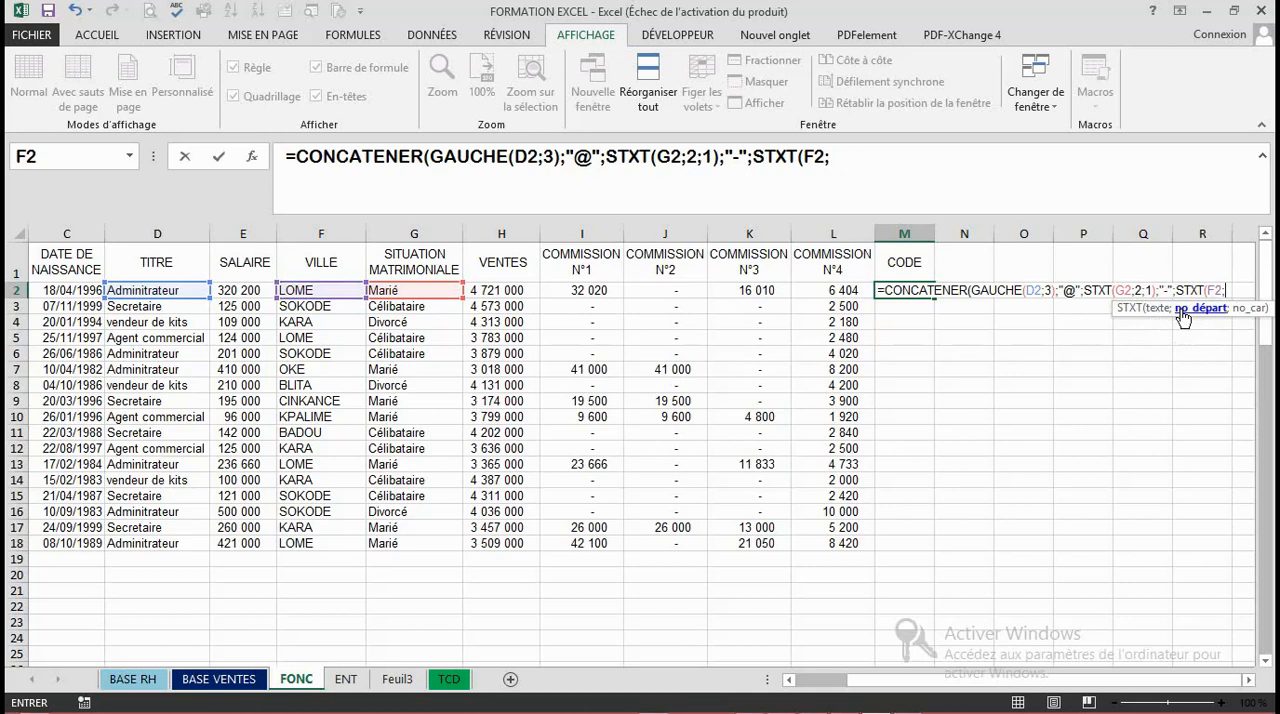
- Finish the STXT on F2 with start position 1 and 3 characters, close CONCATENER and validate the formula in M2
text(&)
key(BackSpace)
text(1)
text(;)
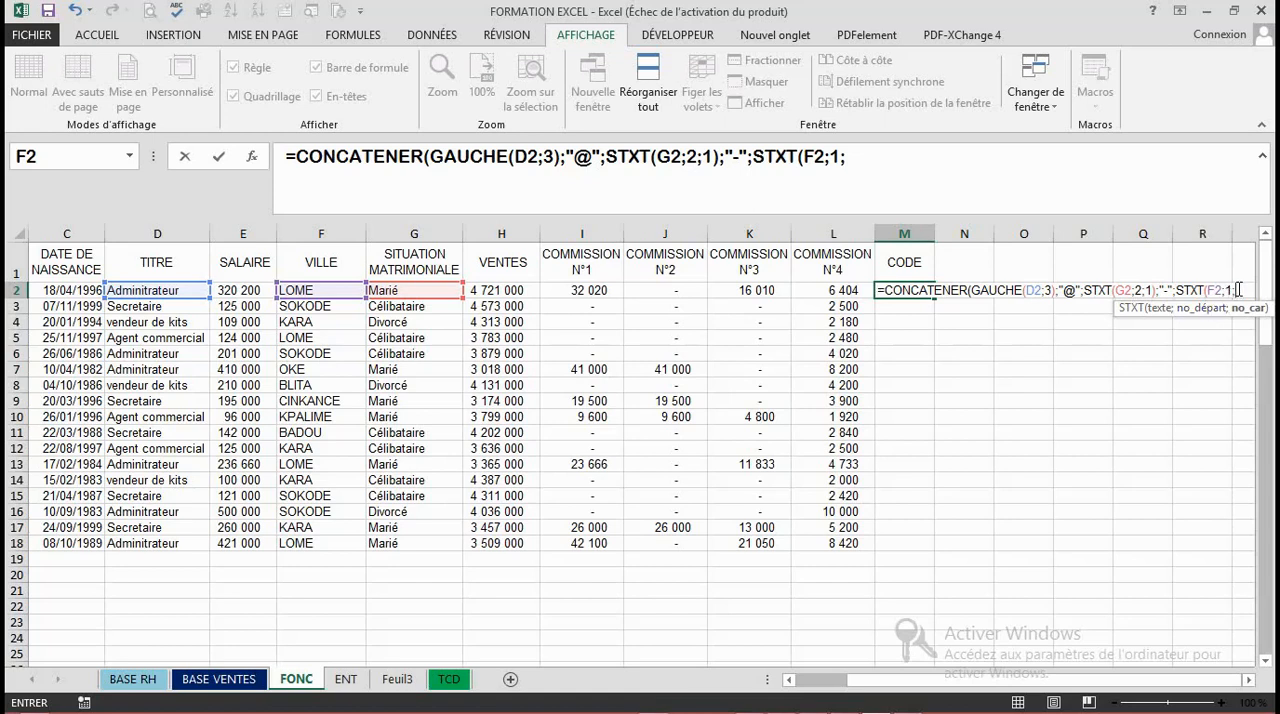
text(3)))
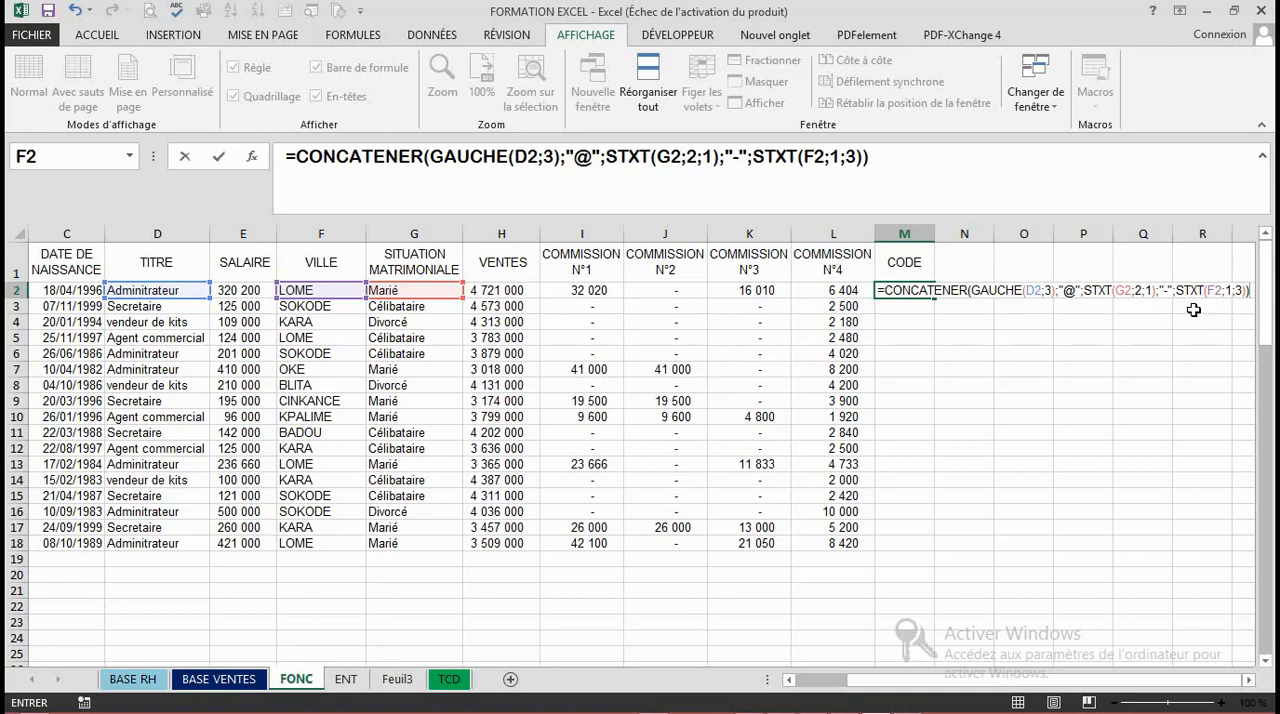
key(Return)
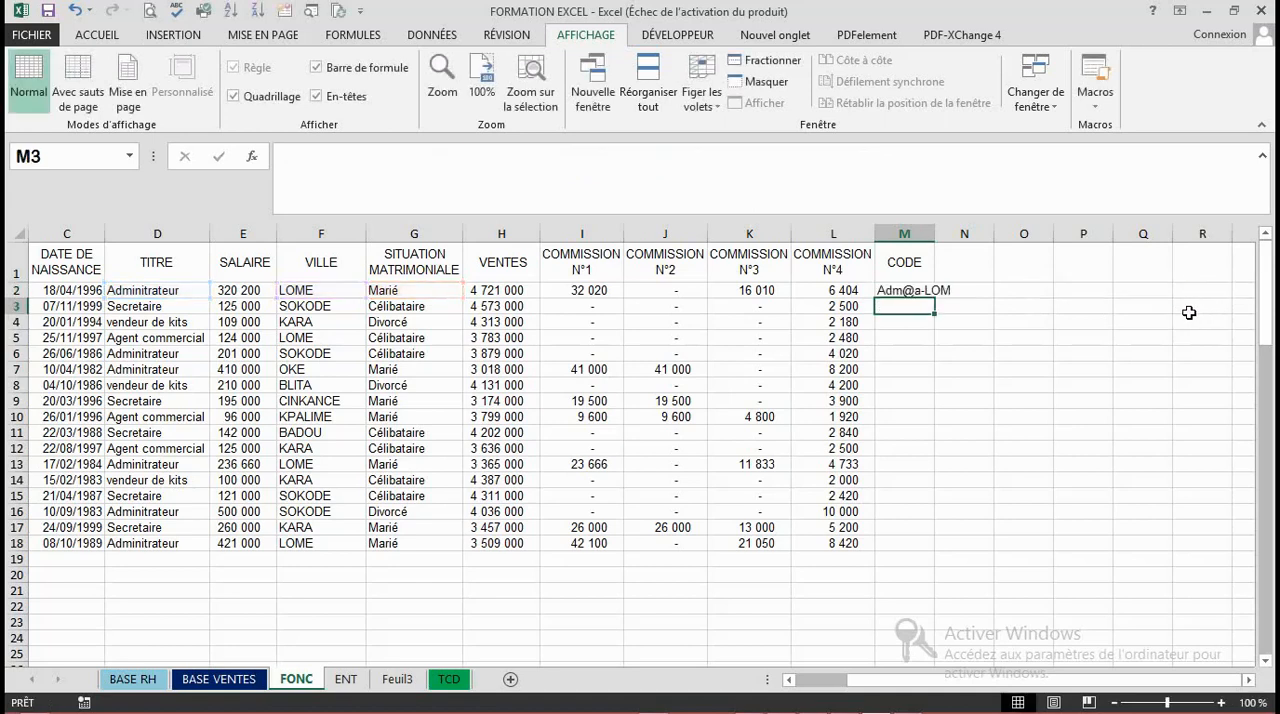
- Copy the CODE formula from M2 down to M18 and fit column M's width to its contents
click(918, 291)
double_click(937, 299)
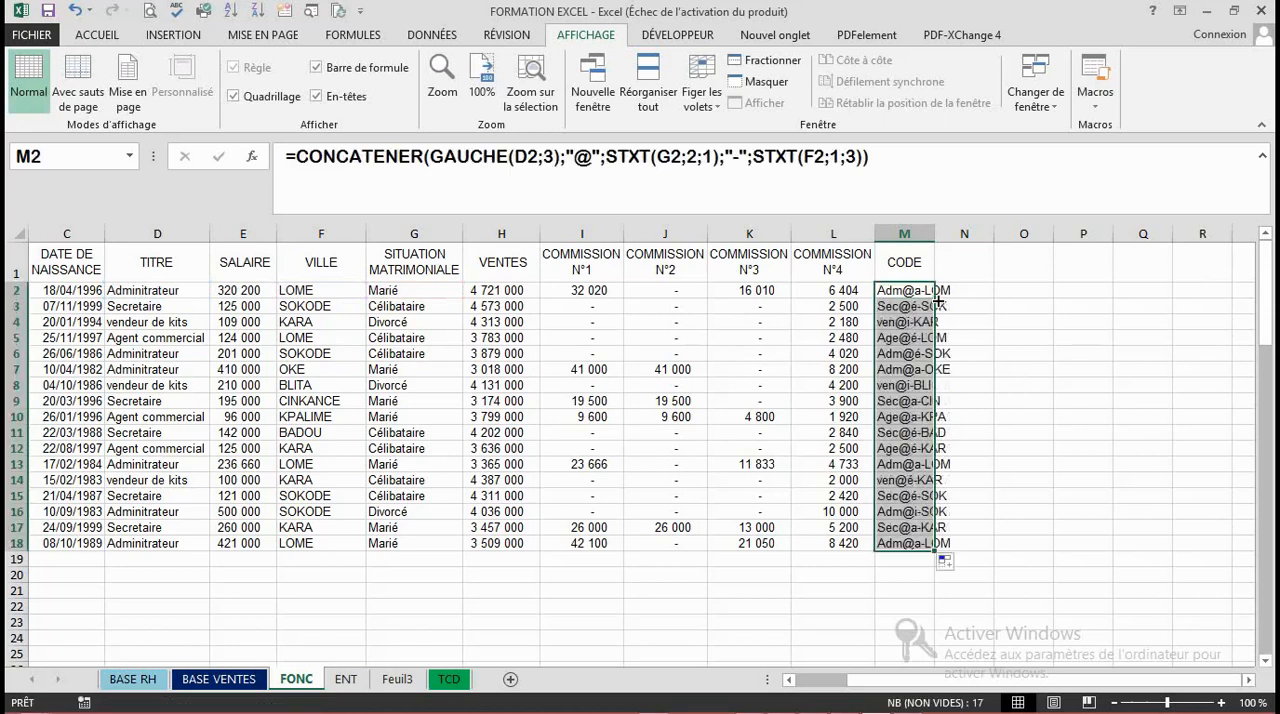
double_click(934, 232)
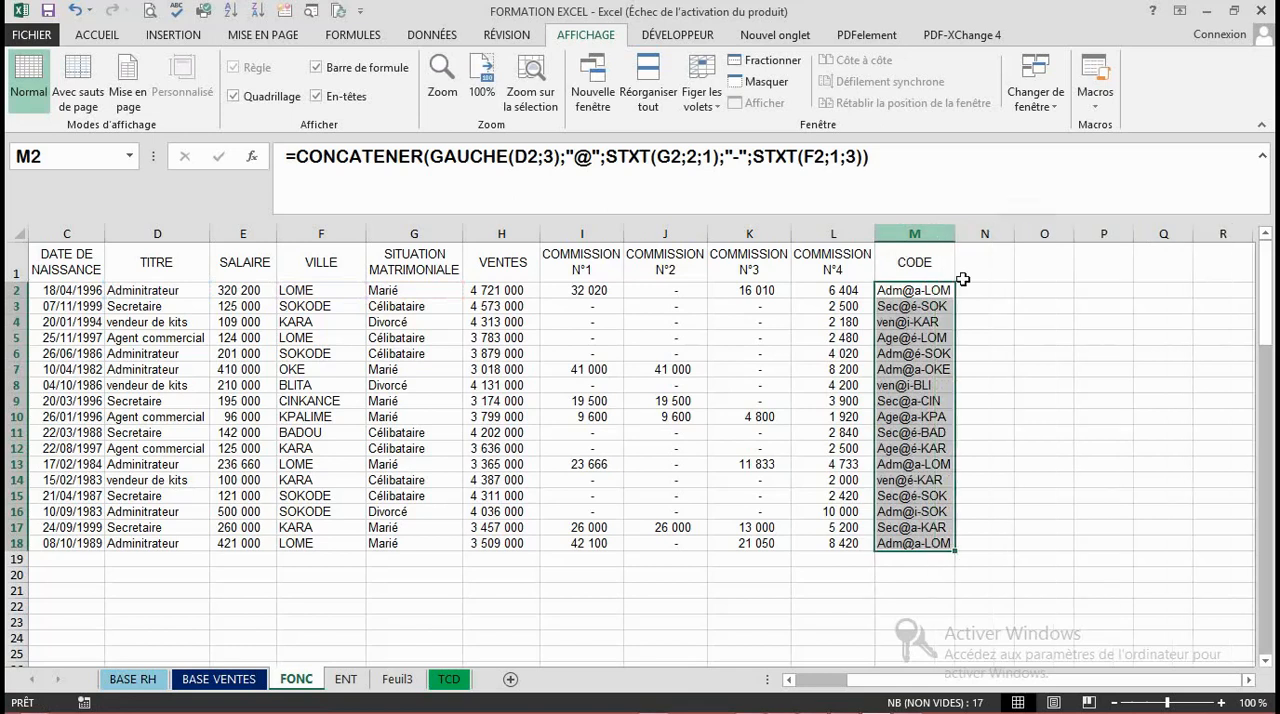
click(1045, 400)
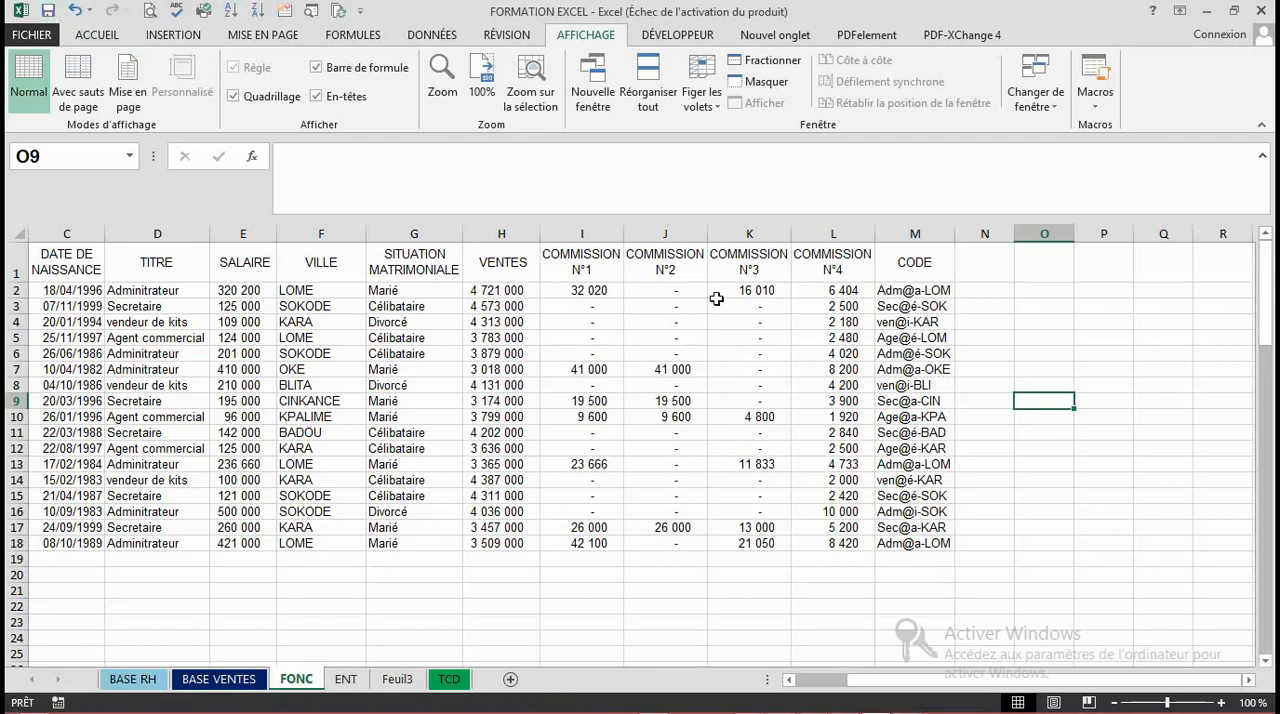
- Review the CODE formula in M2 and the headers of the CODE and COMMISSION columns
click(932, 287)
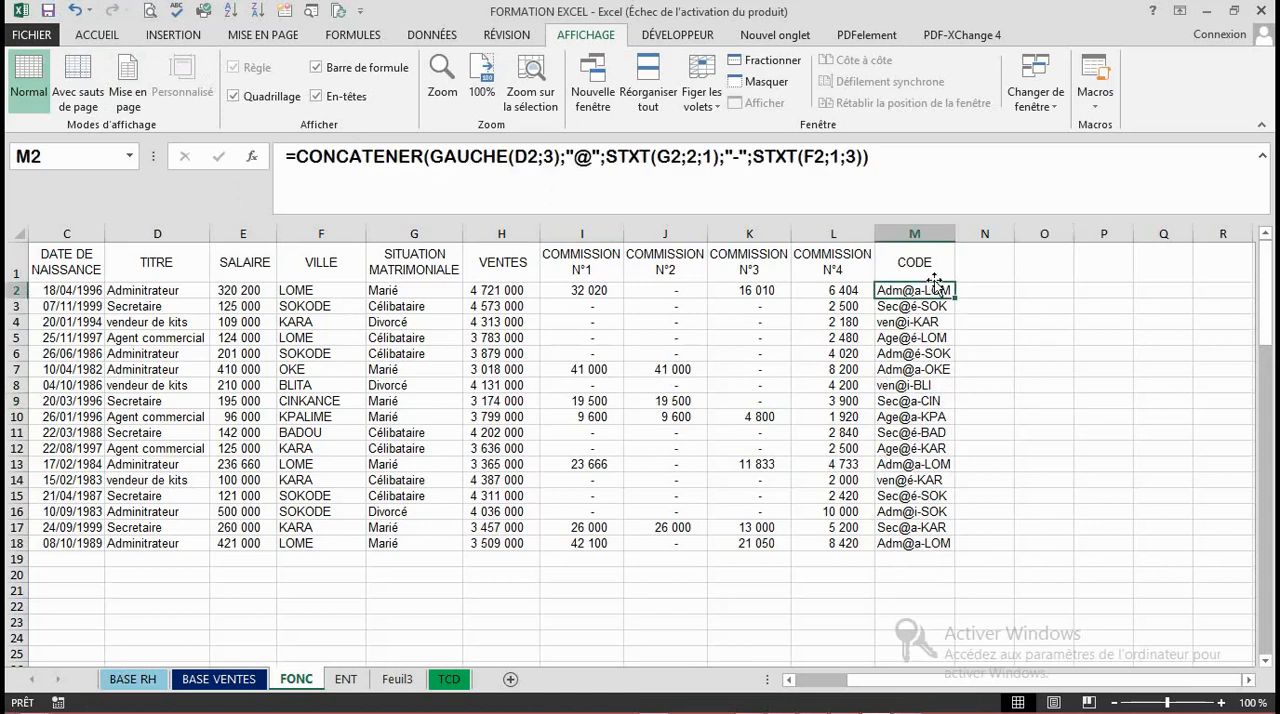
click(946, 265)
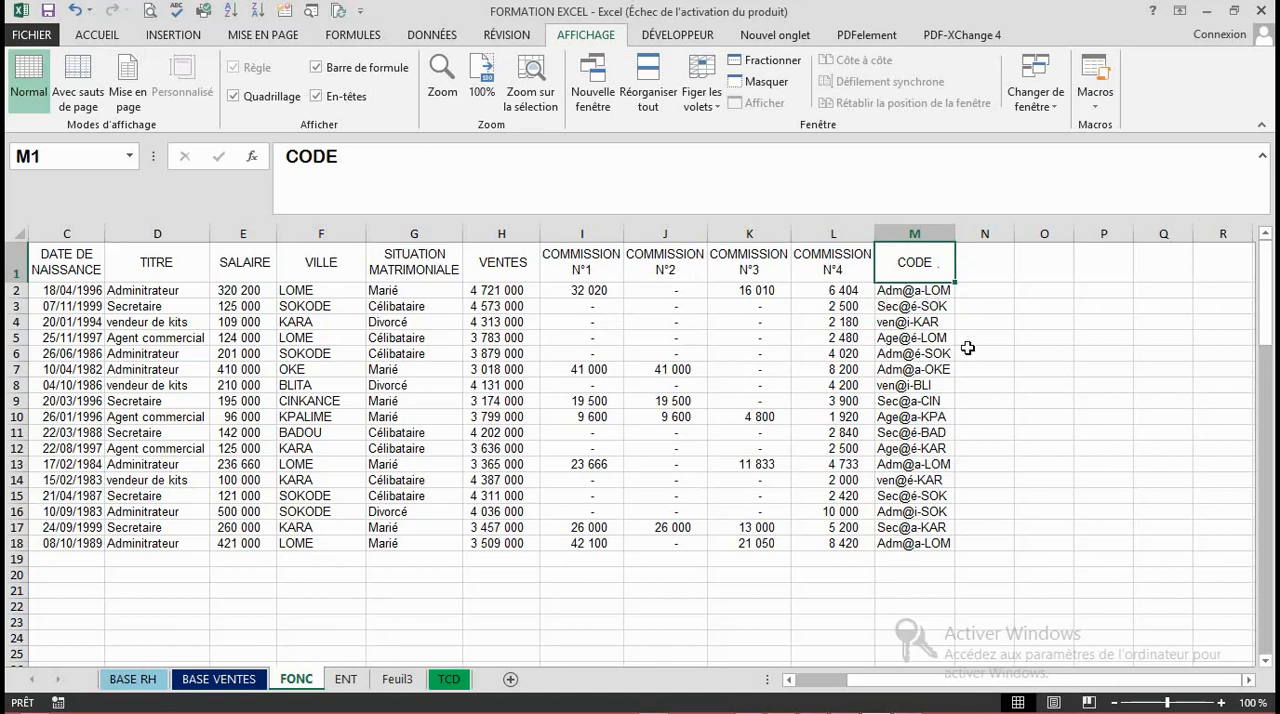
click(845, 255)
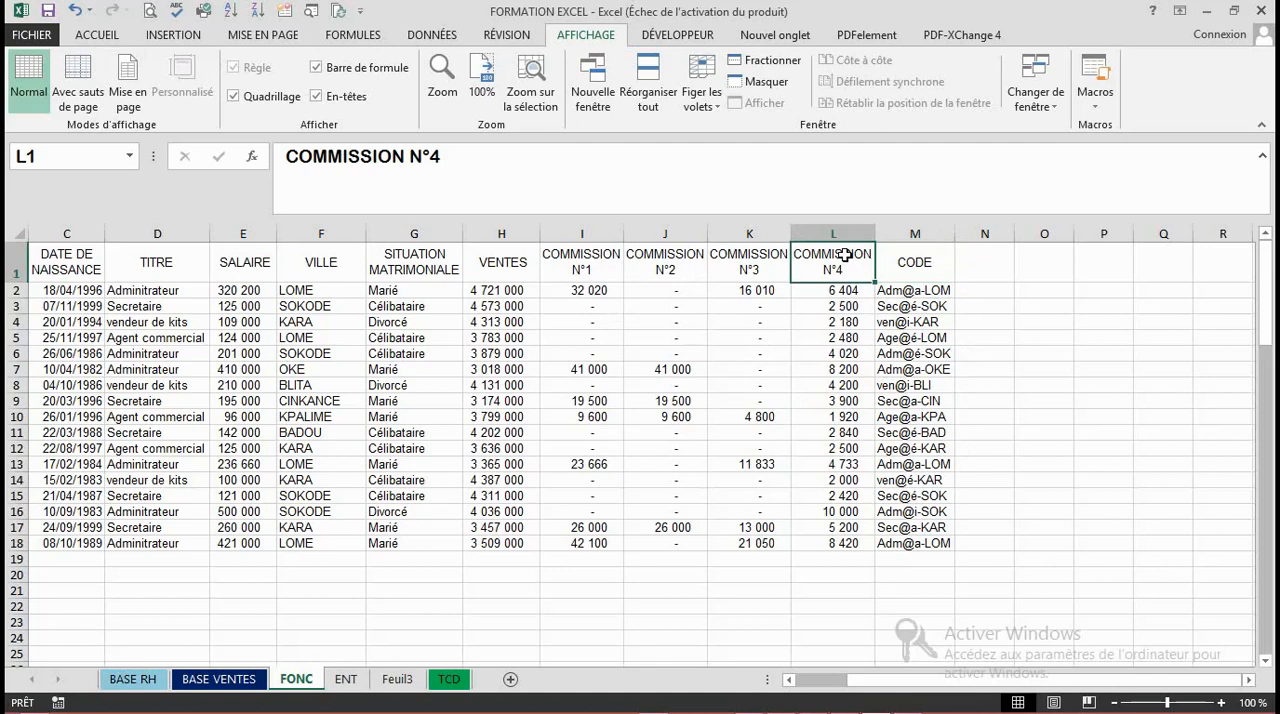
click(746, 257)
click(678, 258)
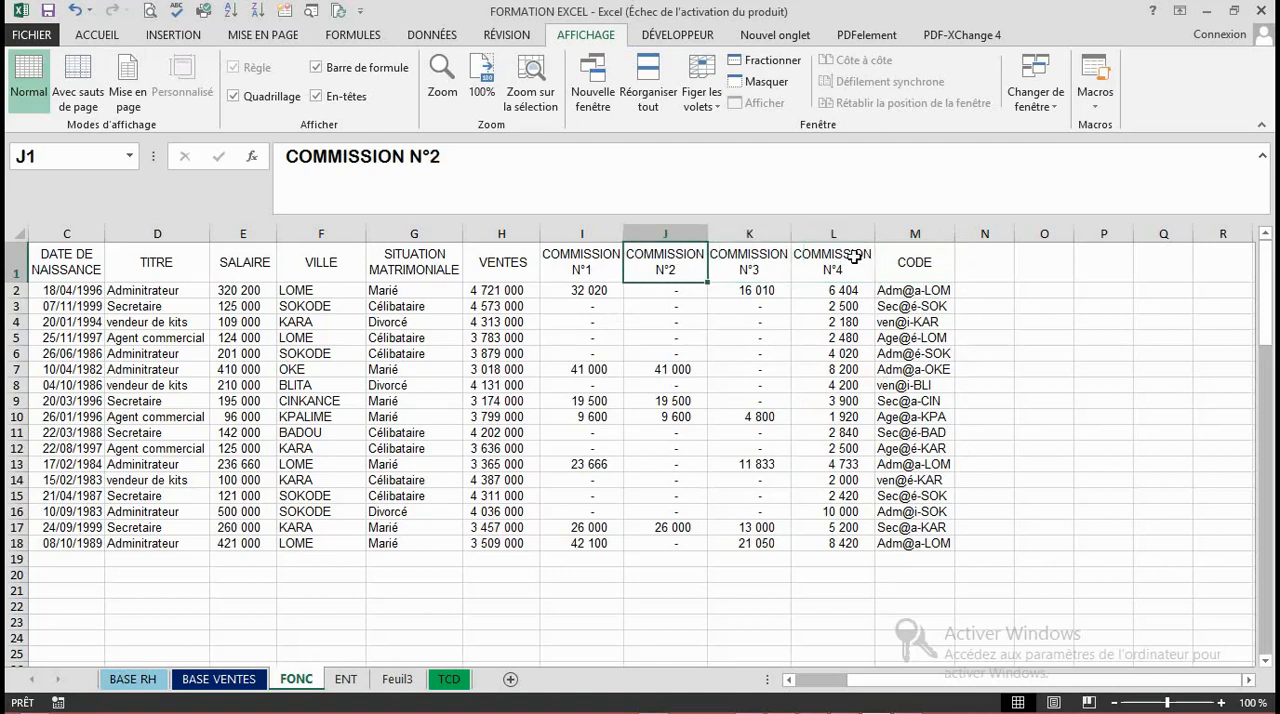
click(888, 259)
click(981, 275)
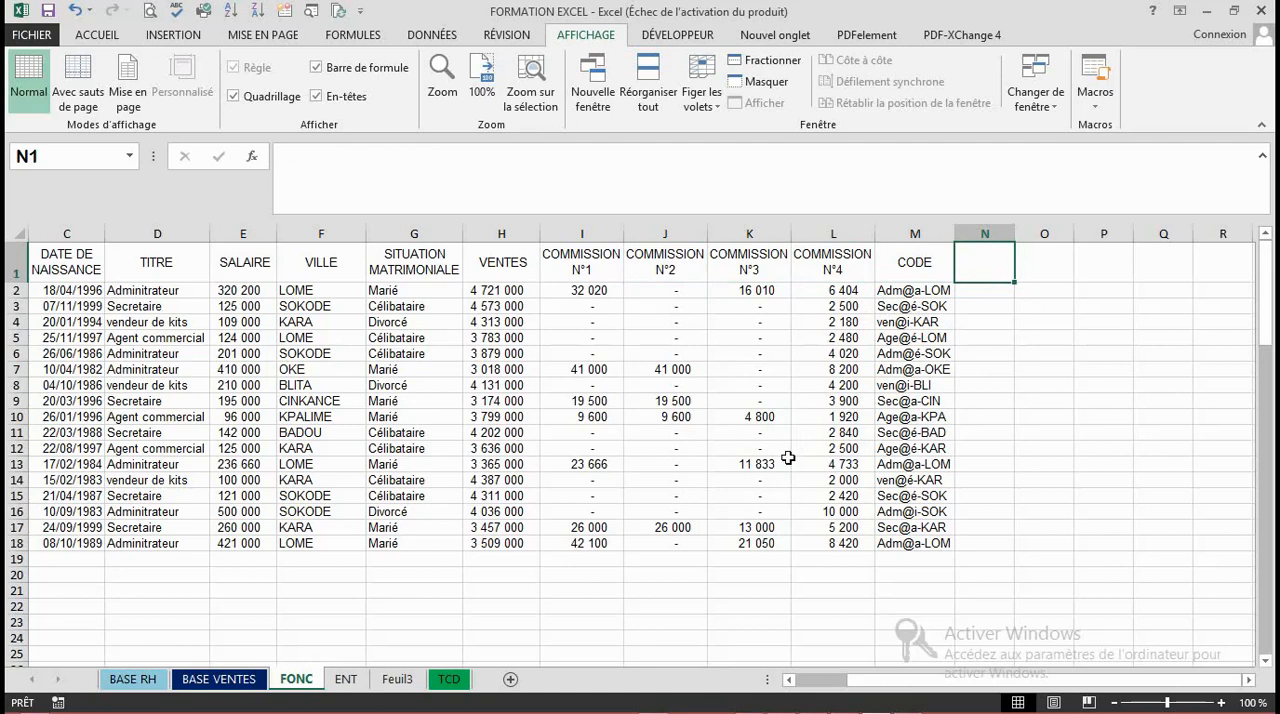
- Examine the copied CODE formulas in M9, M11, M15 and M16, plus the commission formulas in L16 and K18
mouse_move(718, 712)
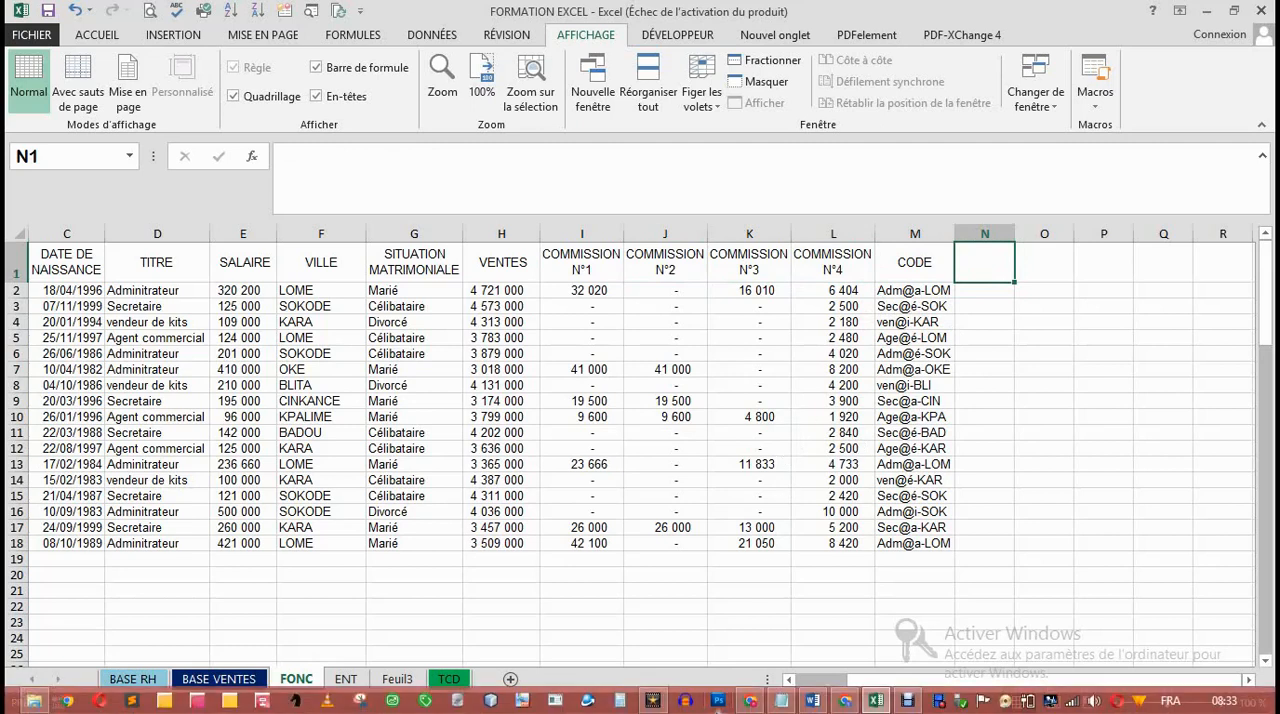
click(799, 509)
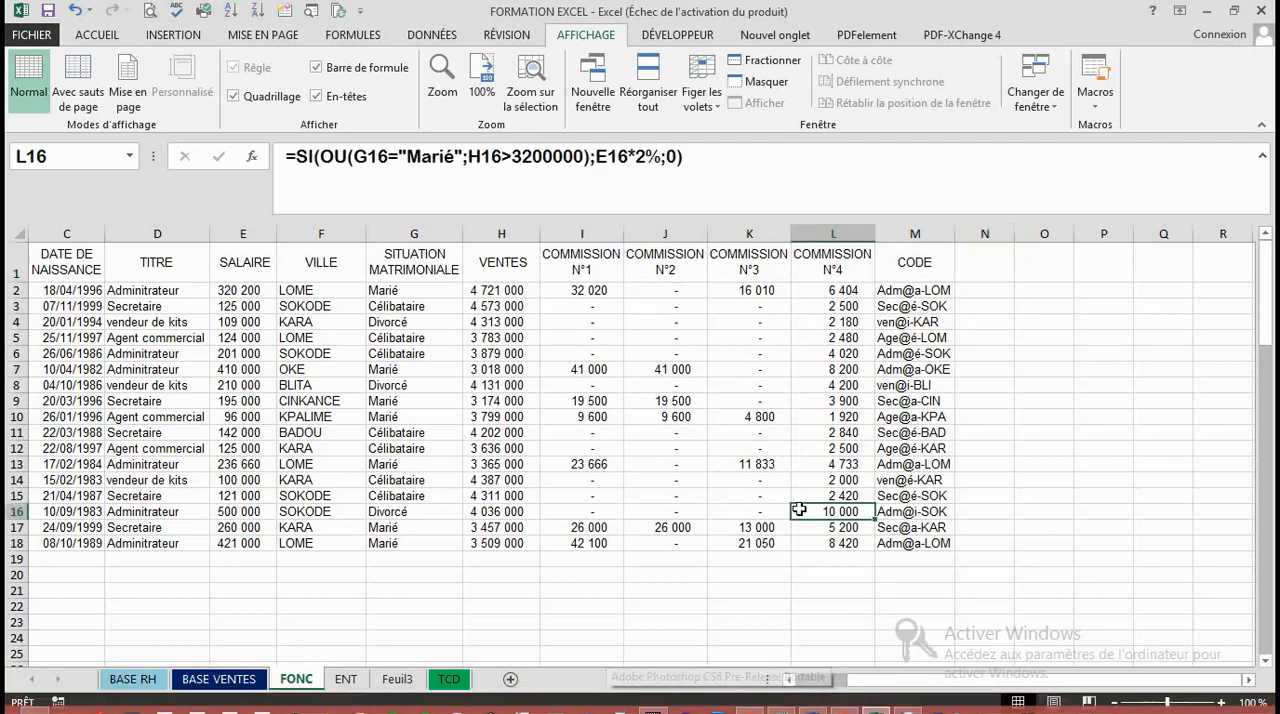
click(1014, 421)
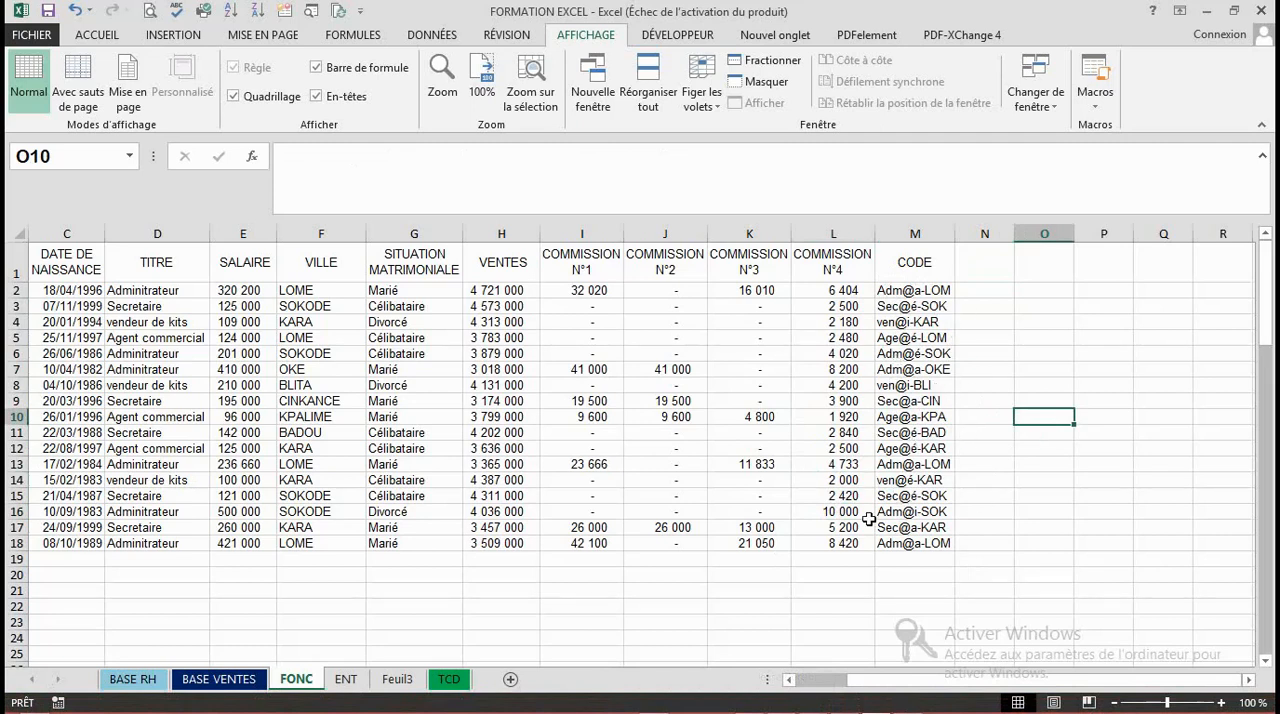
click(922, 496)
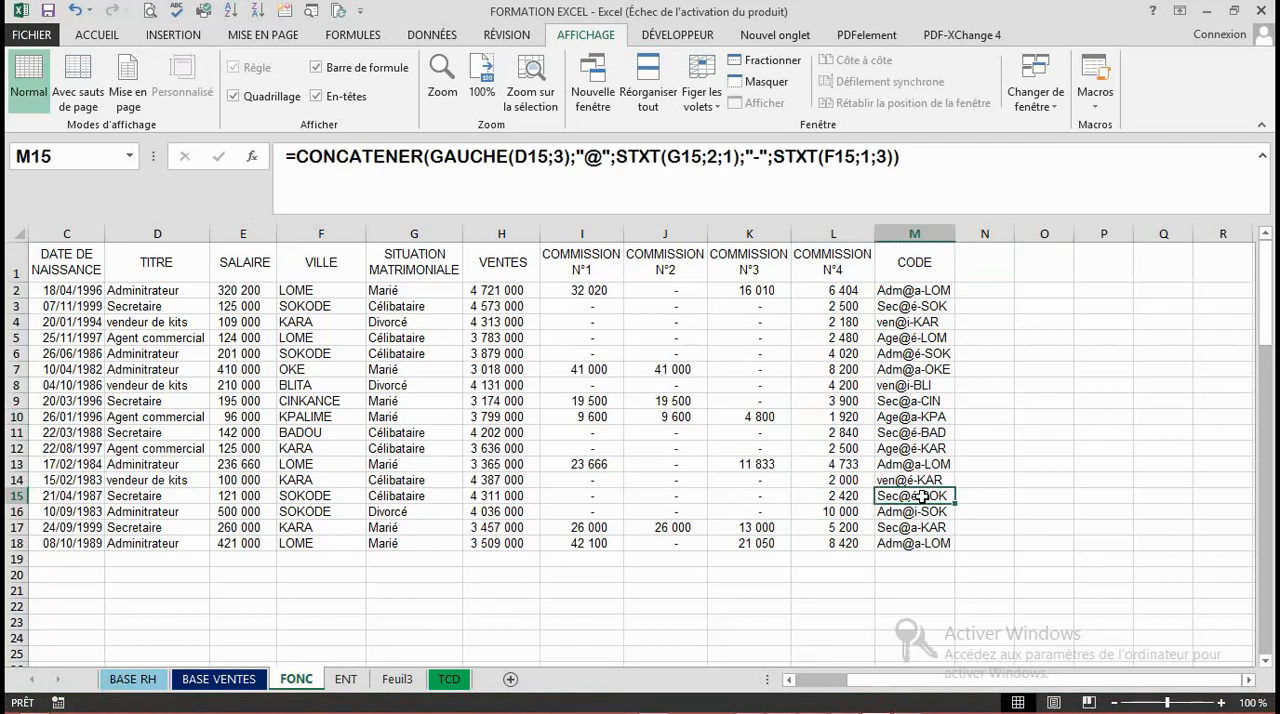
click(771, 546)
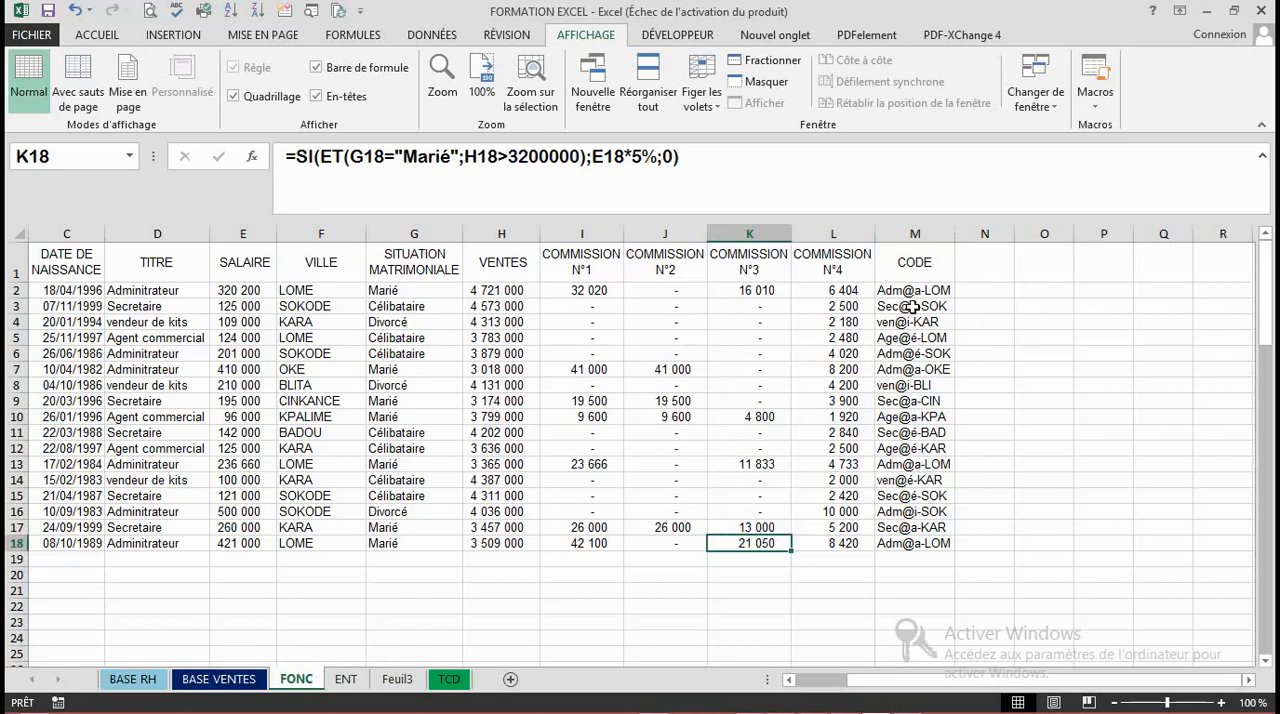
click(921, 401)
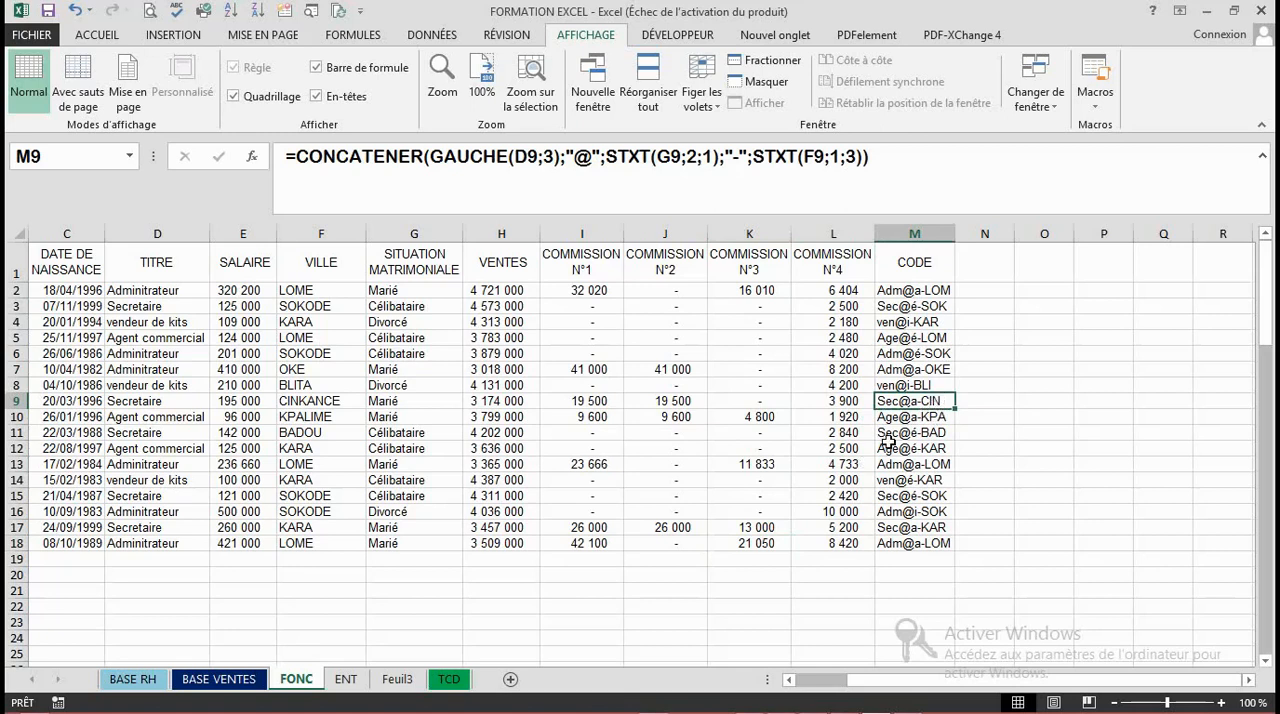
click(894, 436)
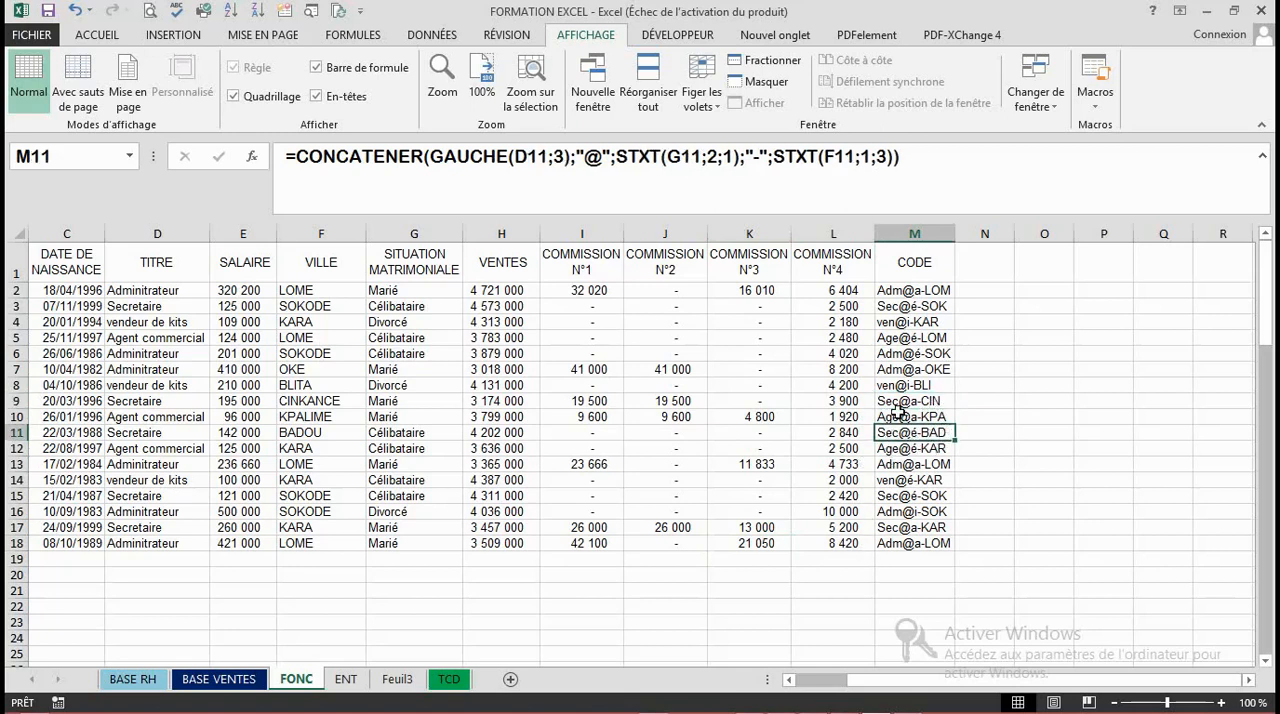
click(885, 513)
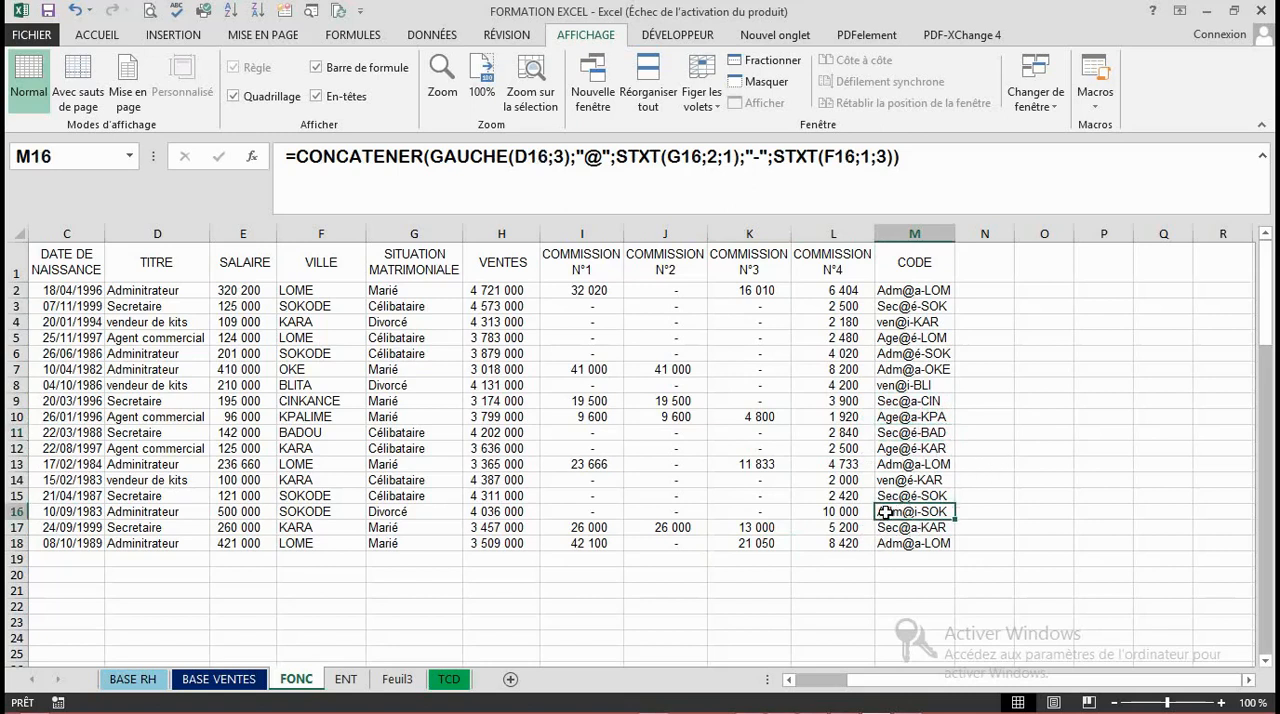
- Examine the commission formulas in J3 and K9 and the CODE formulas in M5, M13 and M18
click(926, 274)
click(695, 311)
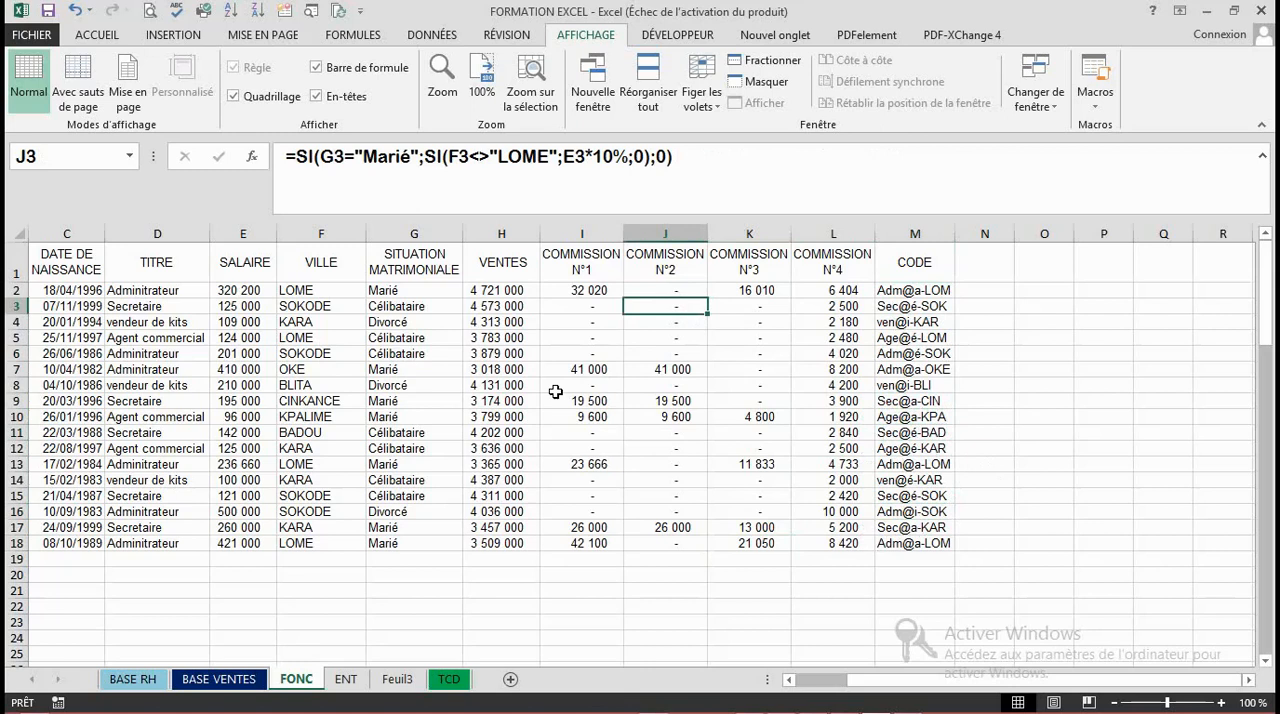
click(533, 522)
click(600, 558)
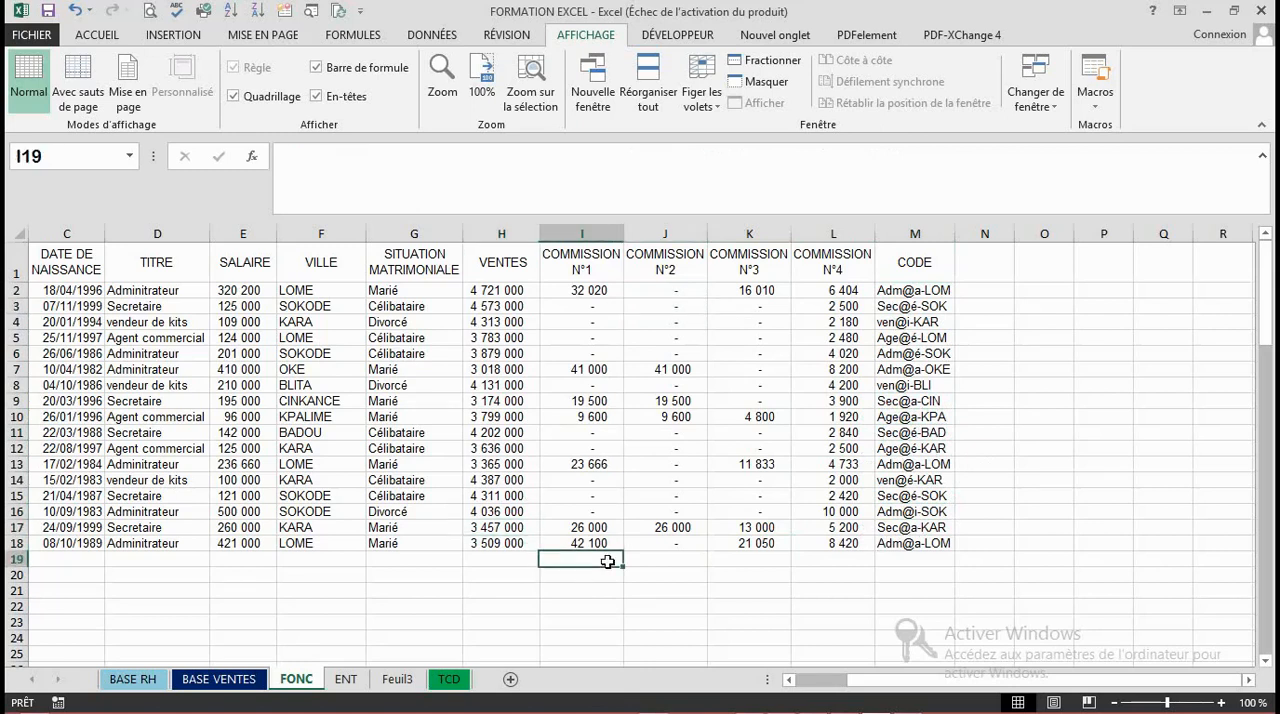
click(818, 477)
click(916, 341)
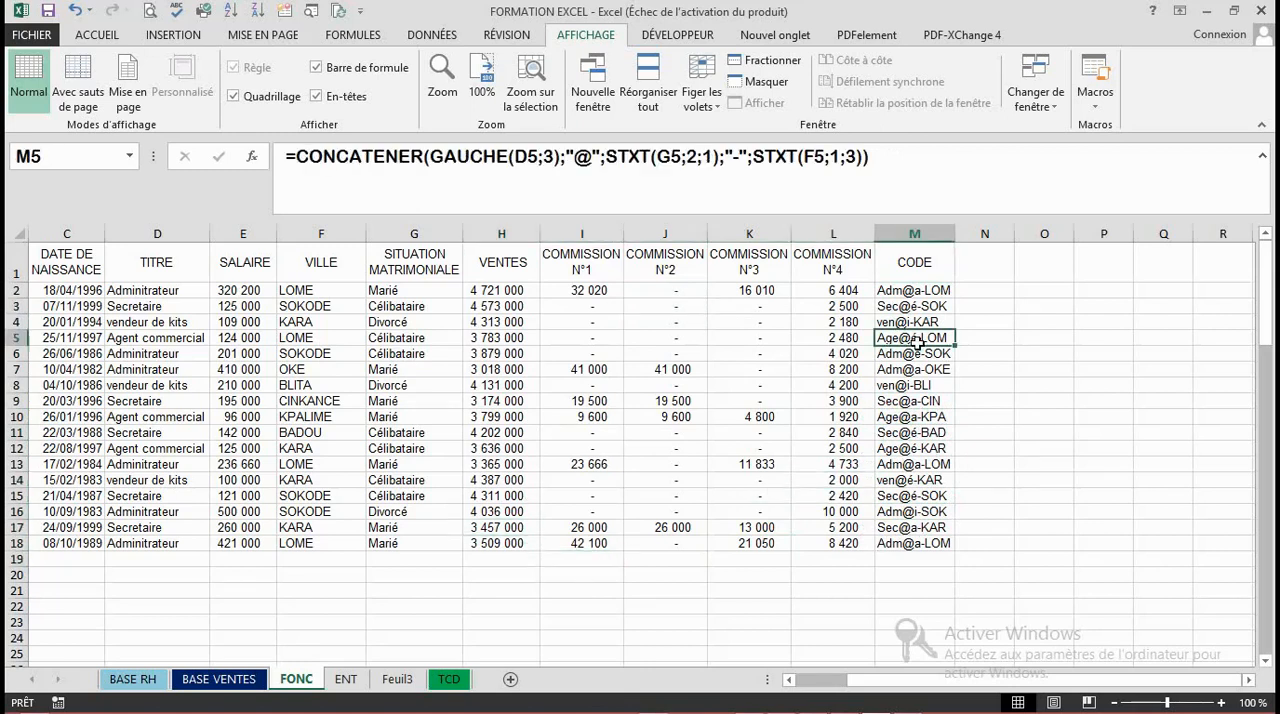
click(920, 464)
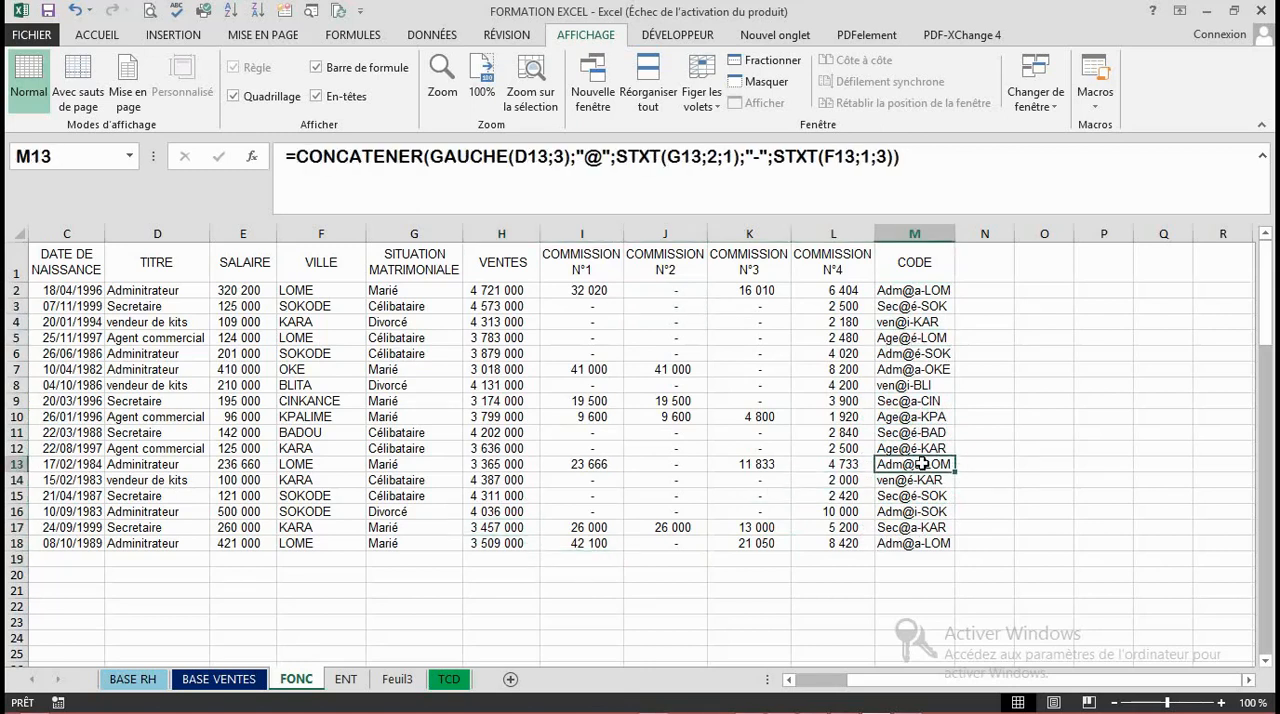
click(916, 540)
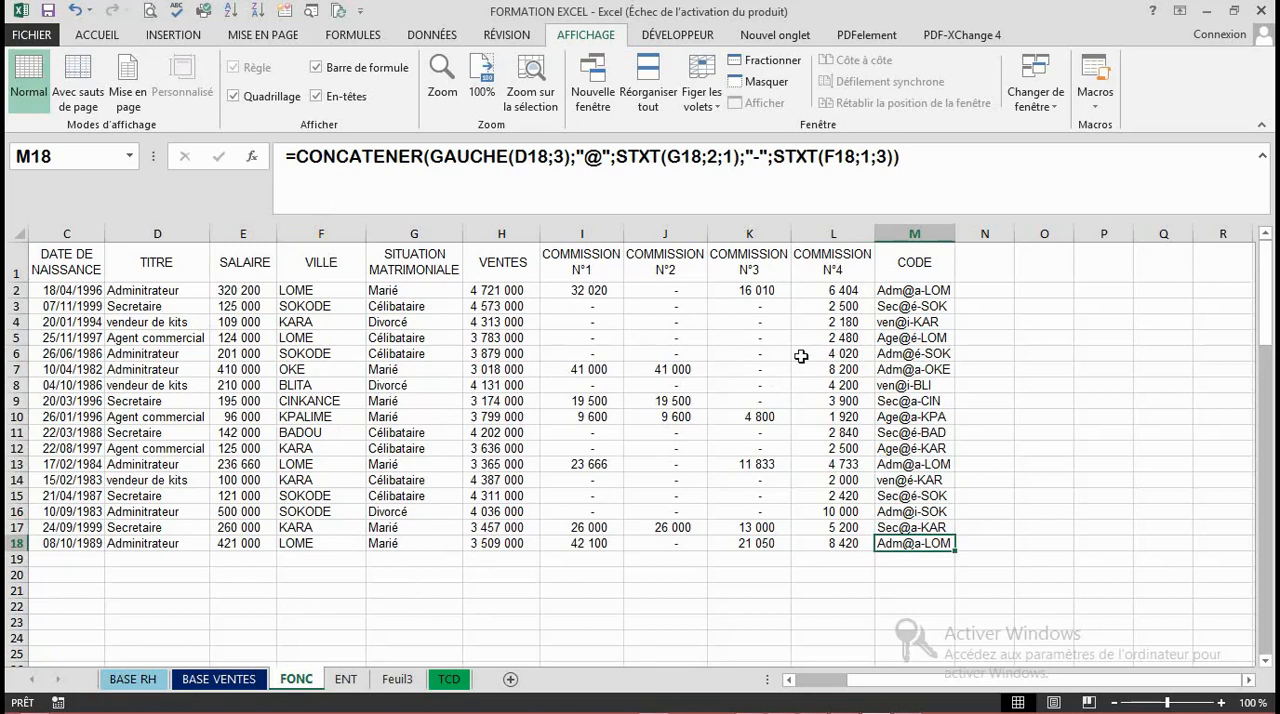
click(950, 304)
click(772, 403)
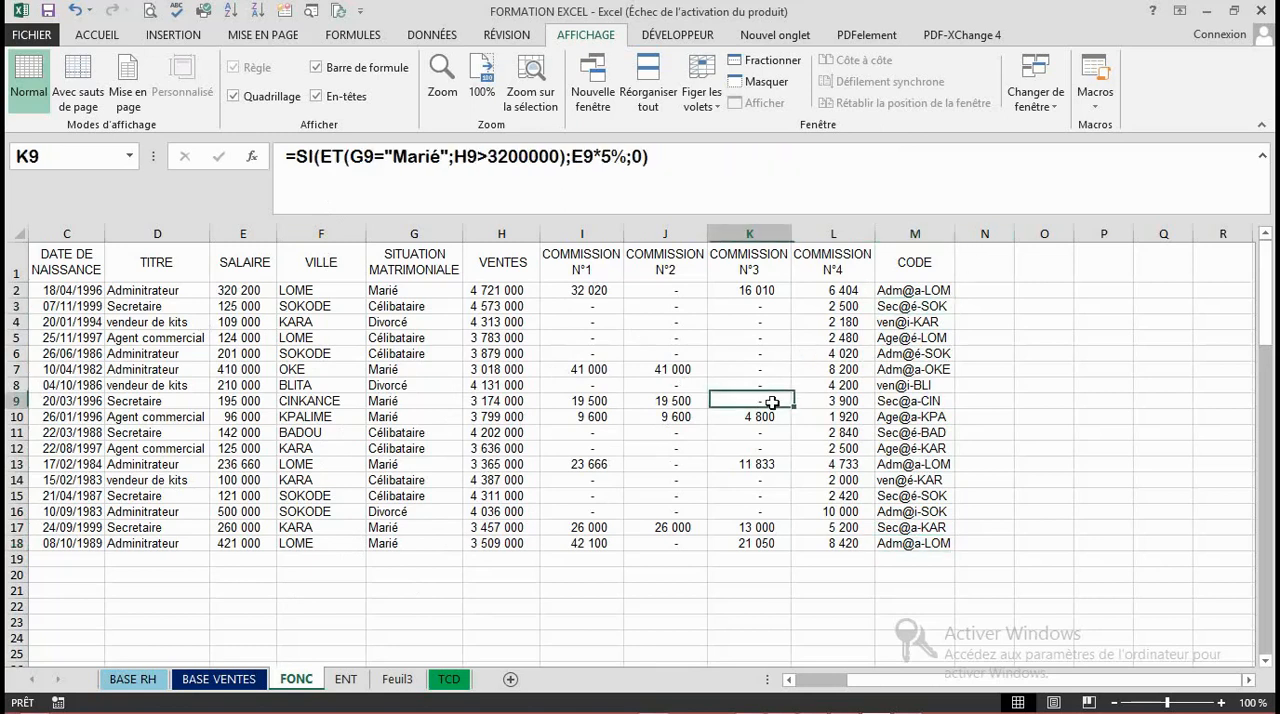
click(983, 339)
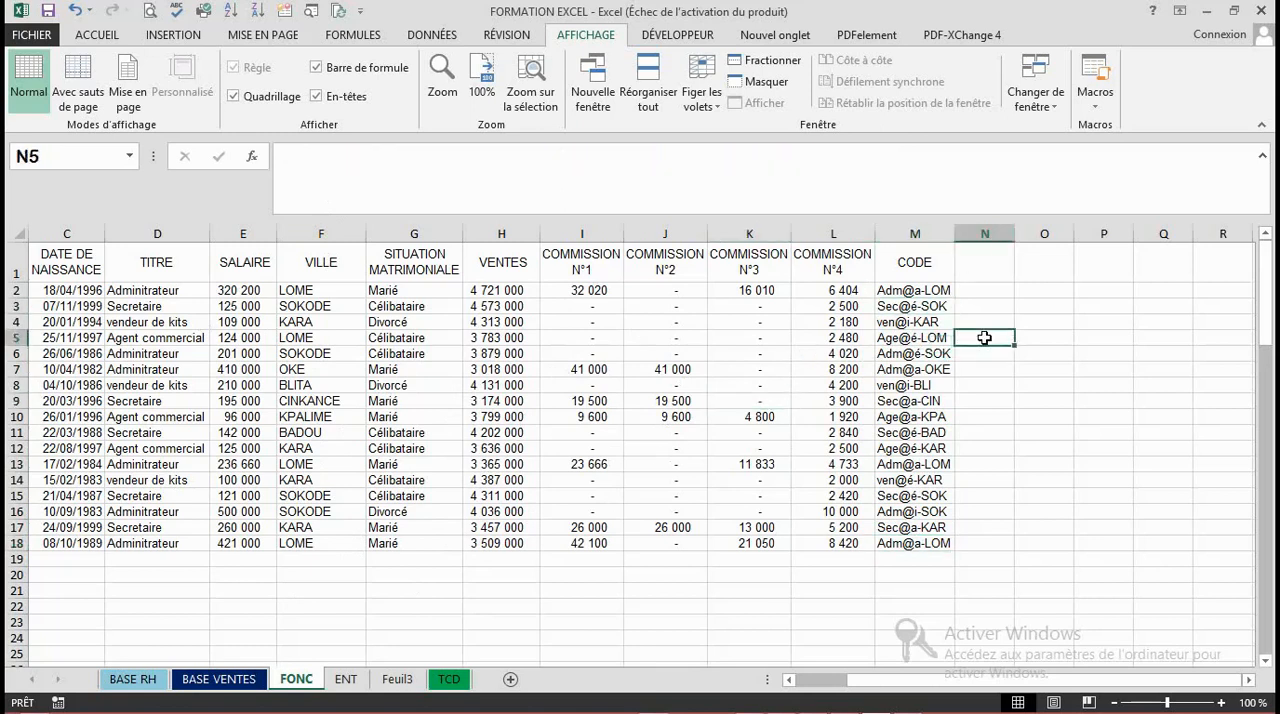
click(976, 482)
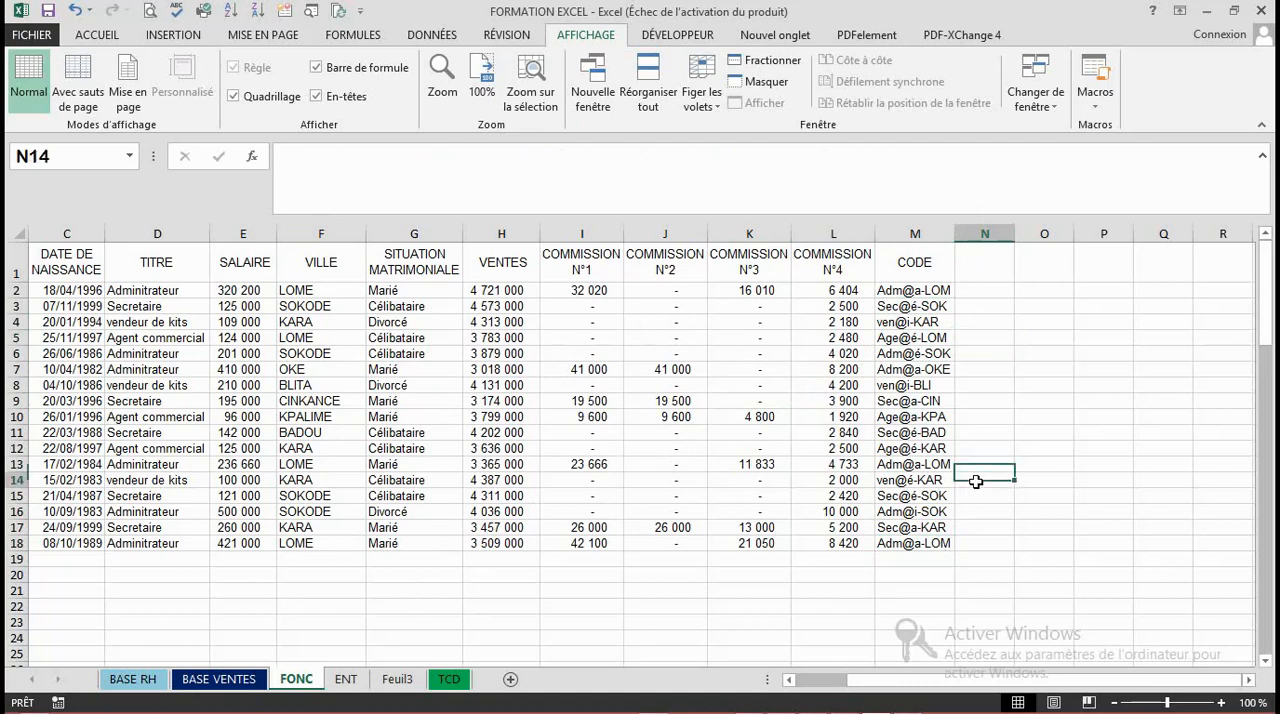
click(974, 324)
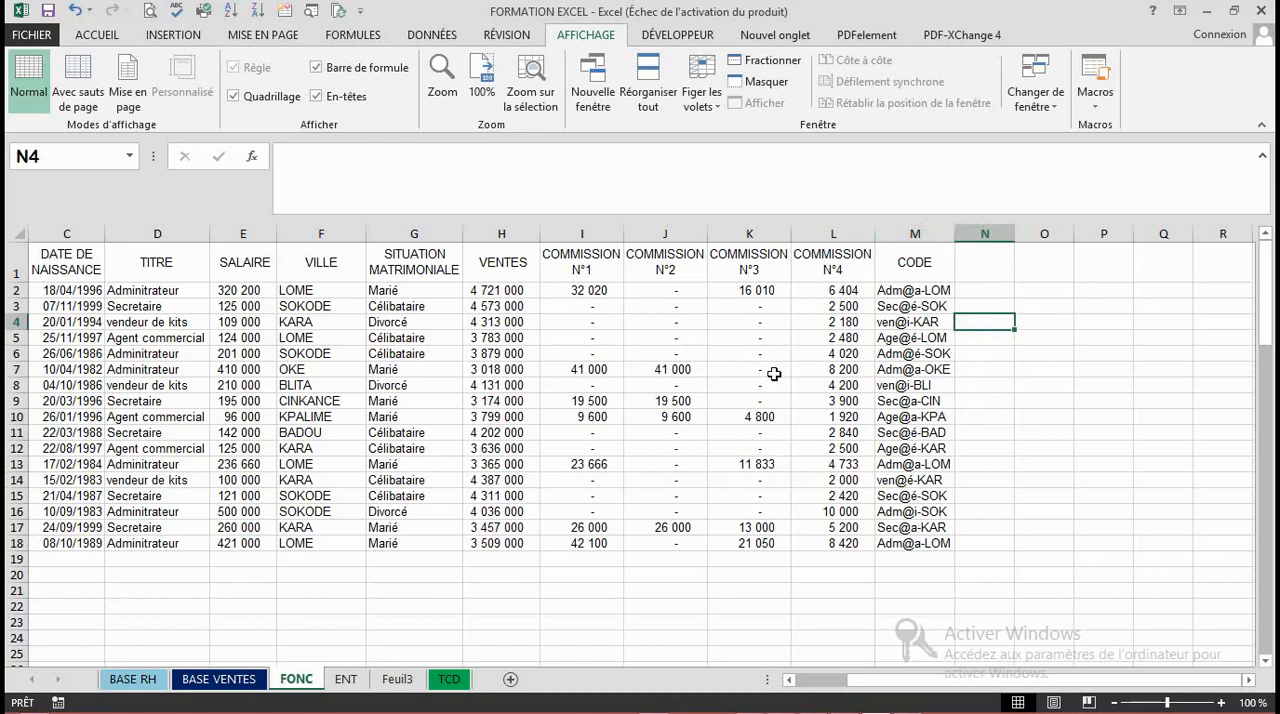
click(899, 482)
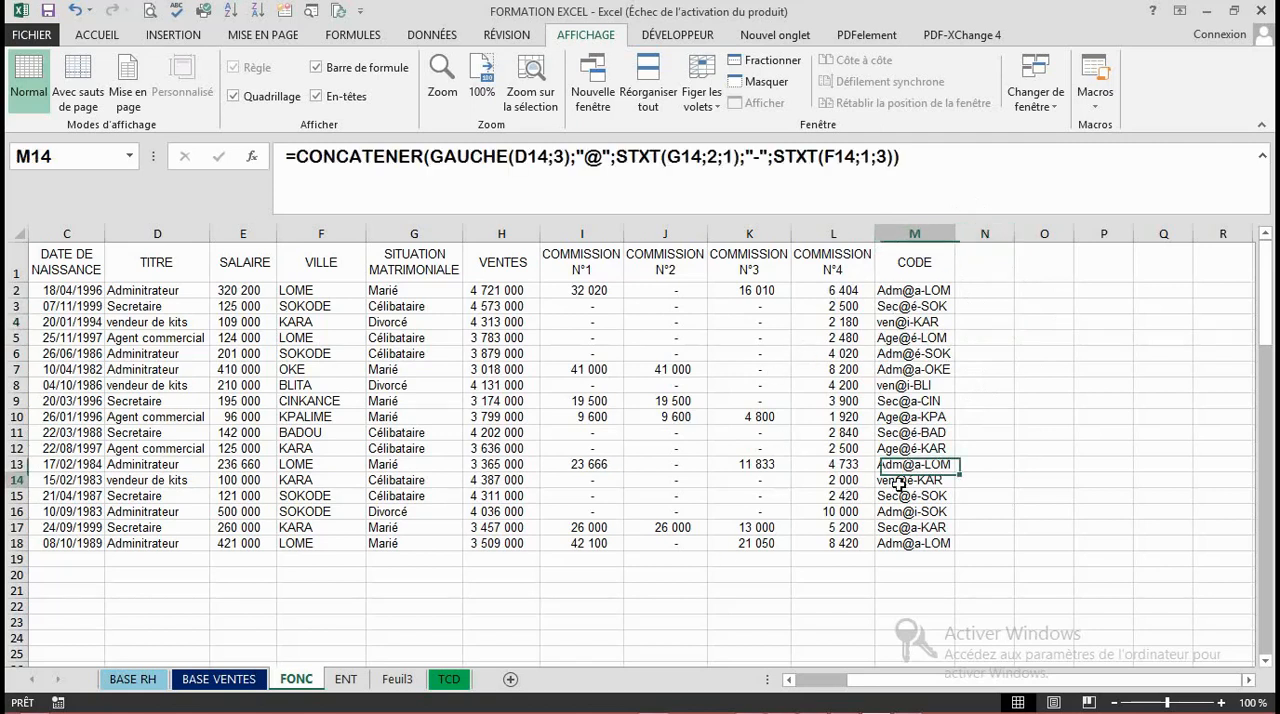
click(733, 568)
click(657, 557)
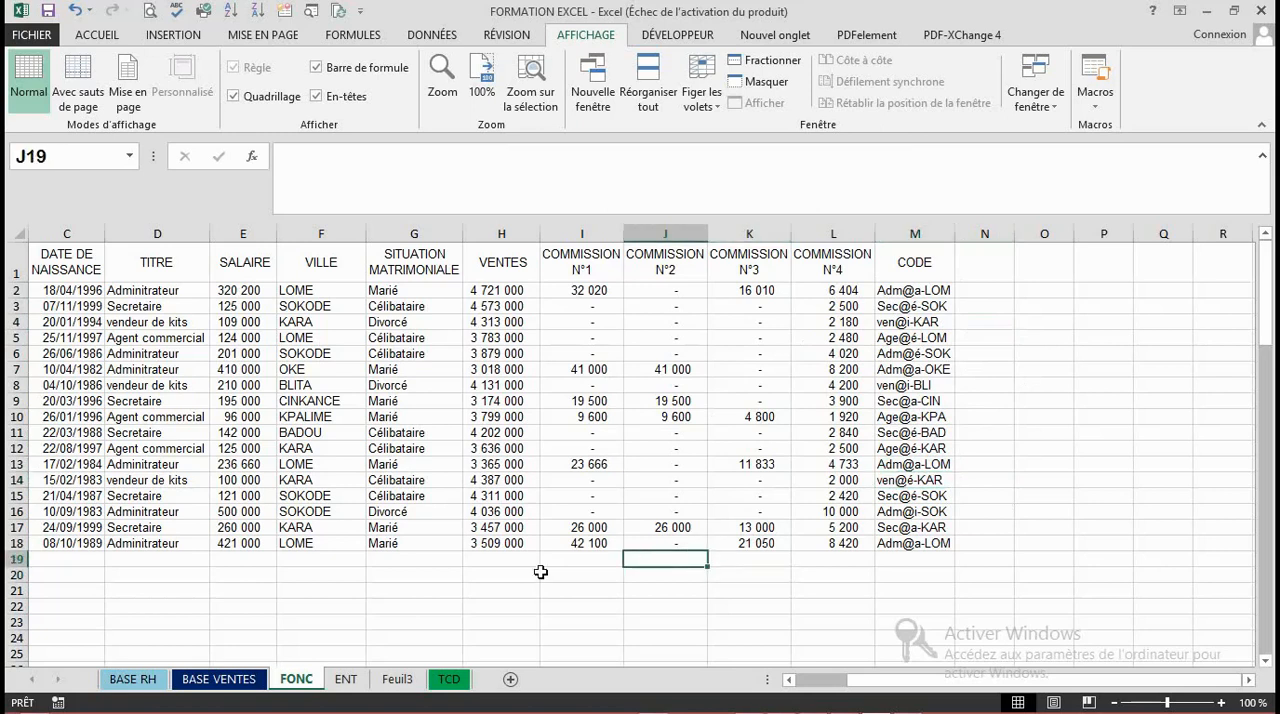
click(930, 403)
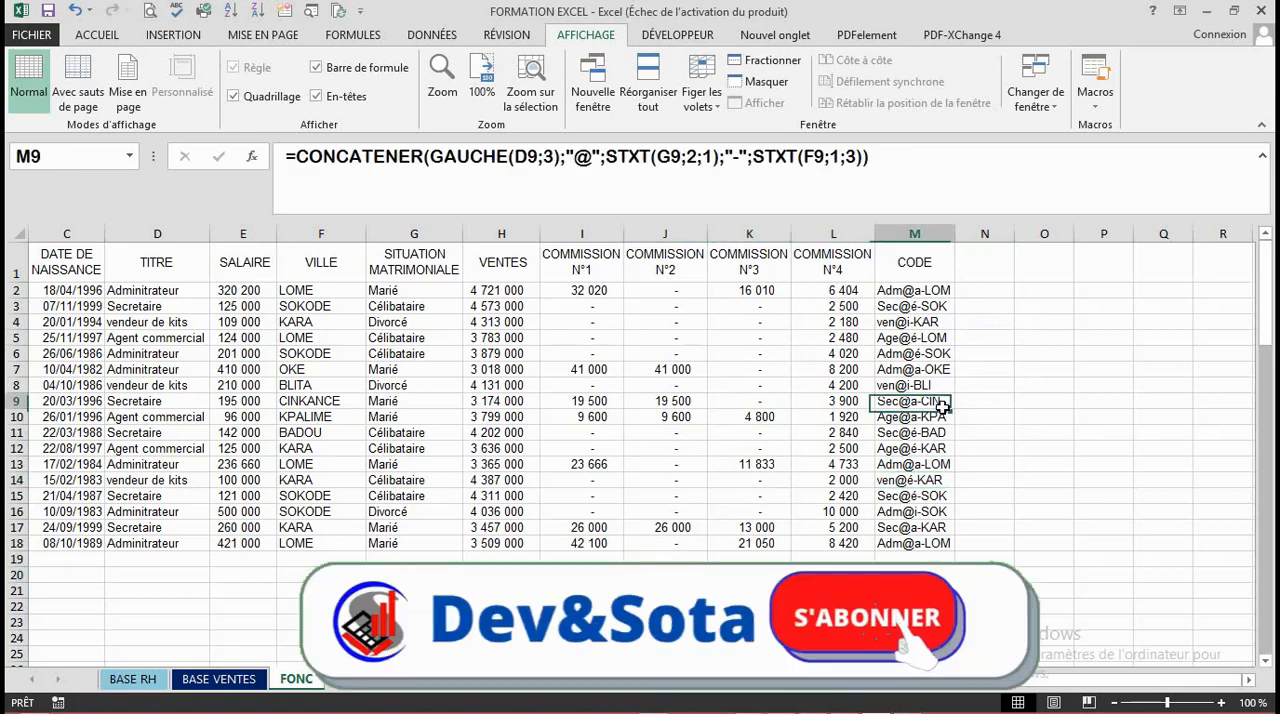
click(915, 465)
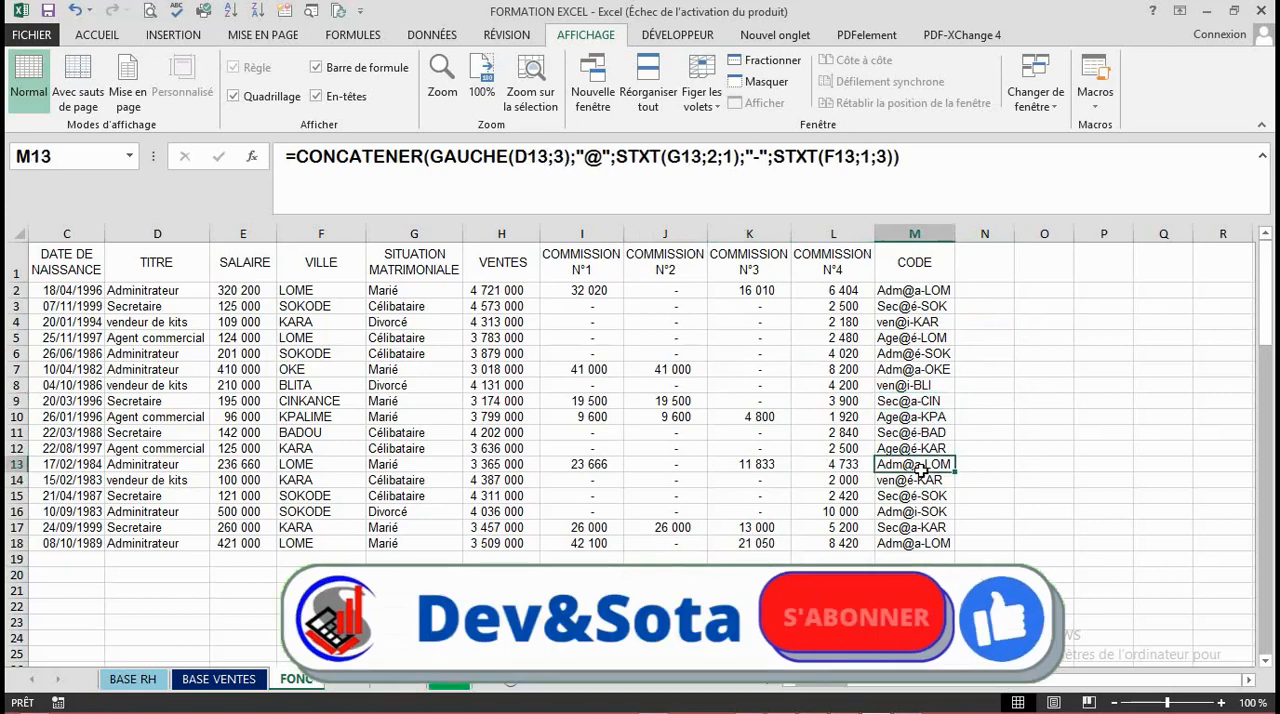
click(928, 541)
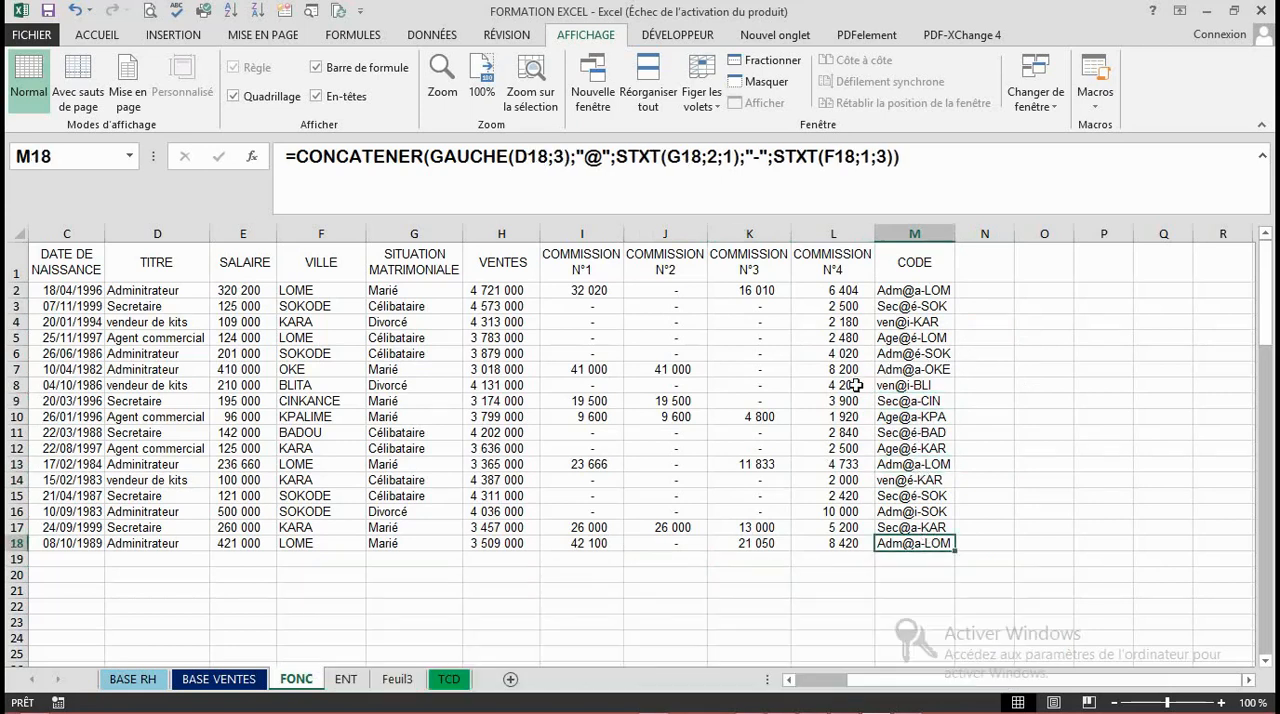
click(776, 445)
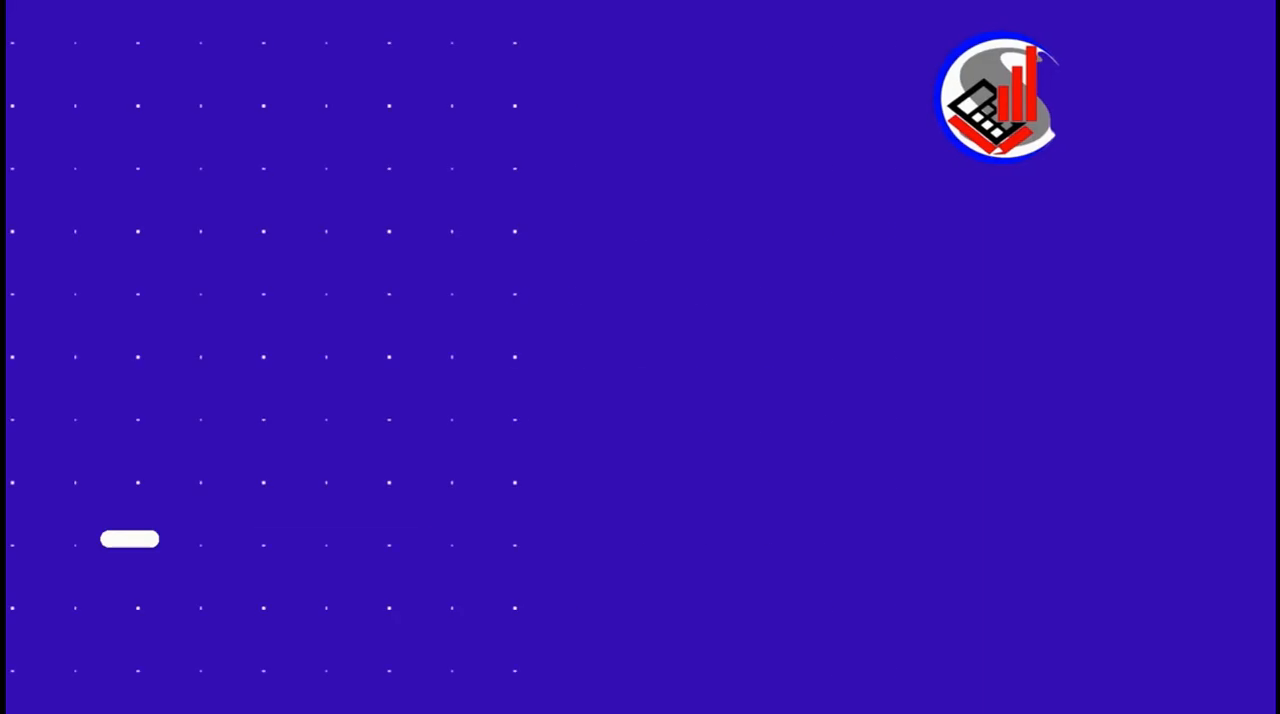